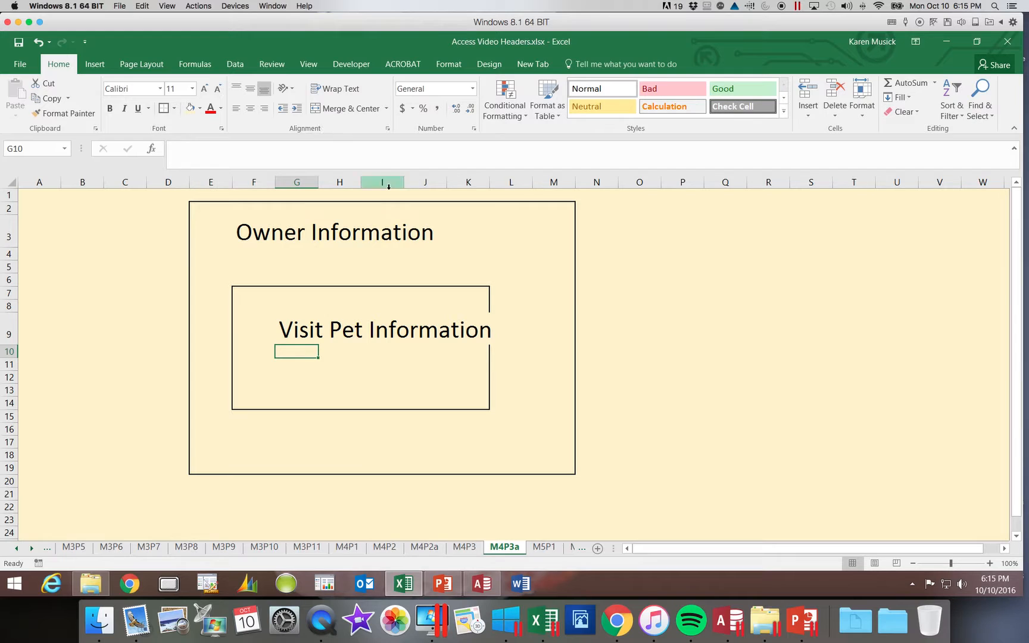
Remove the word Pet from the "Visit Pet Information" heading in cell G9.
click(375, 324)
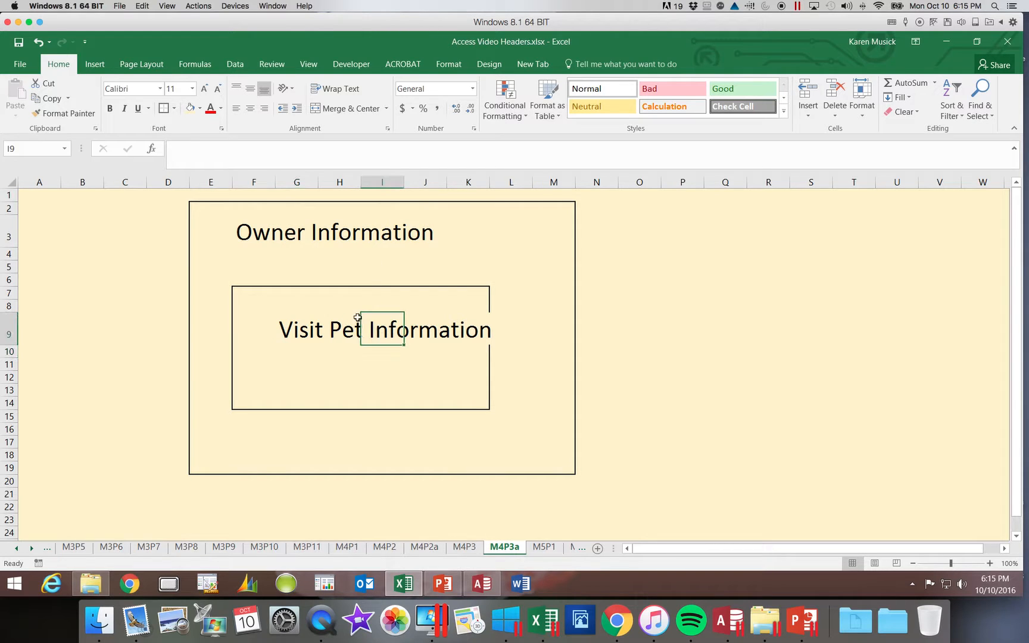
click(277, 325)
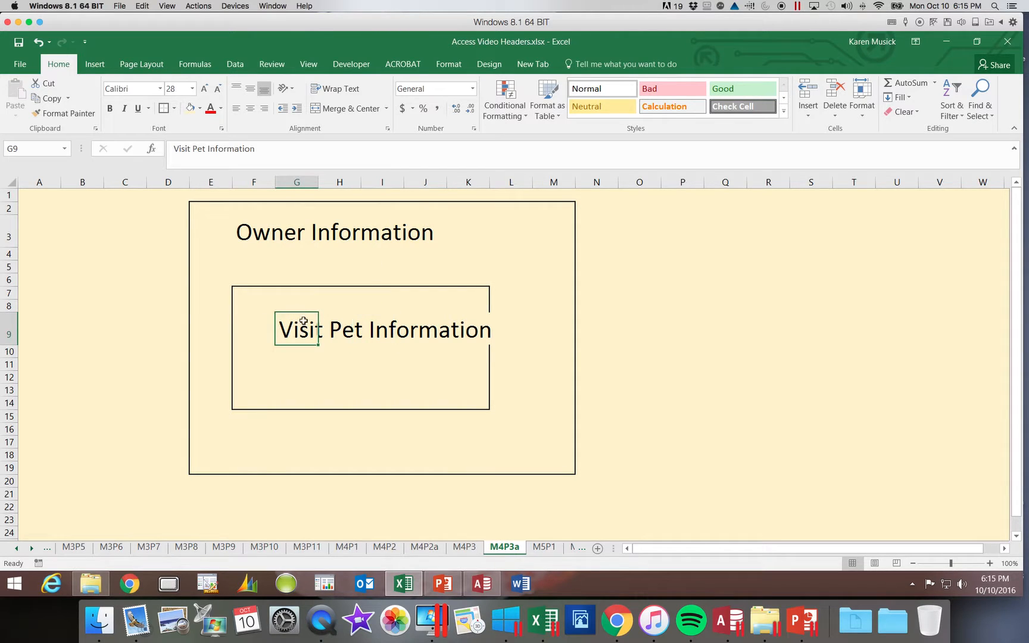
click(228, 149)
click(191, 149)
drag(191, 149, 205, 148)
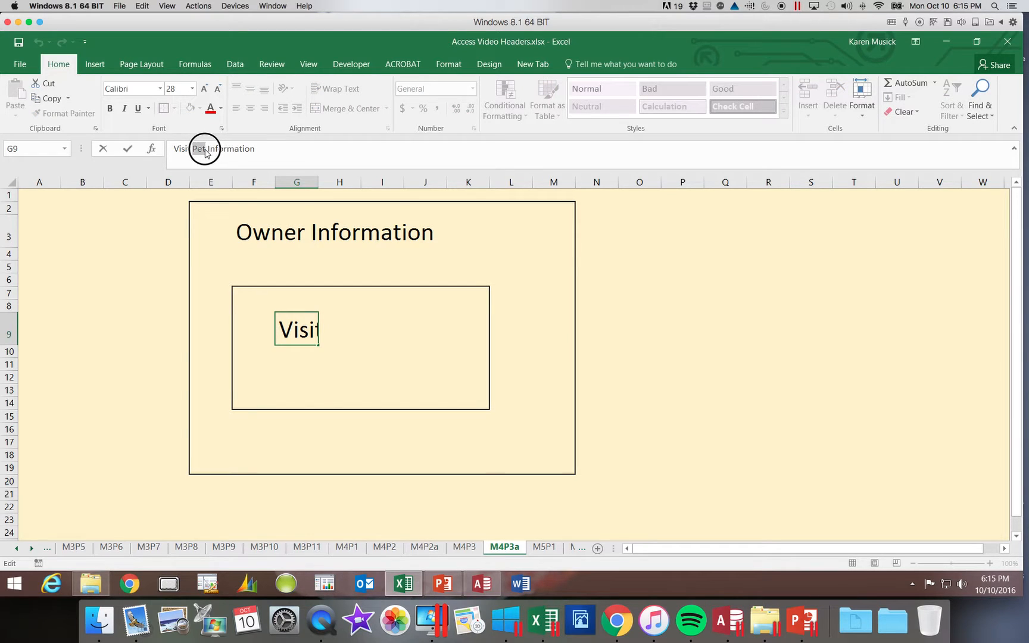
key(BackSpace)
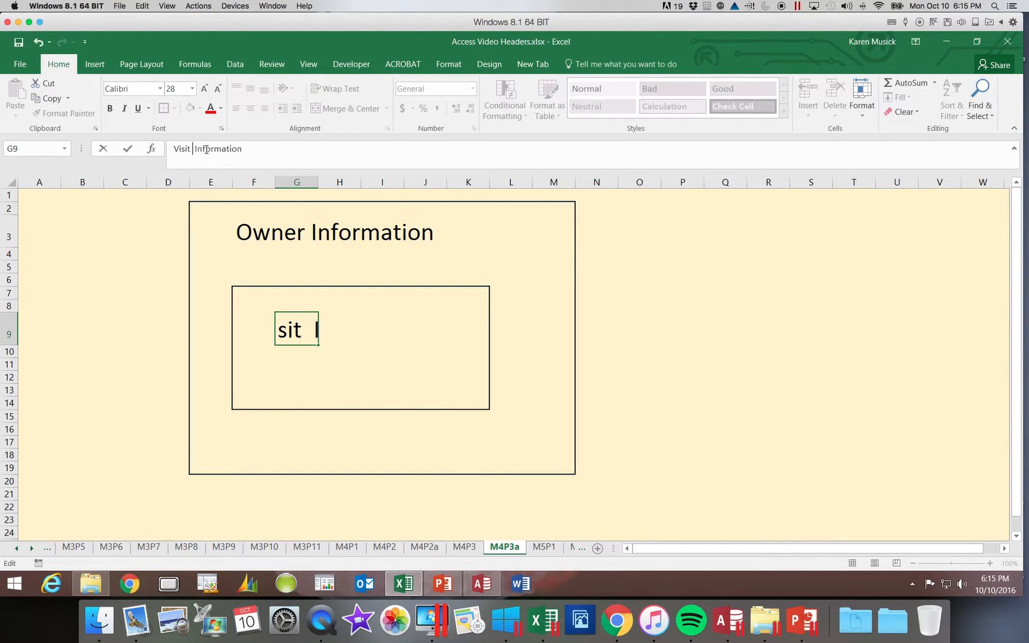
key(Return)
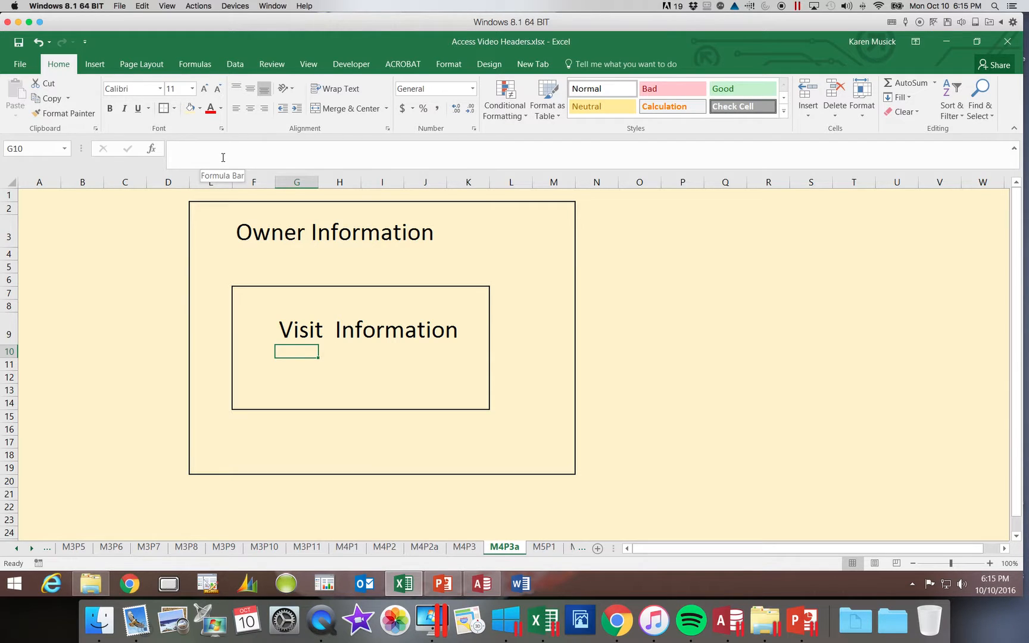
Delete the extra space between Visit and Information in the cell G9 heading.
click(331, 339)
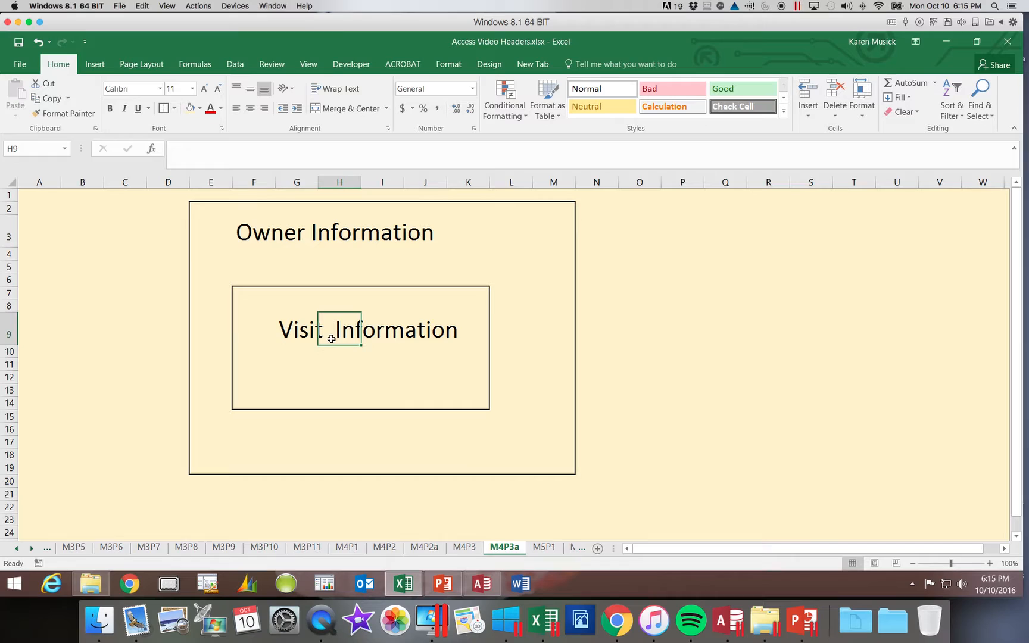
click(290, 322)
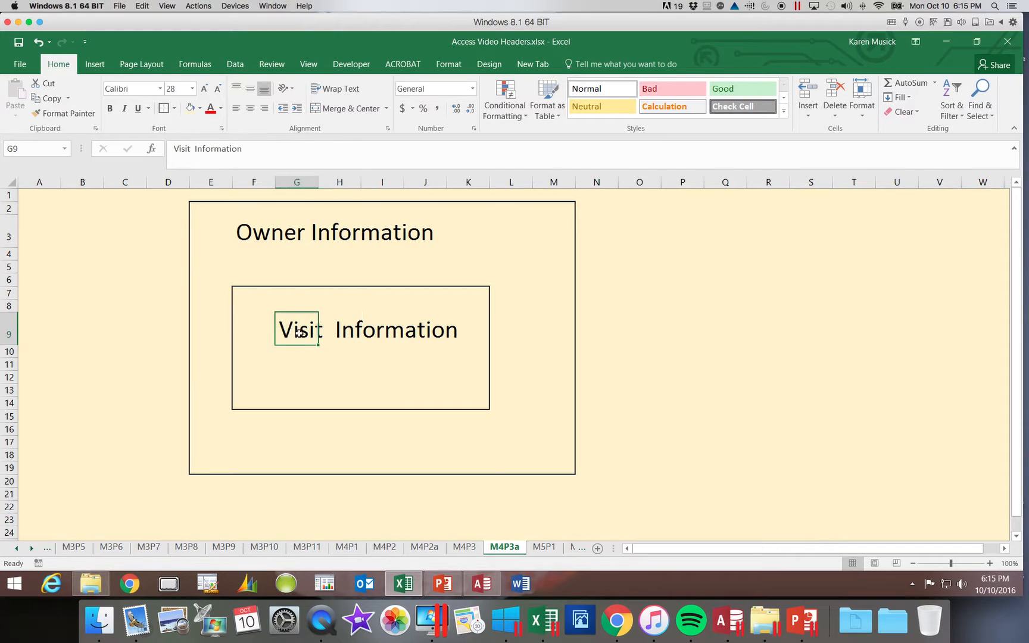
click(196, 149)
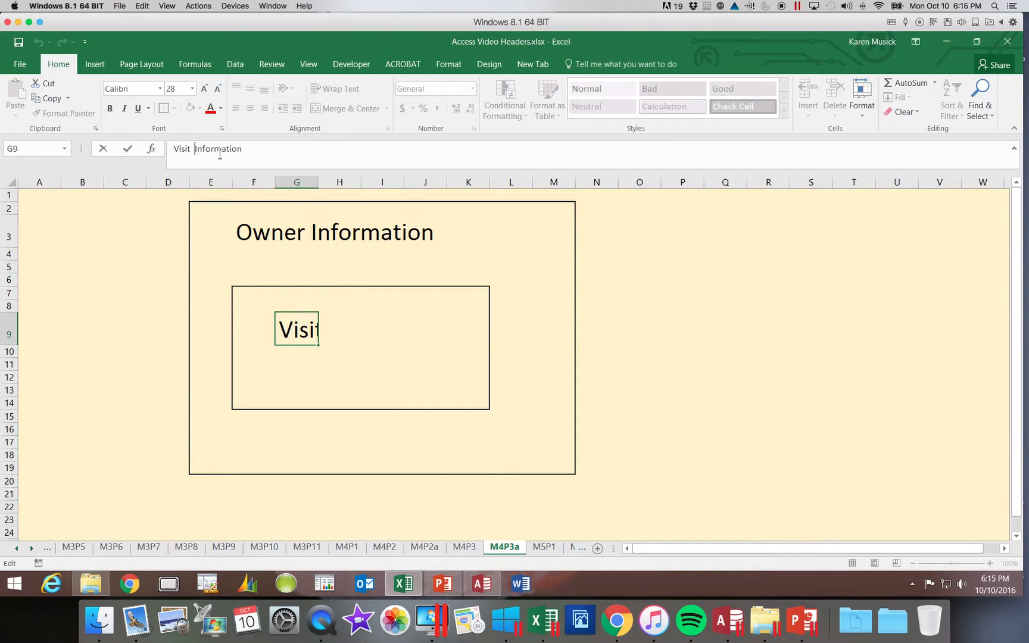
key(BackSpace)
key(BackSpace)
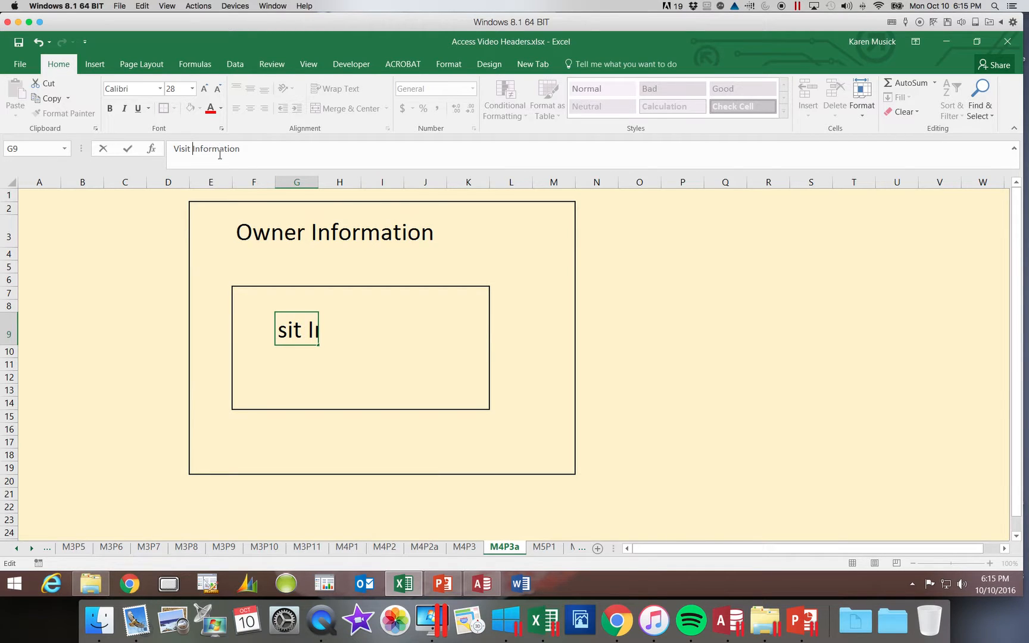
key(Return)
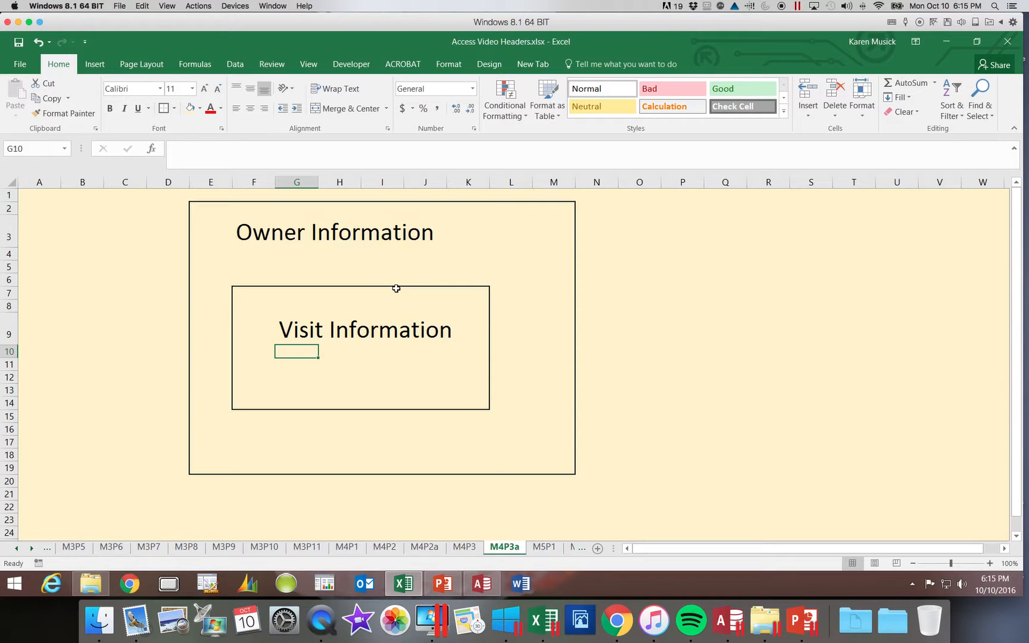
scroll(396, 288, right, 1)
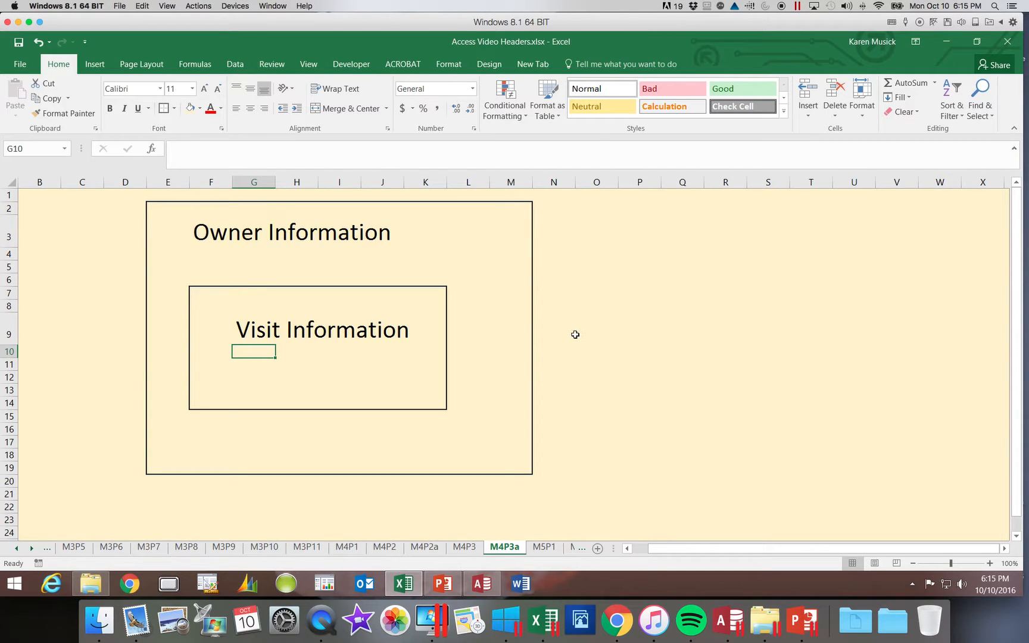
Switch to the Riverview database in Access and review the relationships between the Owner, Animal, Visit and Billing tables.
click(946, 41)
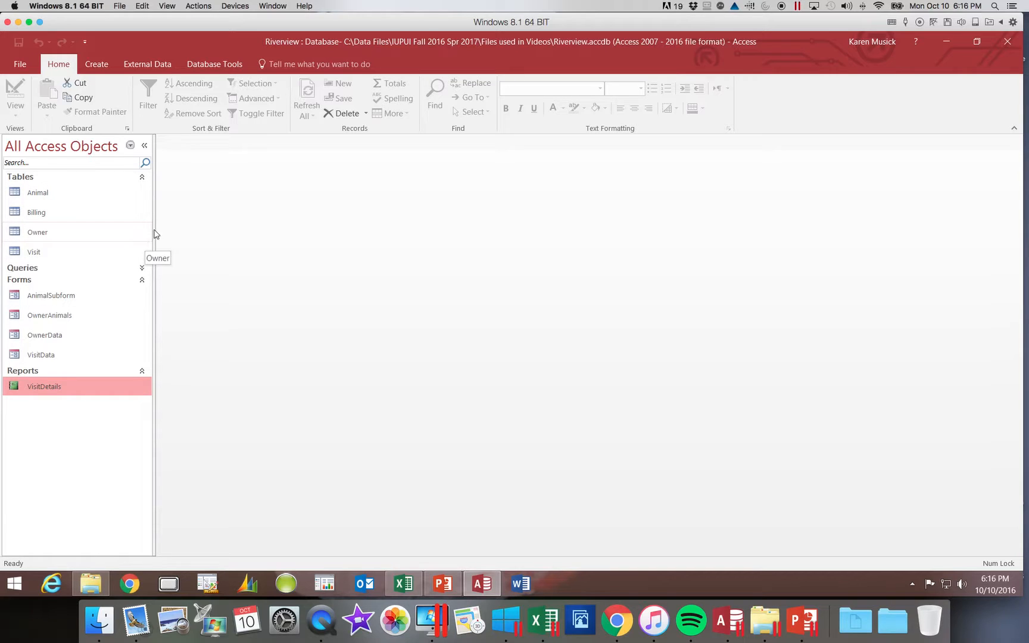
click(221, 66)
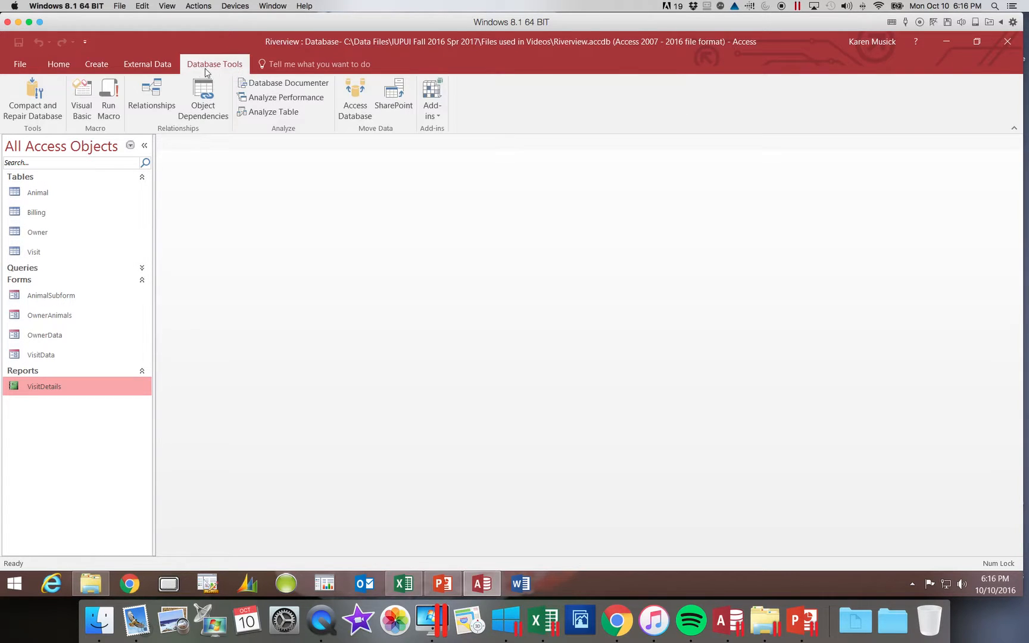
click(152, 95)
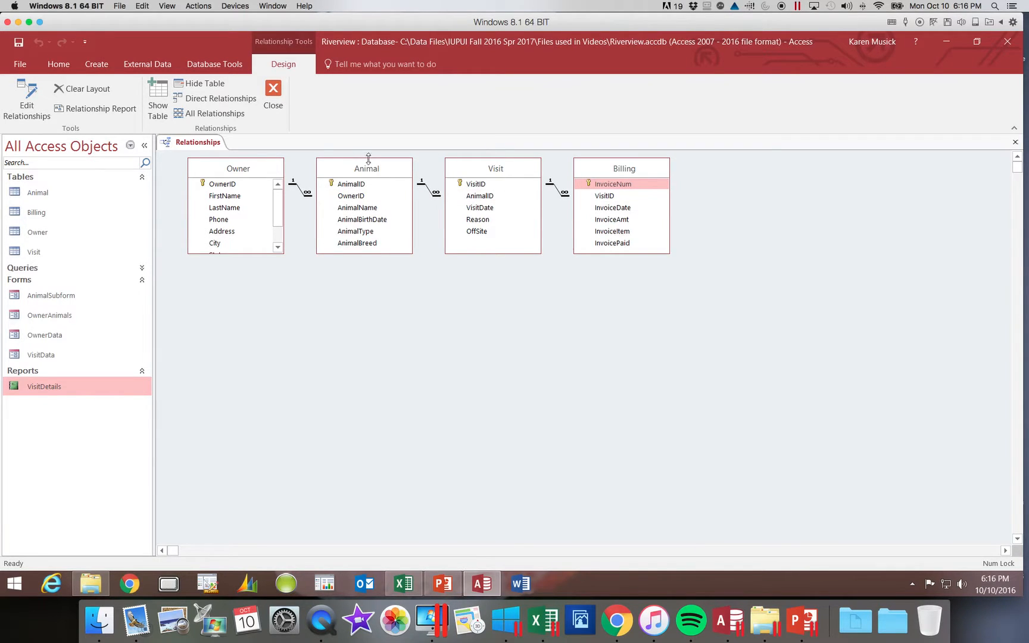
click(273, 91)
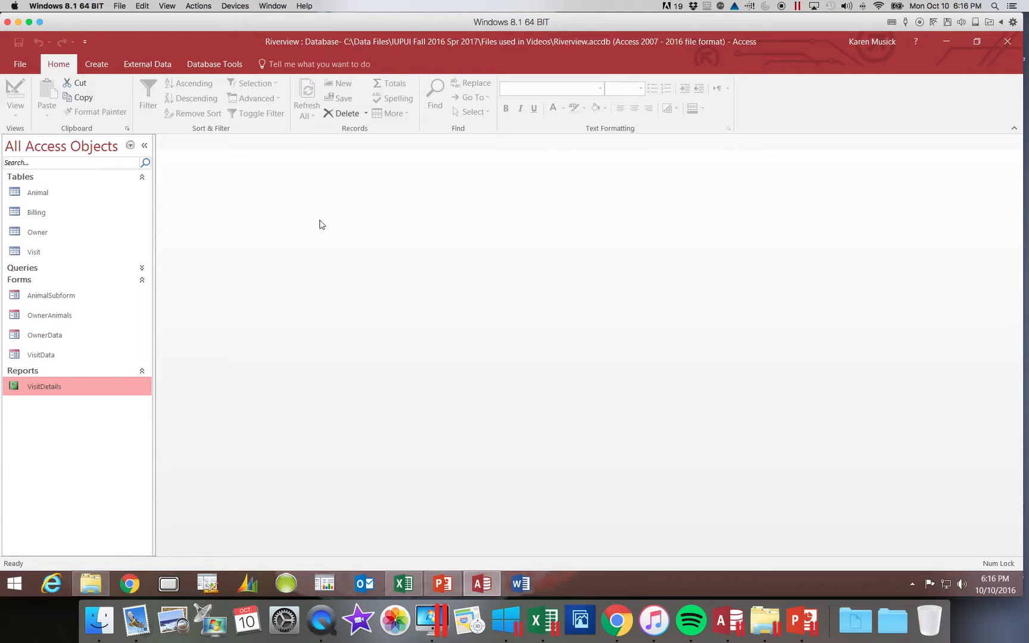
Review the database's list of queries and the existing VisitDetails report, closing the report when finished.
click(142, 269)
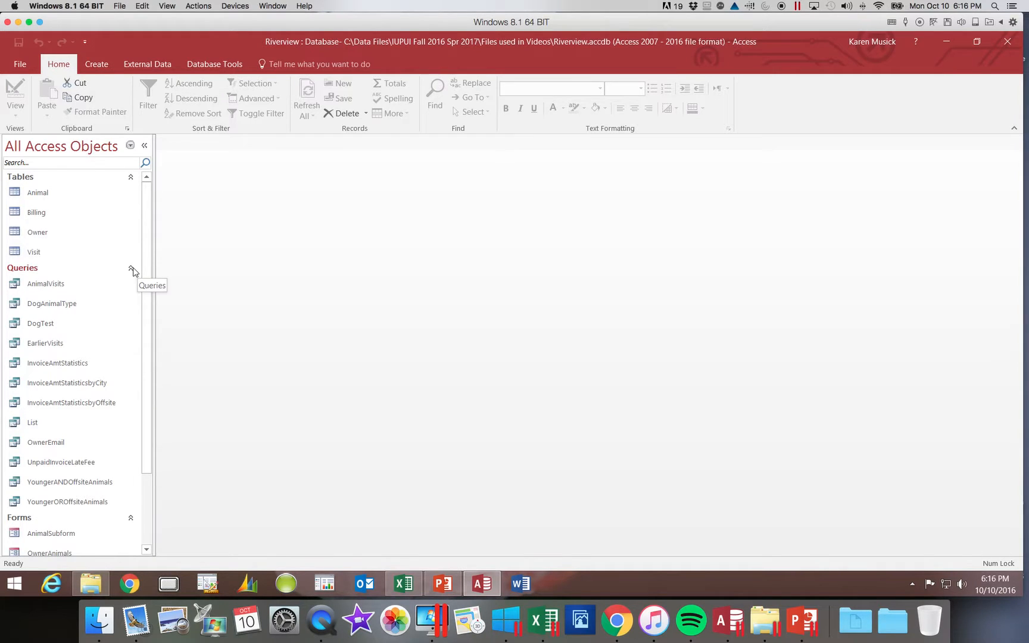
click(132, 269)
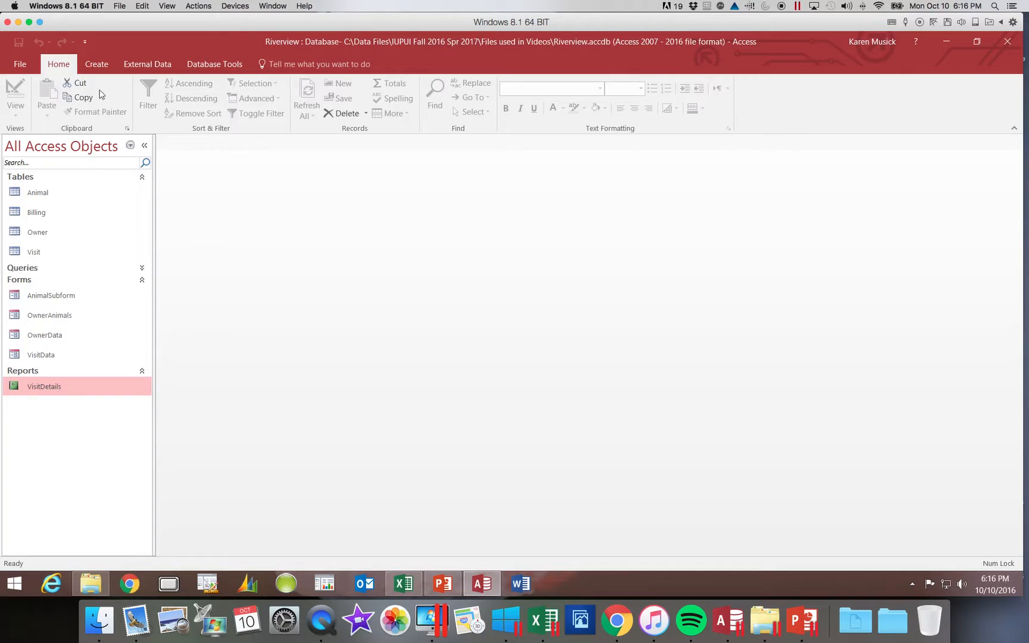
click(108, 70)
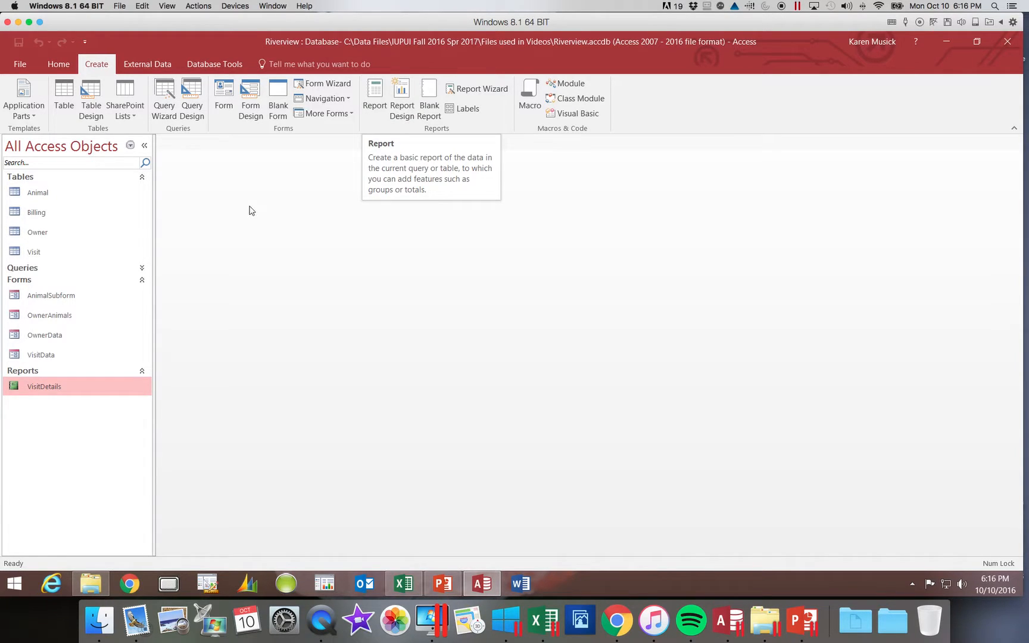
double_click(42, 388)
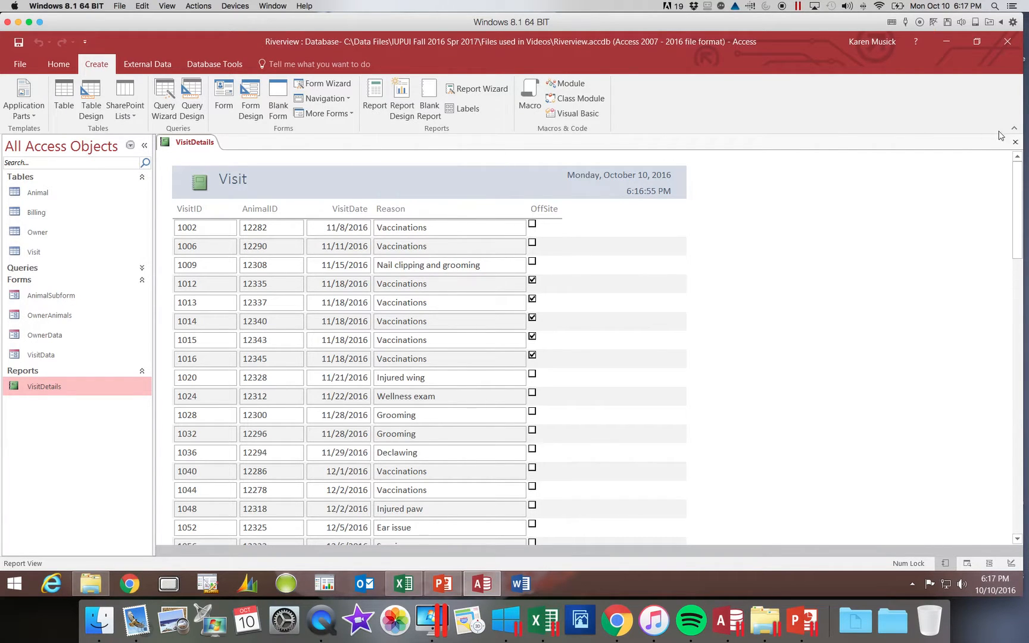
click(1015, 142)
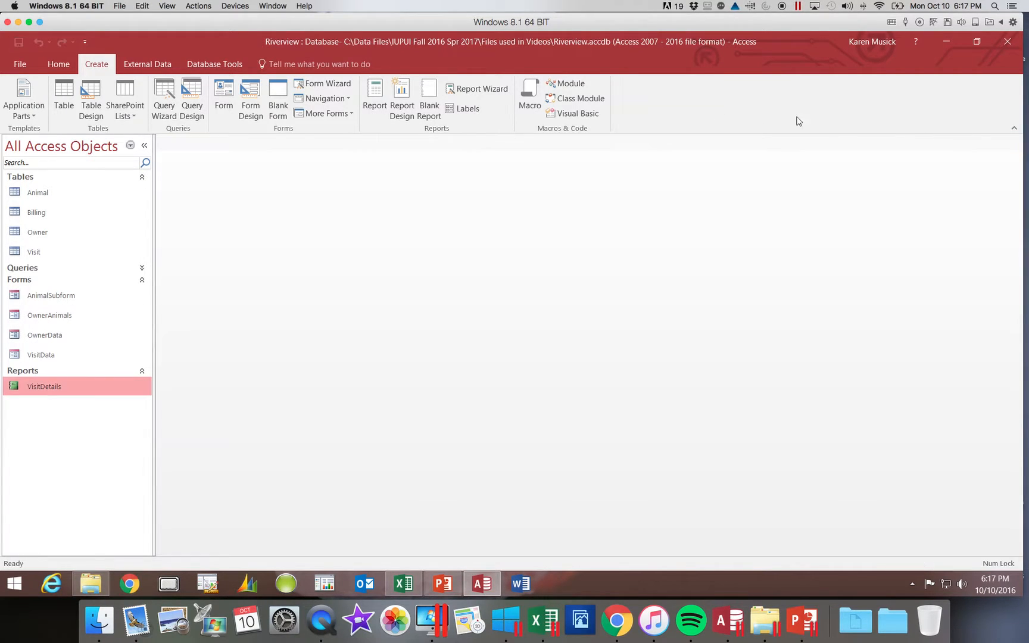
Start a new report with the Report Wizard and consult the Owner and Visit layout sketch in the Excel workbook.
click(488, 90)
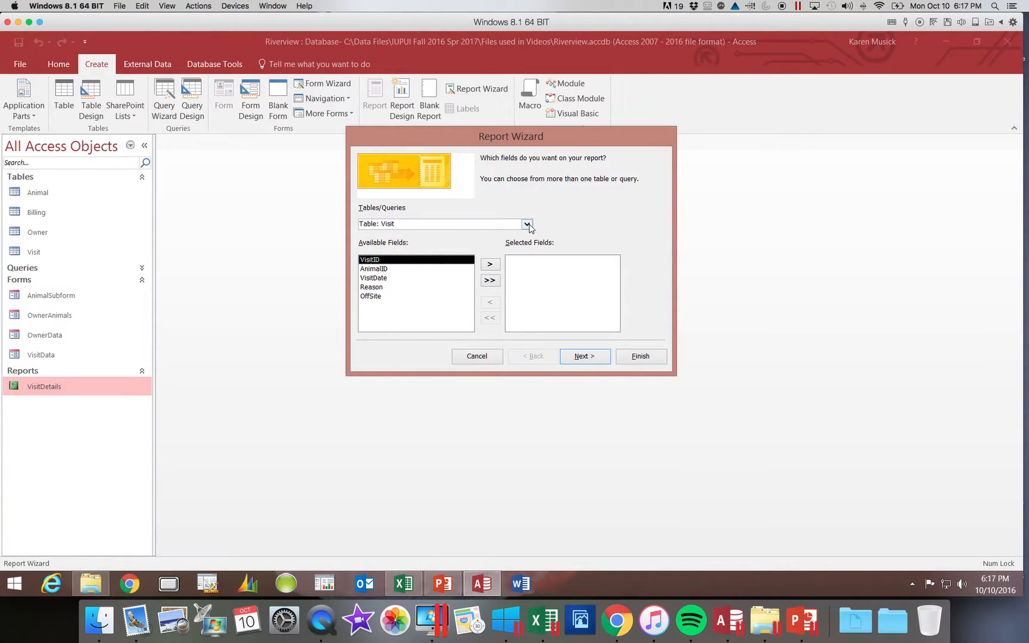
click(408, 585)
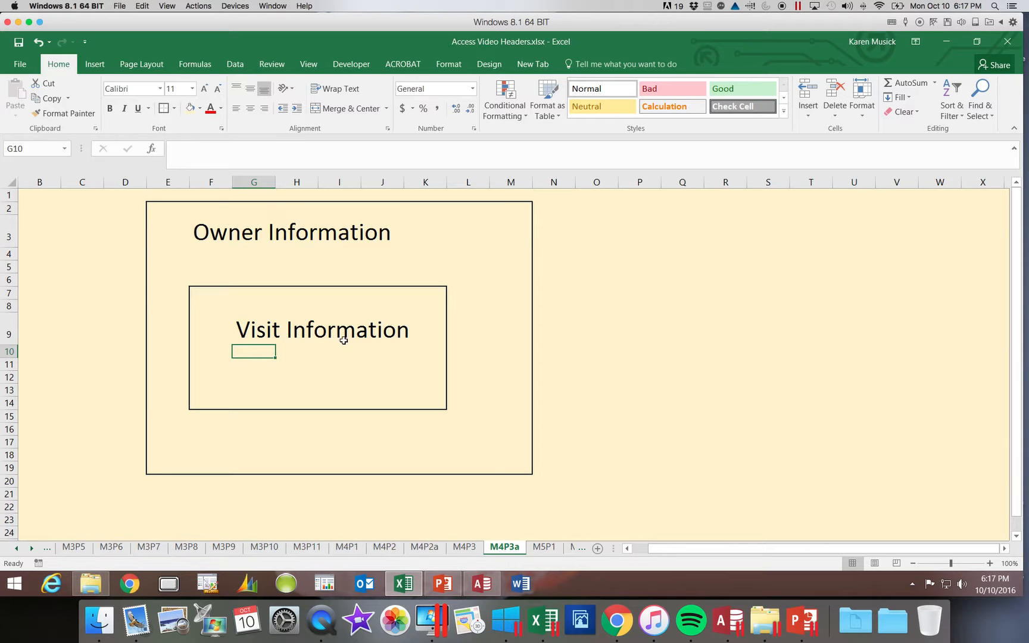
click(946, 44)
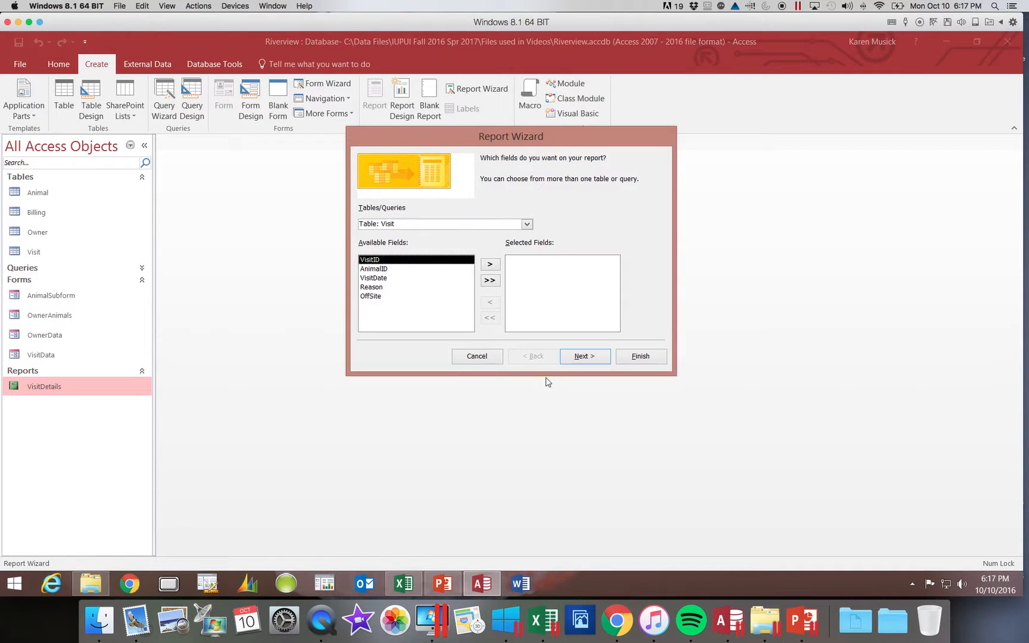
Add OwnerID, FirstName, LastName, City, Phone and Email from the Owner table to the report's selected fields, in that order.
click(526, 224)
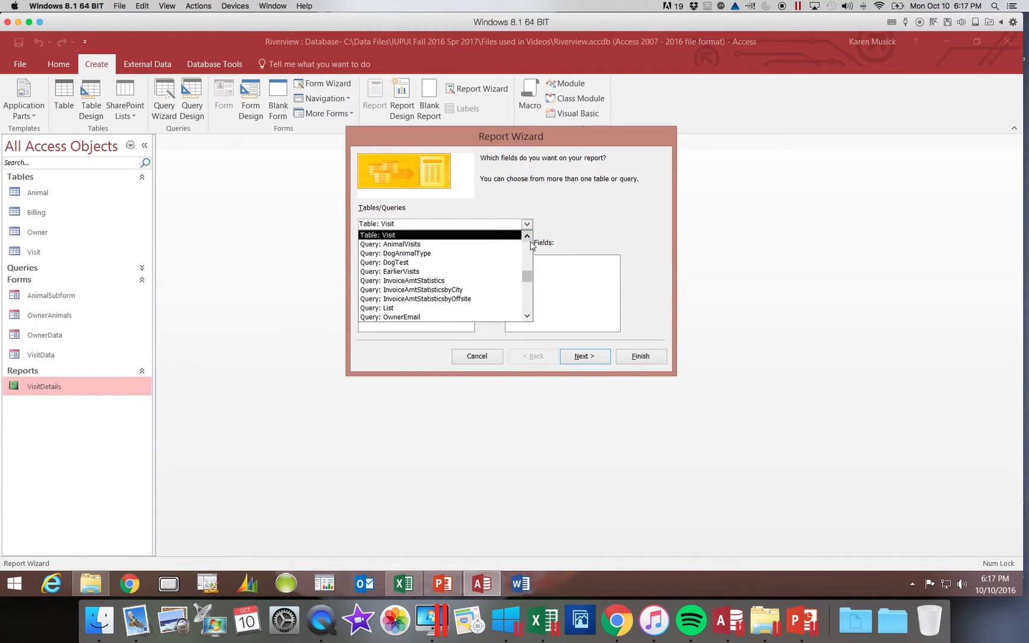
click(528, 248)
click(462, 253)
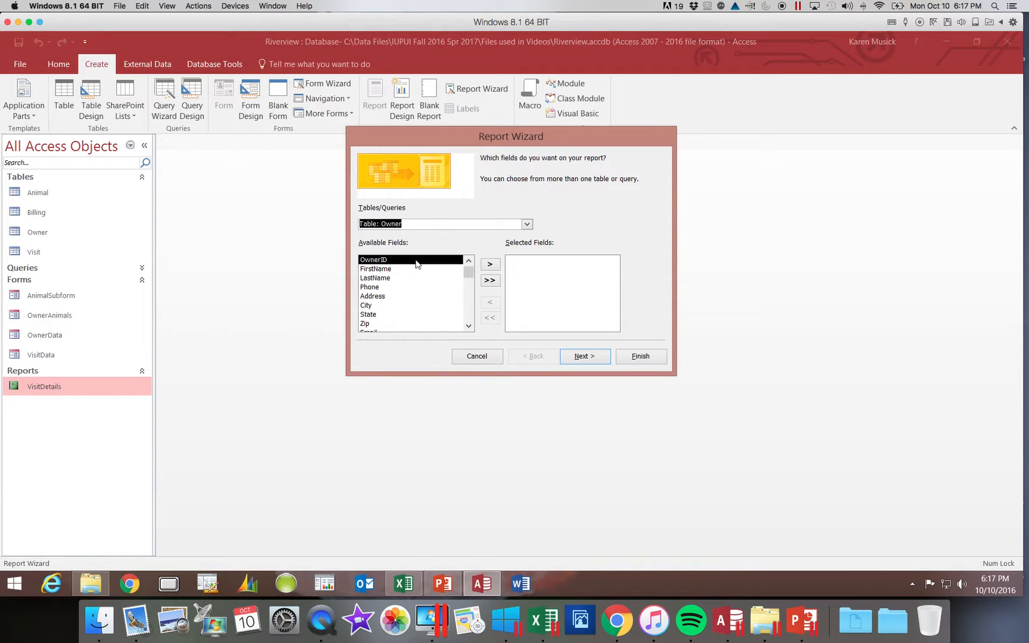
click(494, 267)
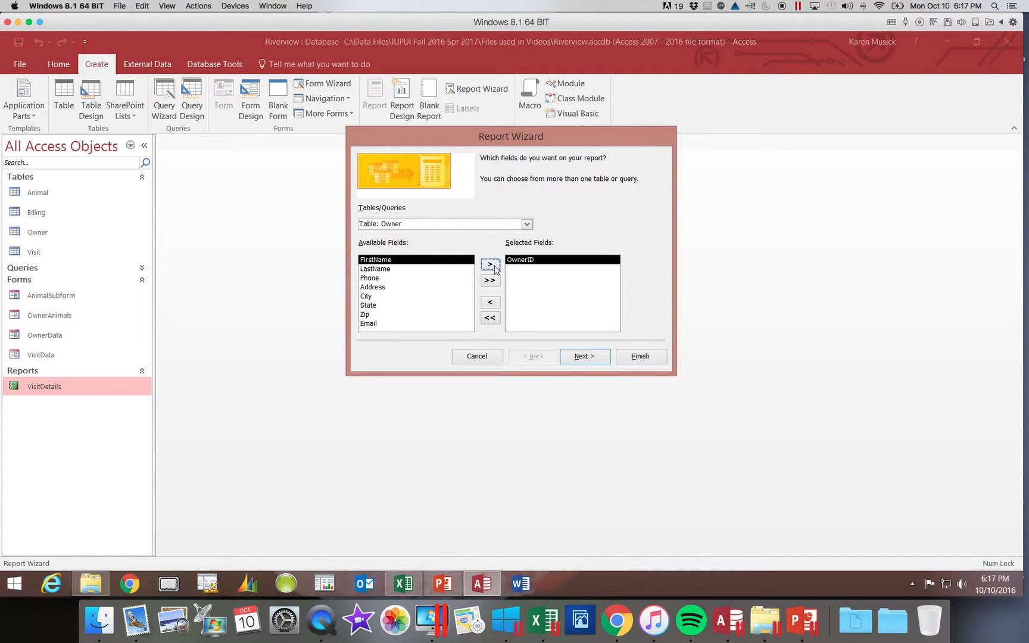
click(495, 269)
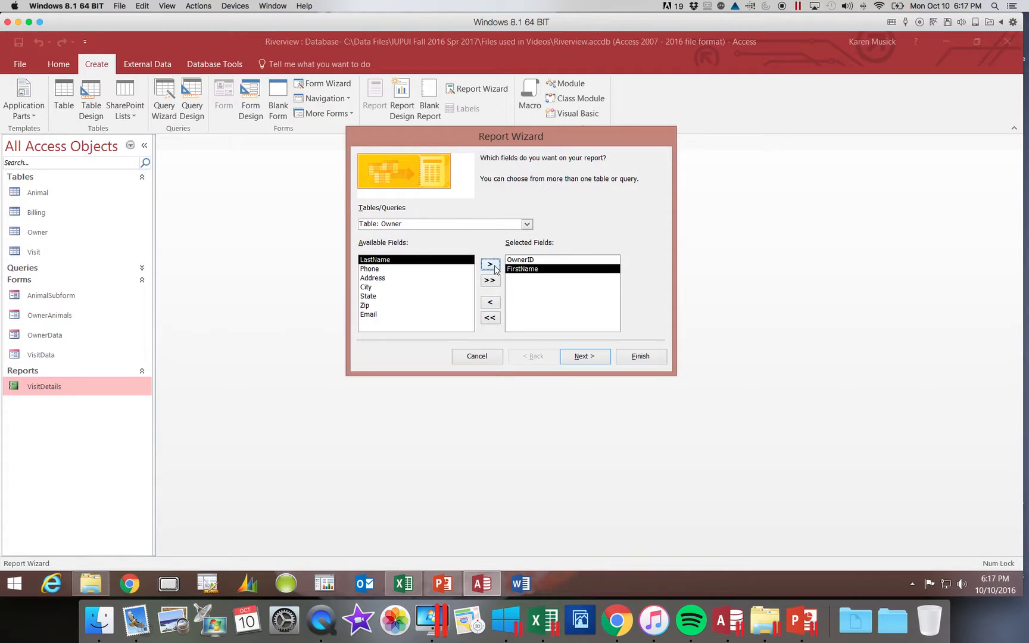
click(495, 268)
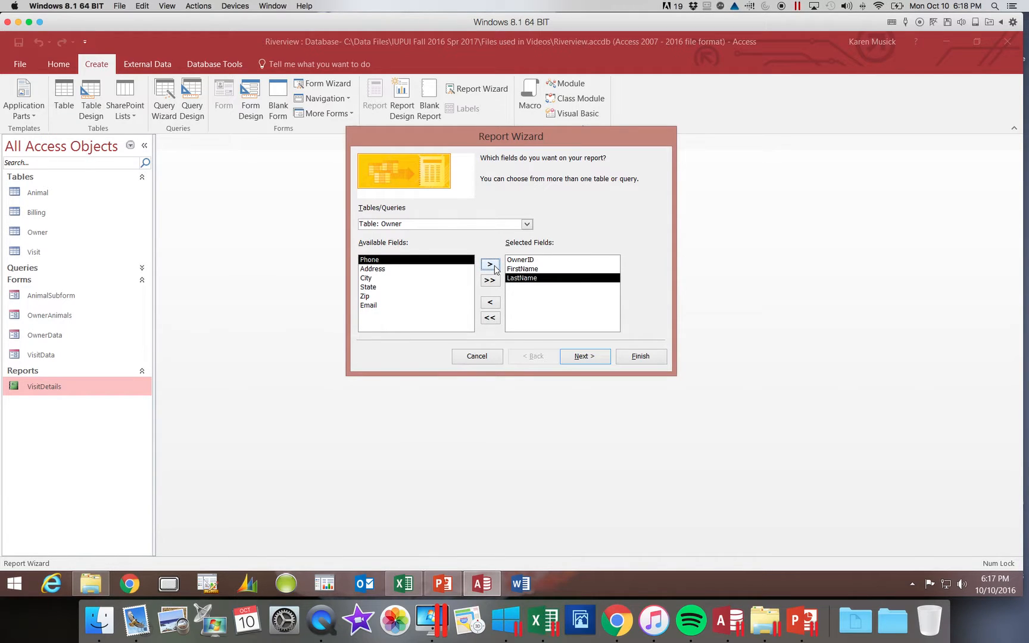
click(426, 278)
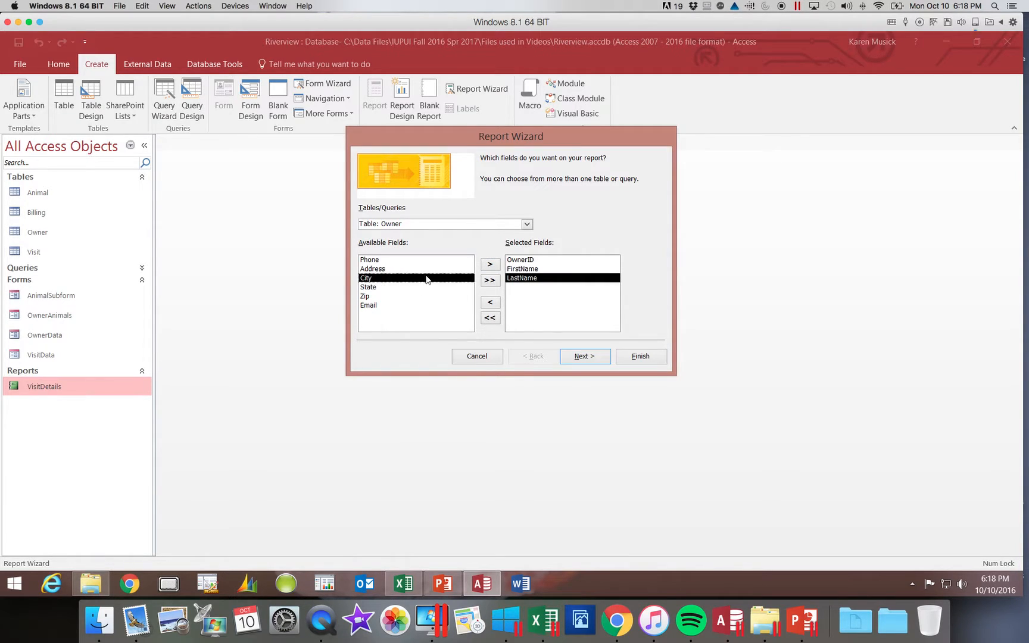
click(489, 265)
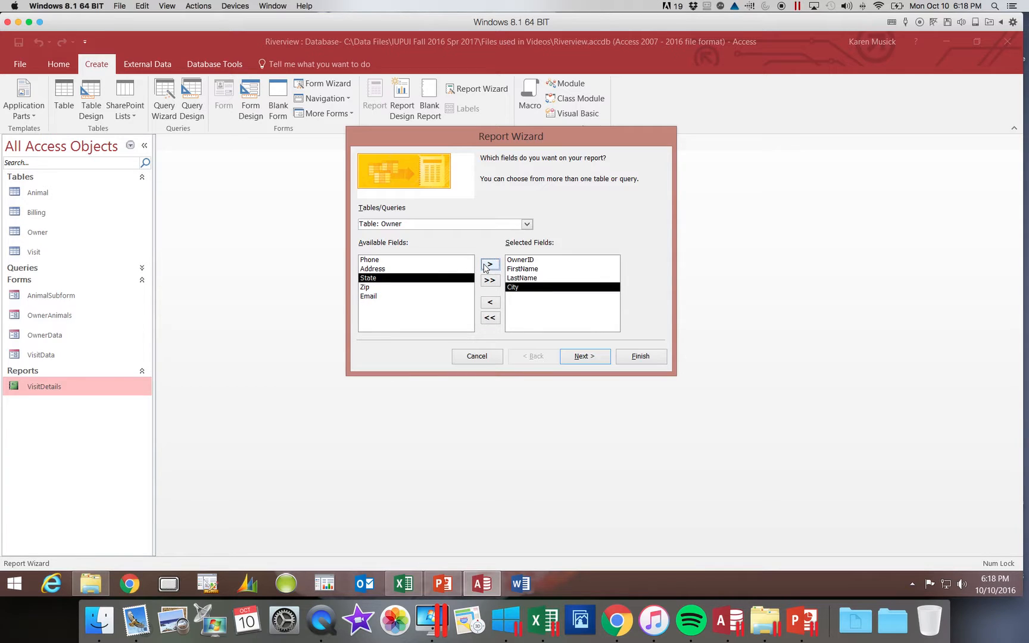
click(421, 260)
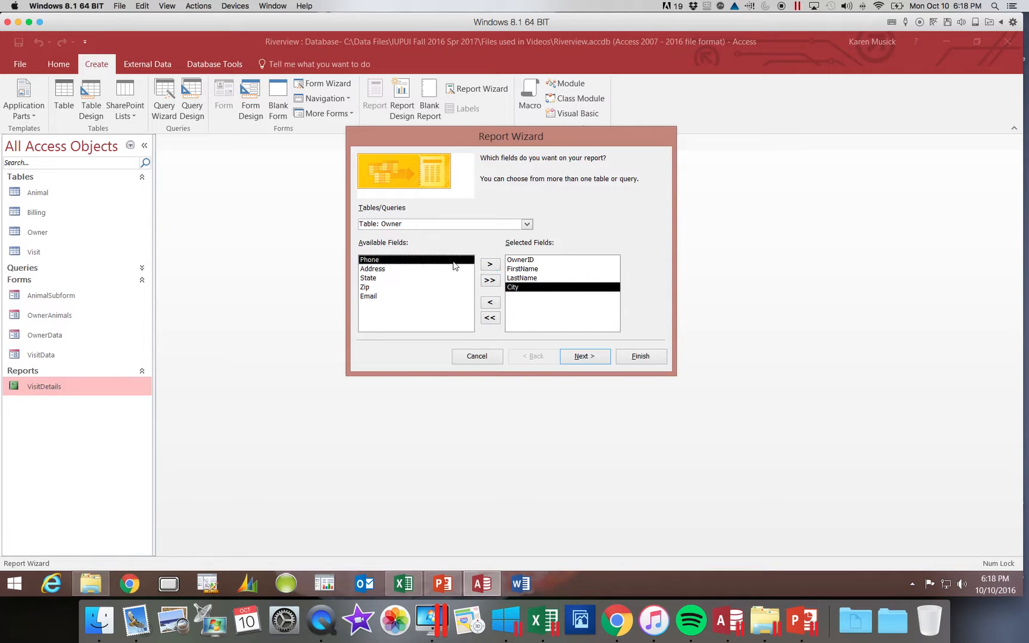
click(491, 265)
click(421, 287)
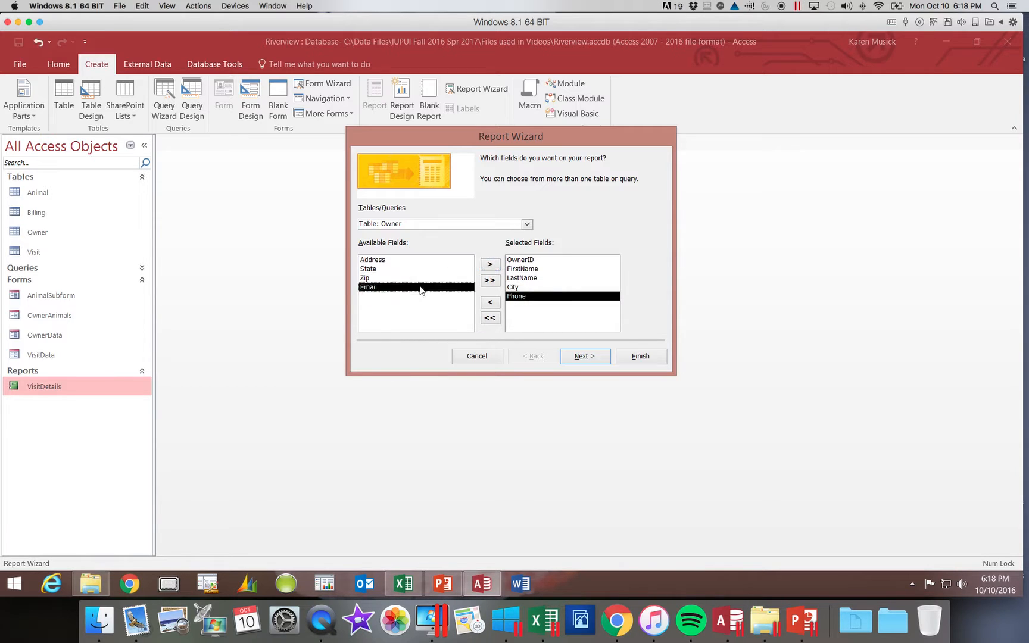
click(485, 267)
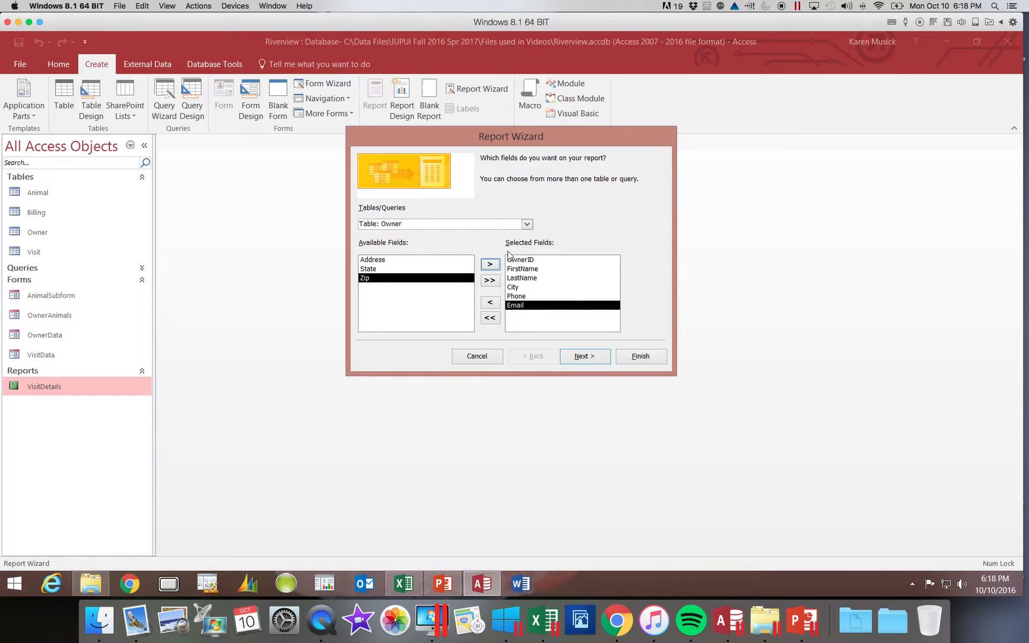
Add all fields from the Visit table to the report's selected fields and continue to the data view choices.
click(527, 225)
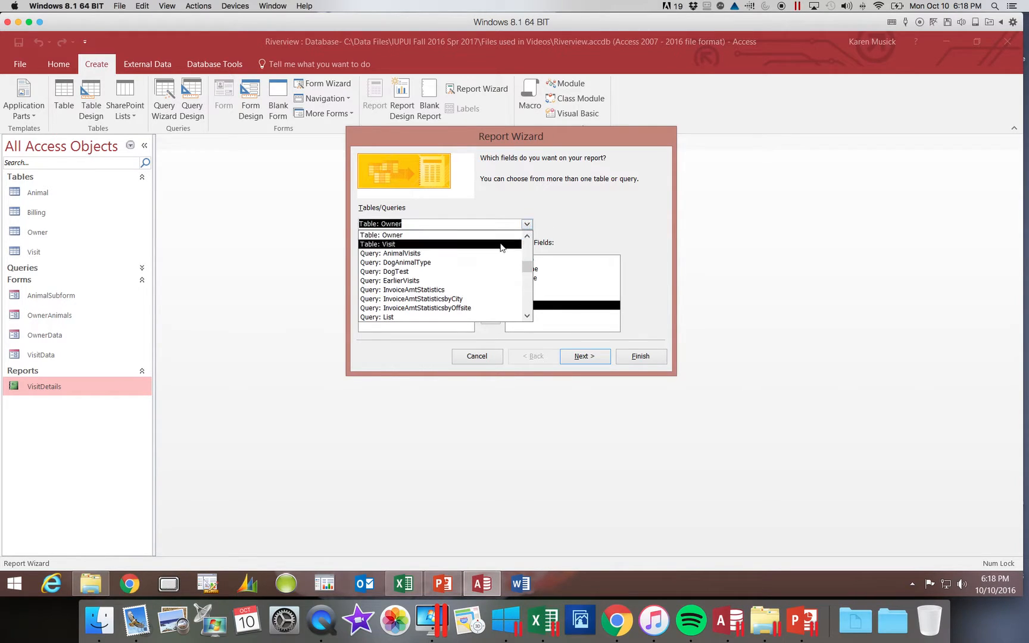
click(499, 244)
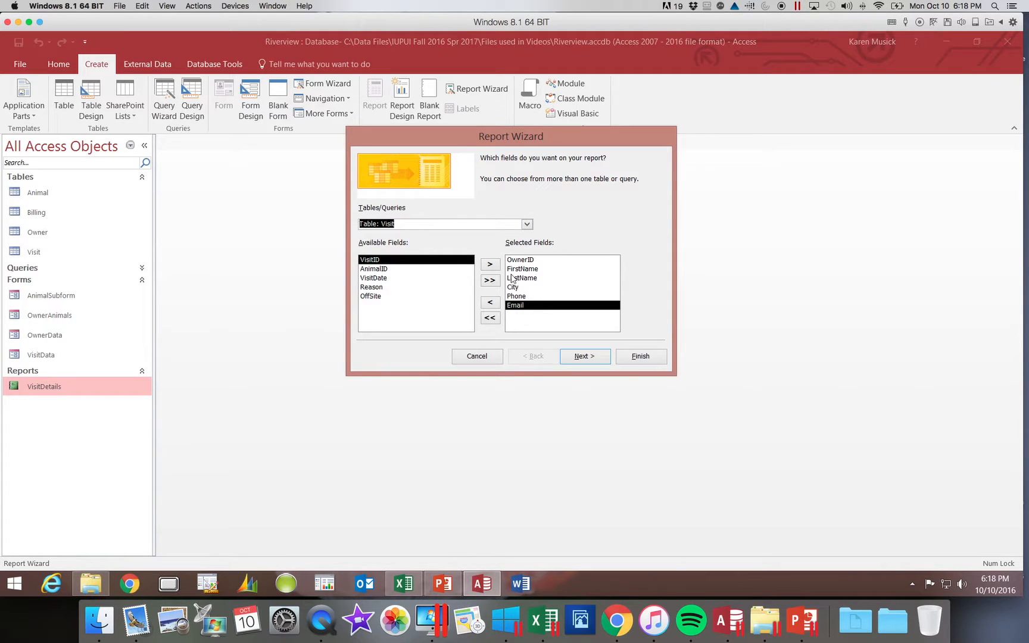
click(489, 281)
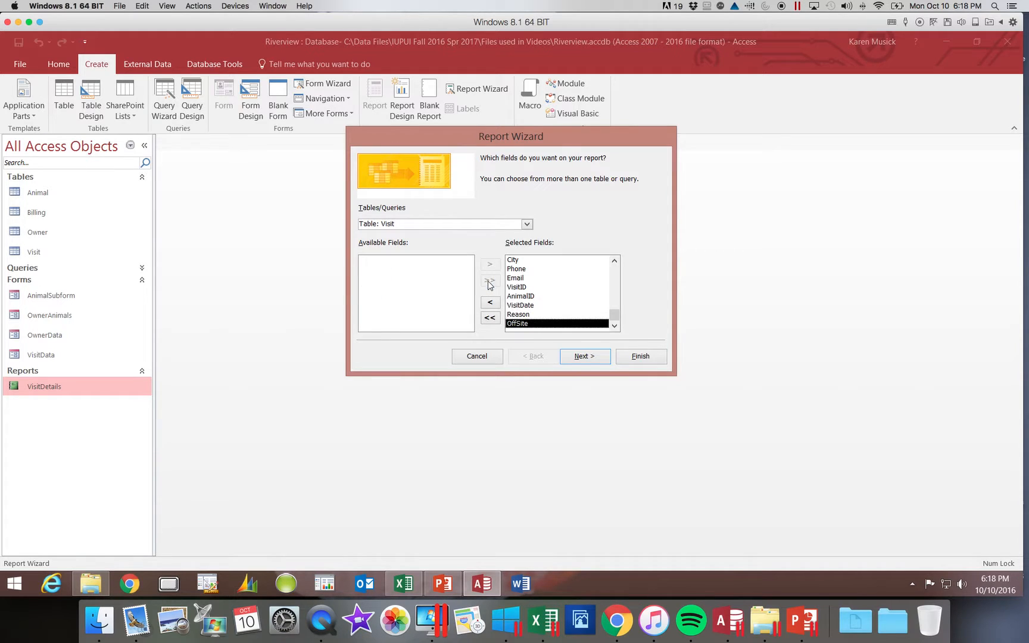
click(615, 314)
mouse_move(616, 302)
mouse_down()
mouse_move(618, 273)
mouse_move(617, 324)
mouse_up()
click(589, 357)
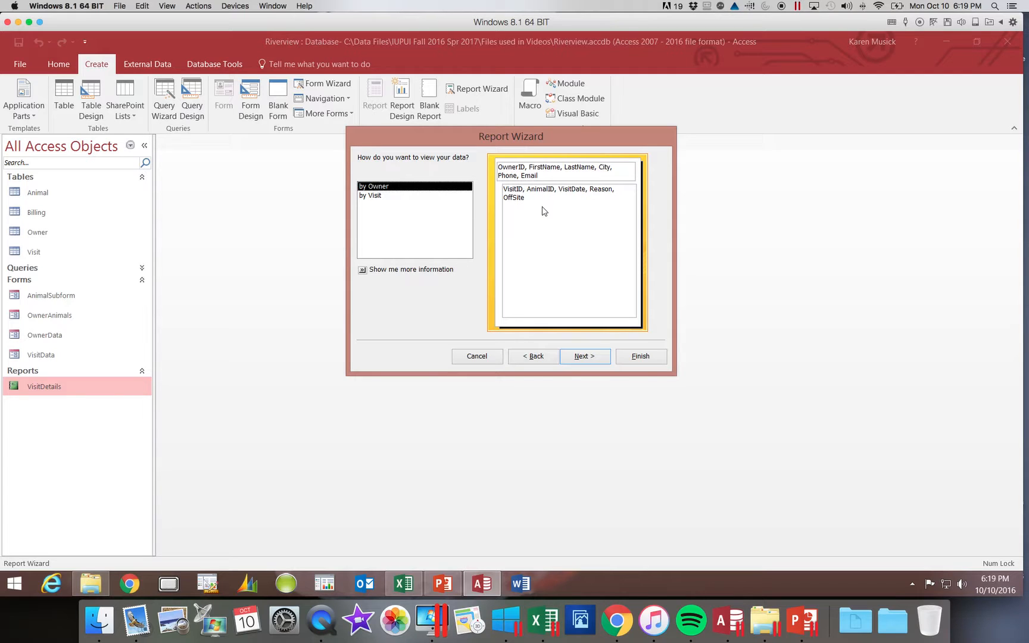
Keep the data viewed by Owner without extra grouping levels, and sort the detail records by VisitDate in ascending order.
click(582, 358)
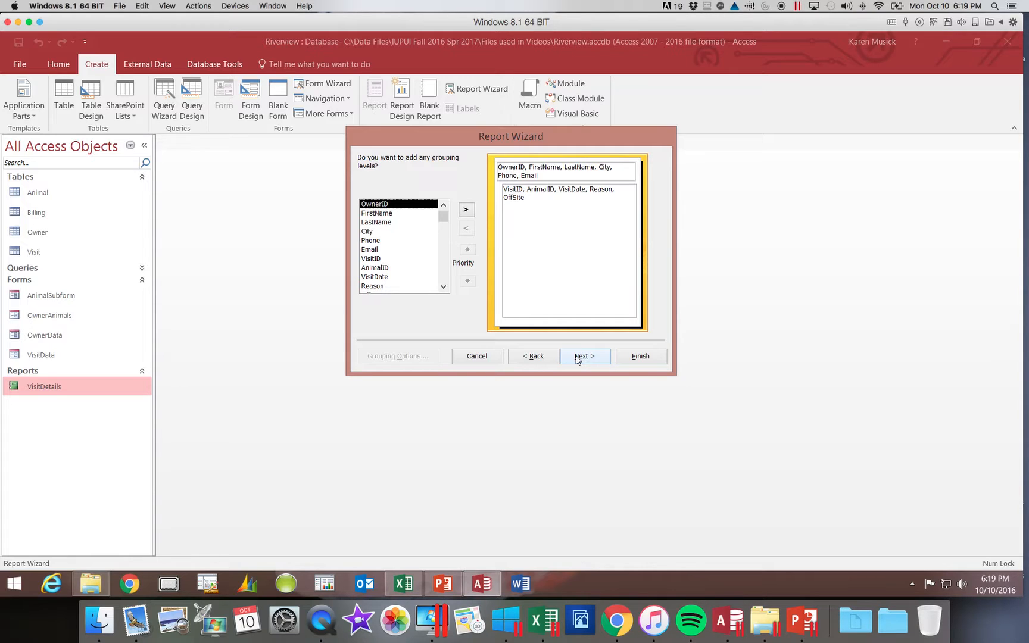
click(580, 357)
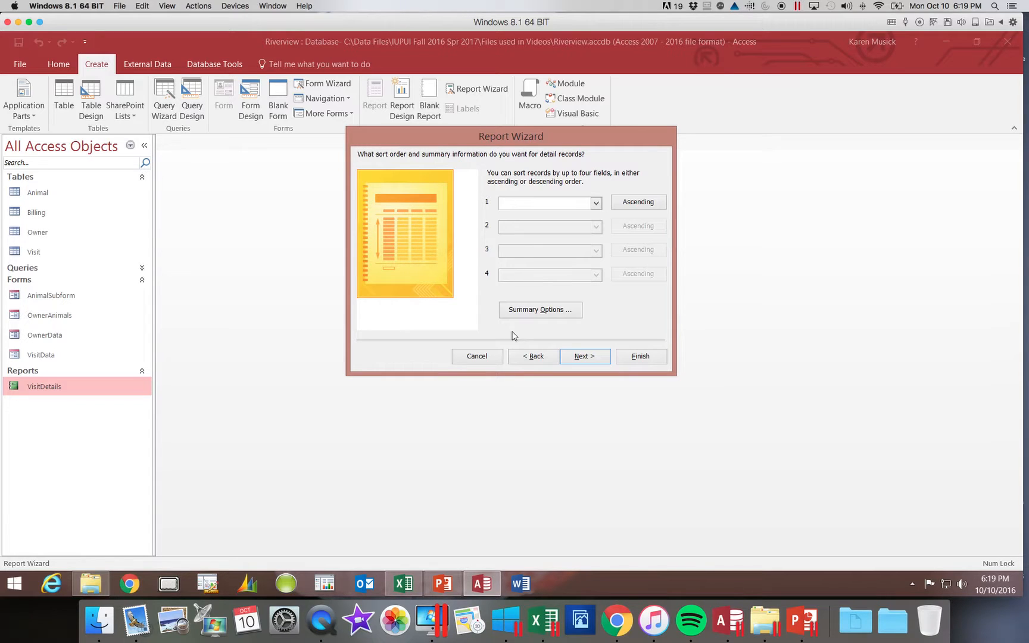
click(596, 203)
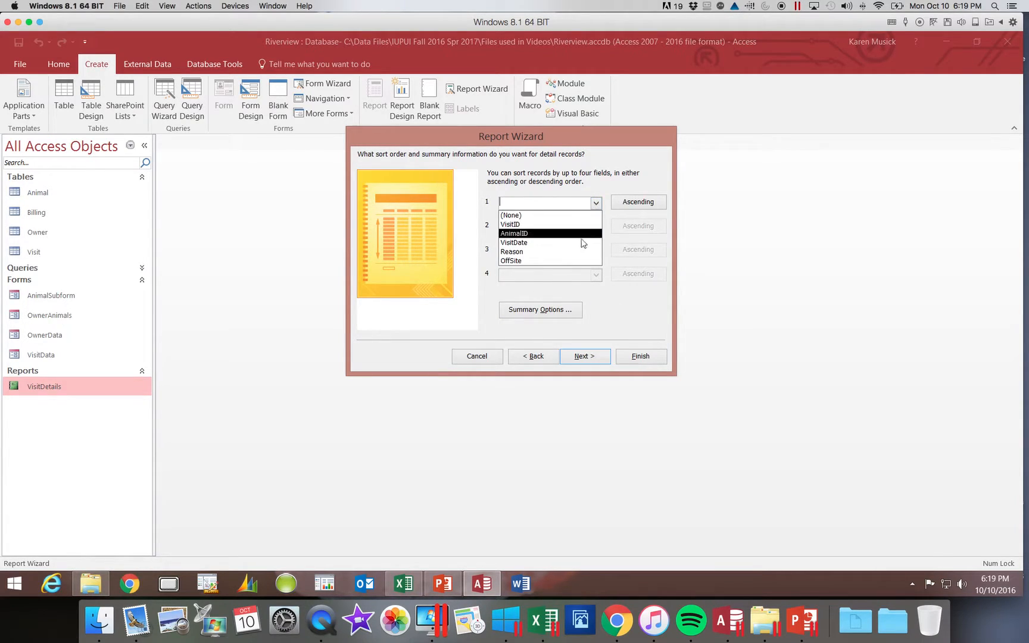
click(582, 243)
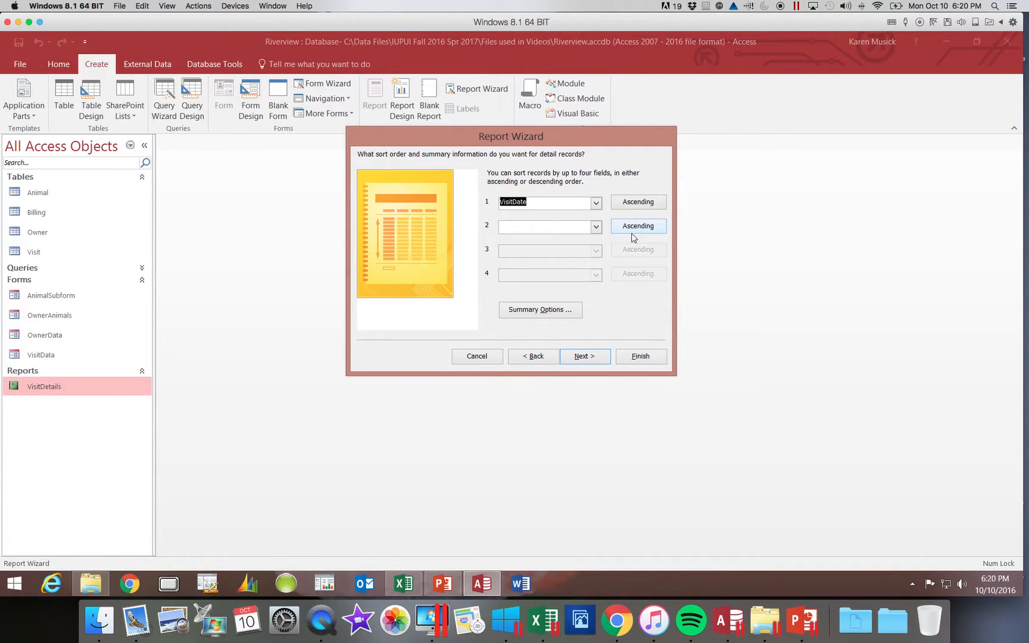
click(584, 356)
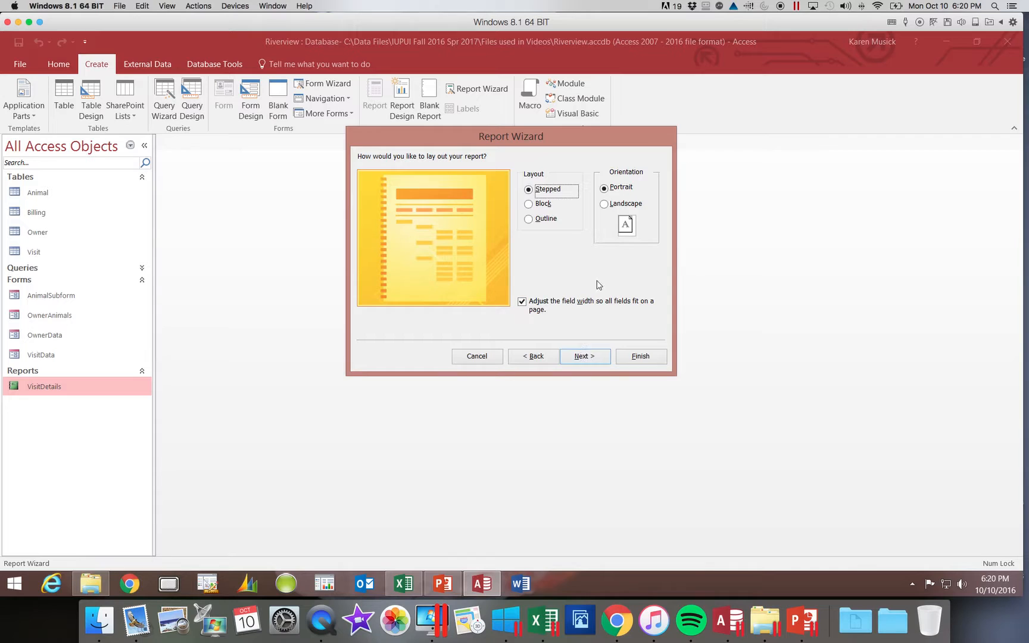
Choose the Outline layout in portrait orientation, title the report OwnersAndVisits, and finish the wizard with a preview.
click(549, 205)
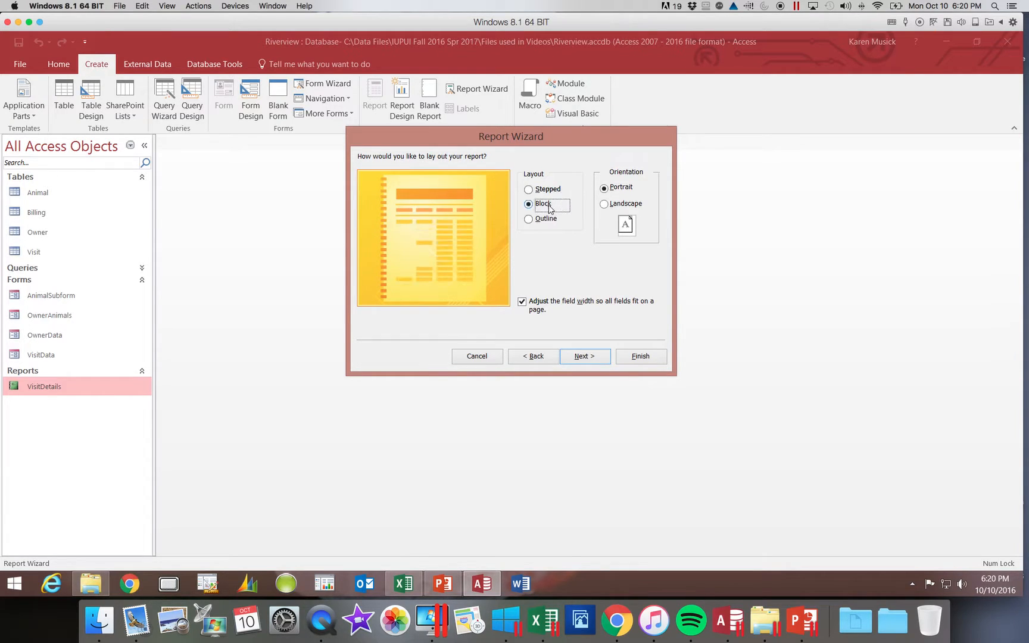
click(551, 219)
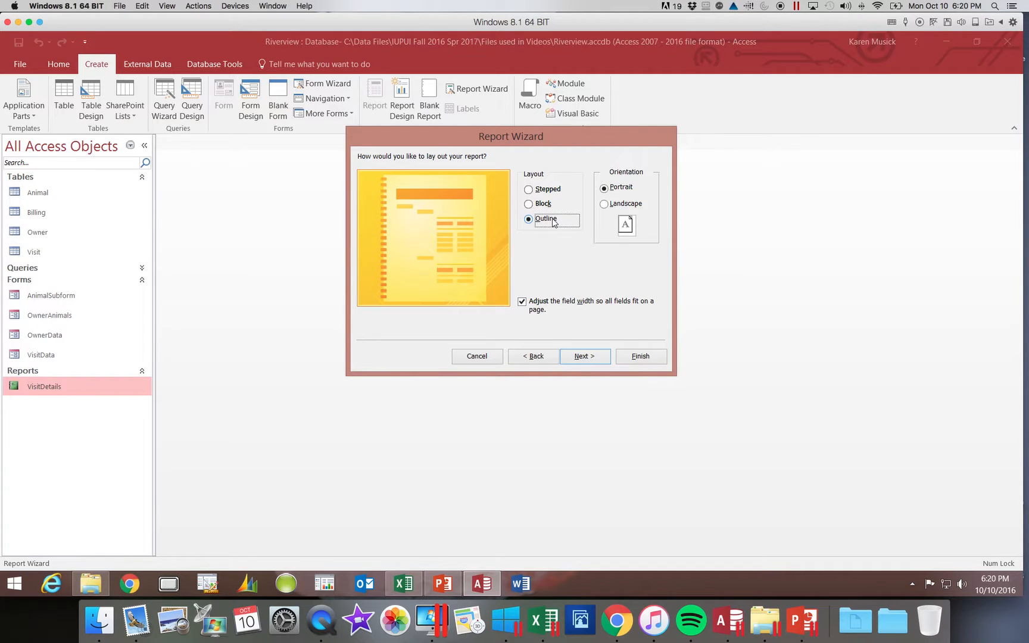
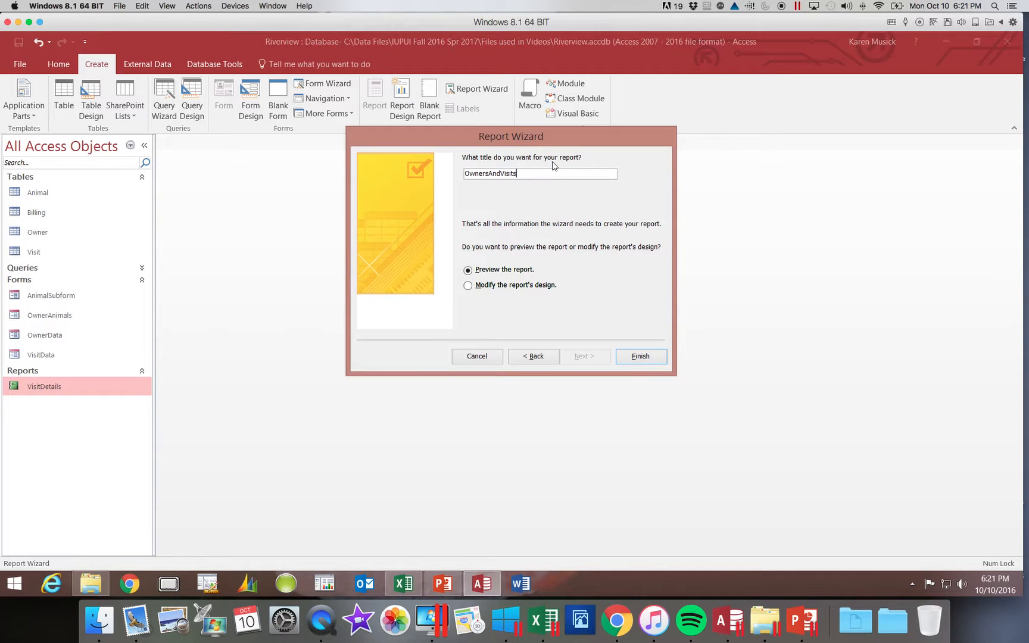
click(641, 357)
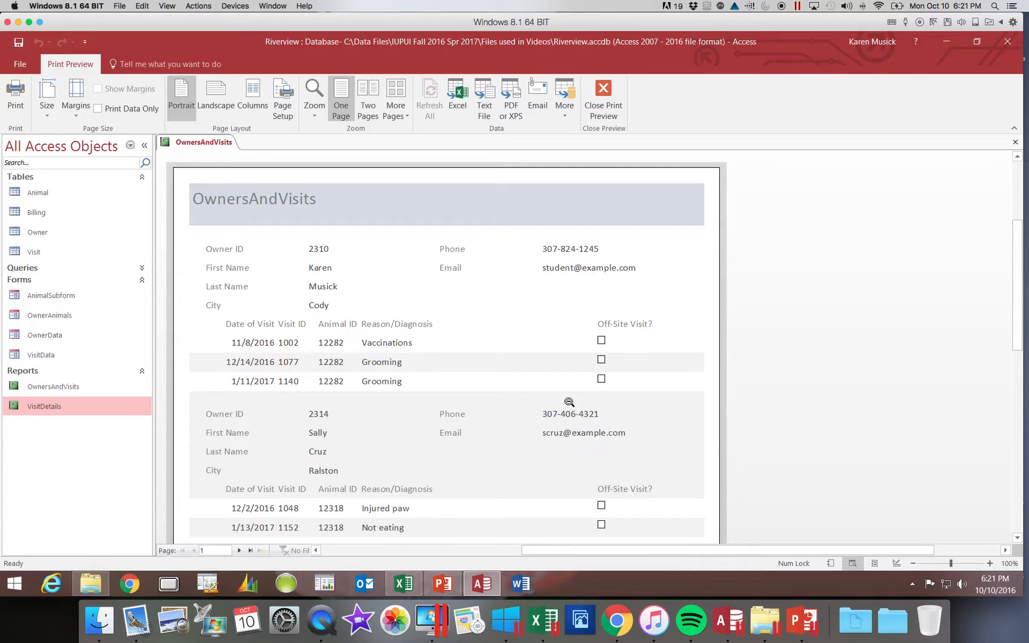
Fit the report preview to the window, examine the first, second and last pages, and close the print preview.
click(316, 116)
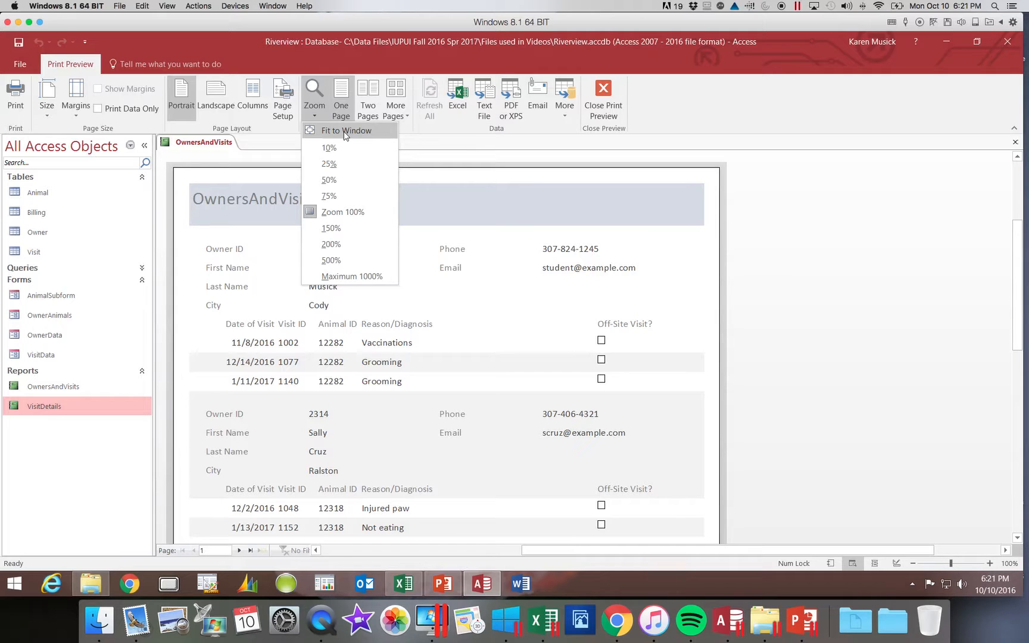
click(346, 131)
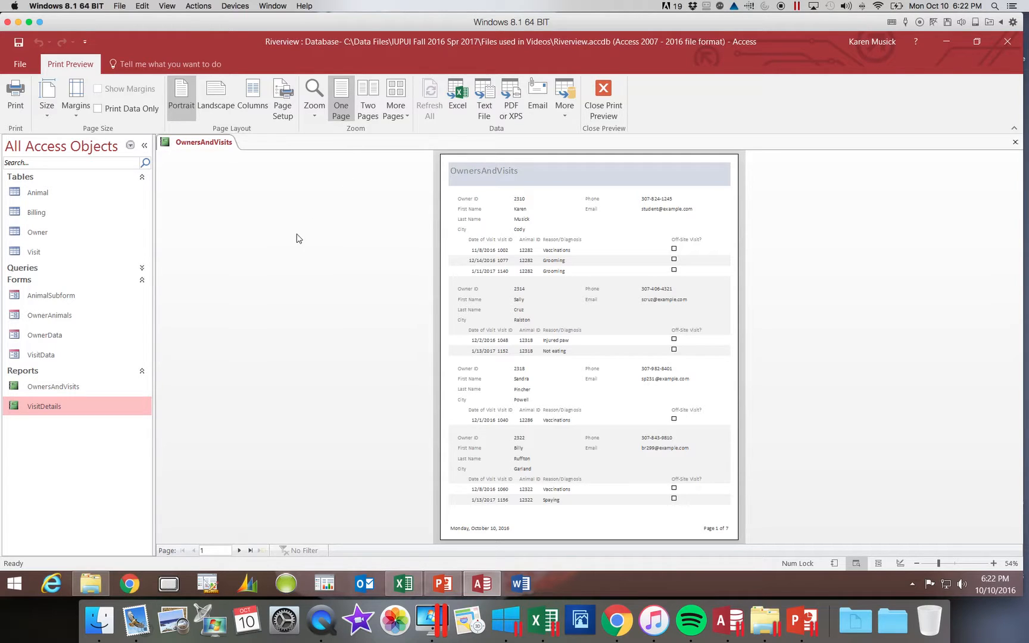
click(238, 551)
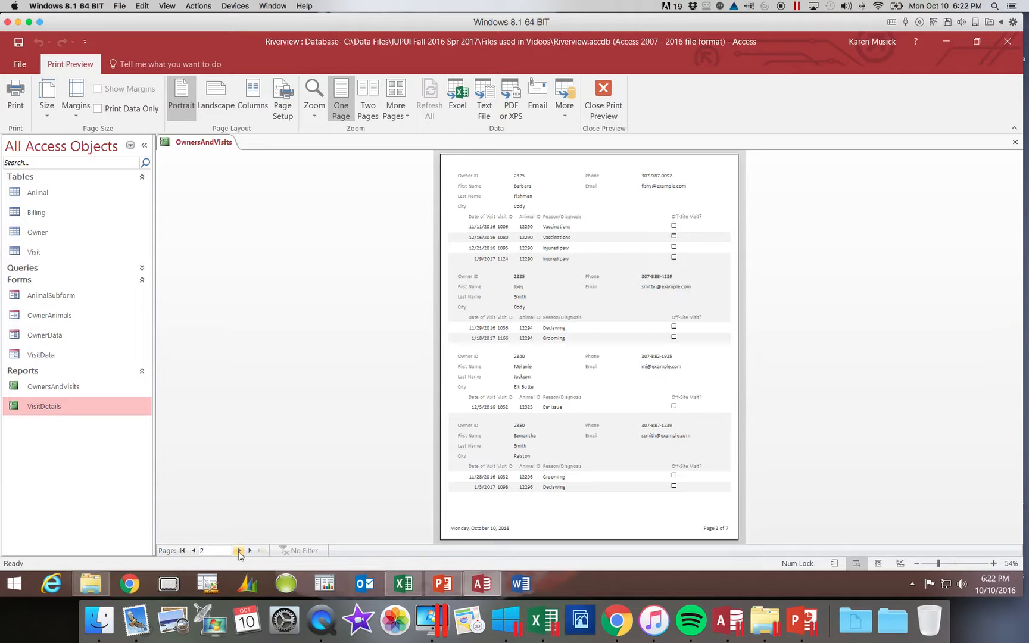
click(250, 550)
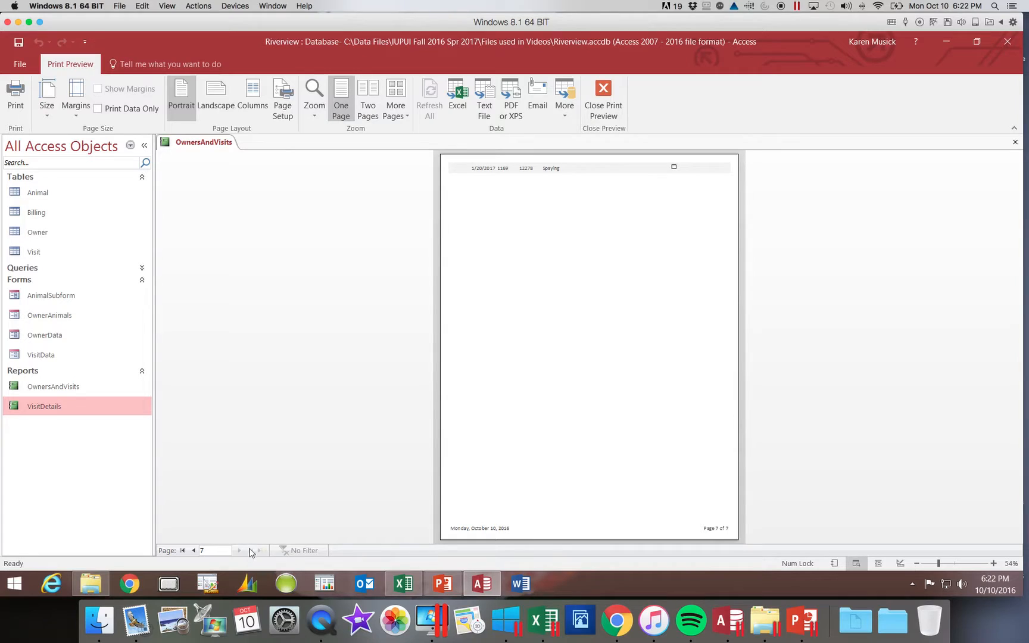
click(183, 551)
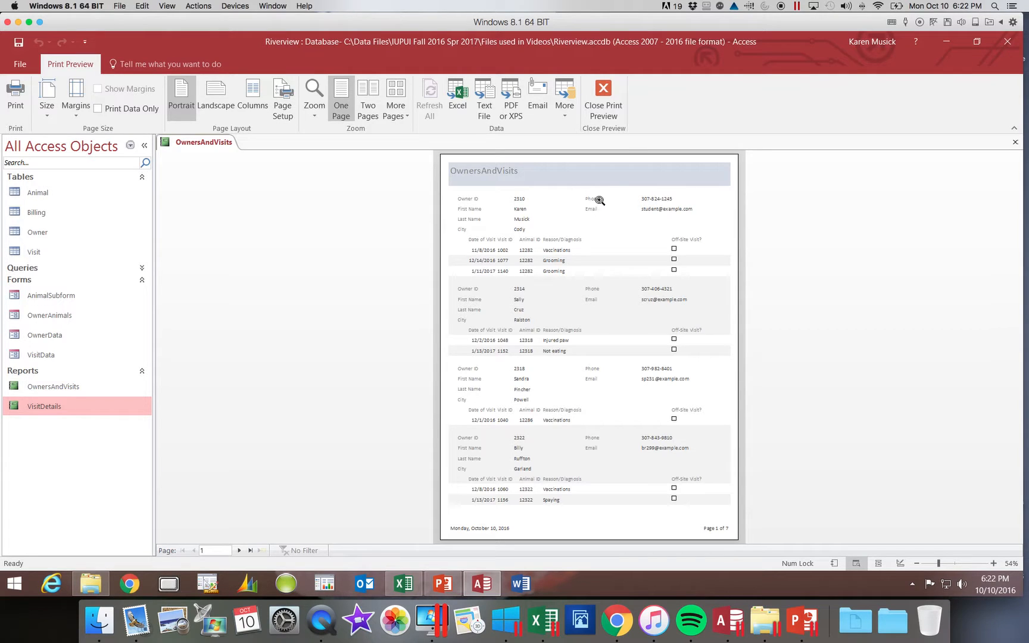
click(607, 102)
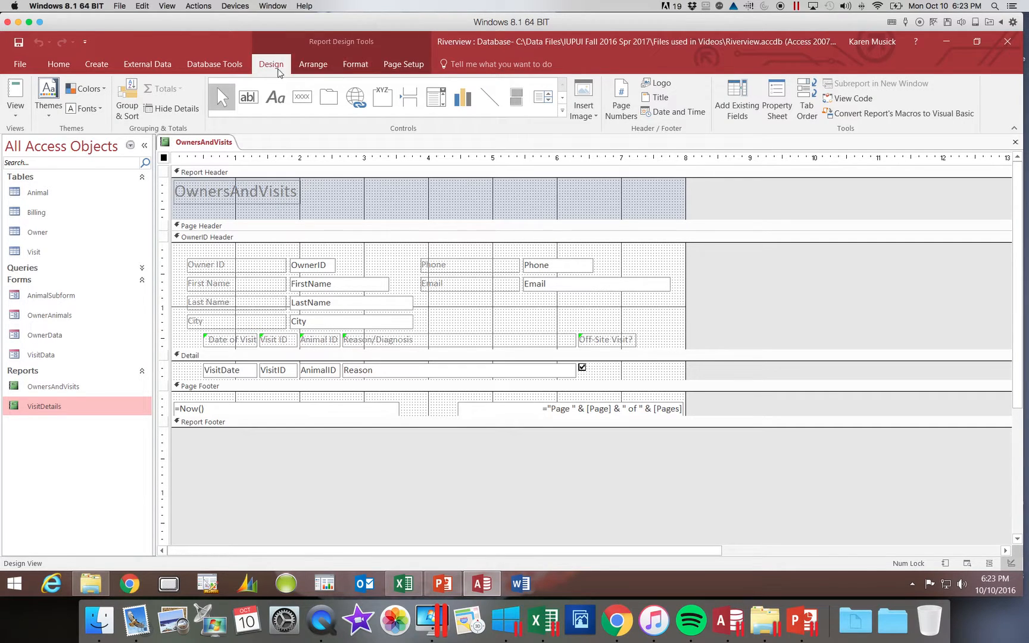
Switch the OwnersAndVisits report from Design View to Layout View.
click(403, 67)
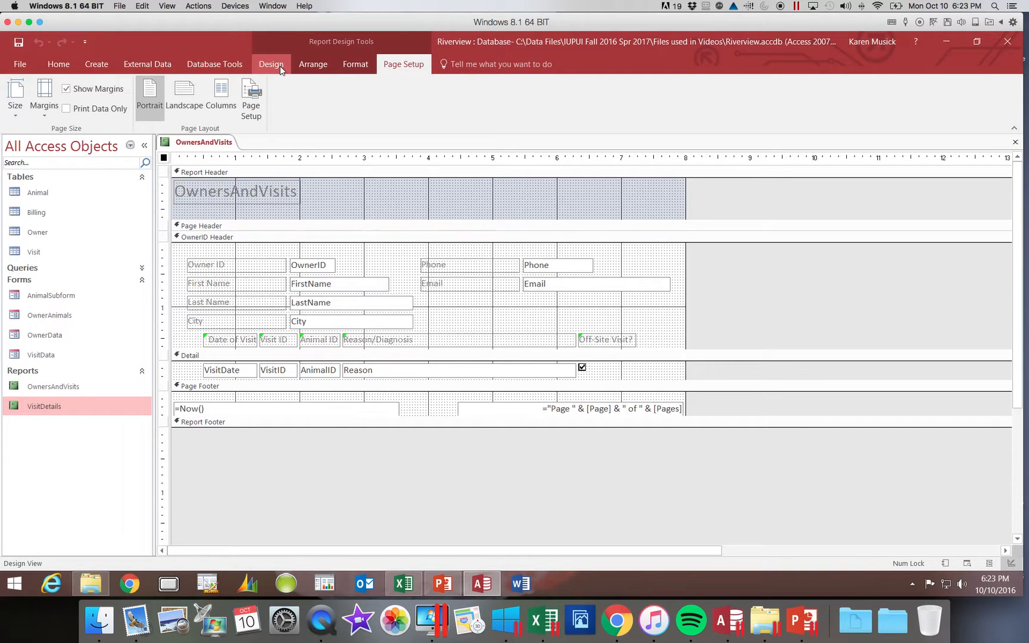
click(65, 68)
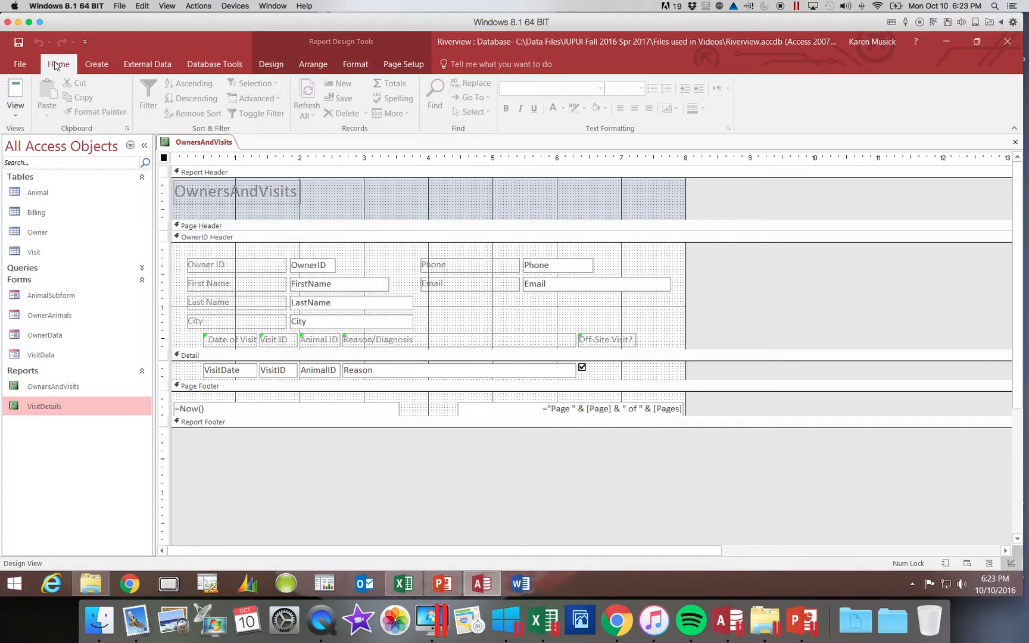
click(15, 110)
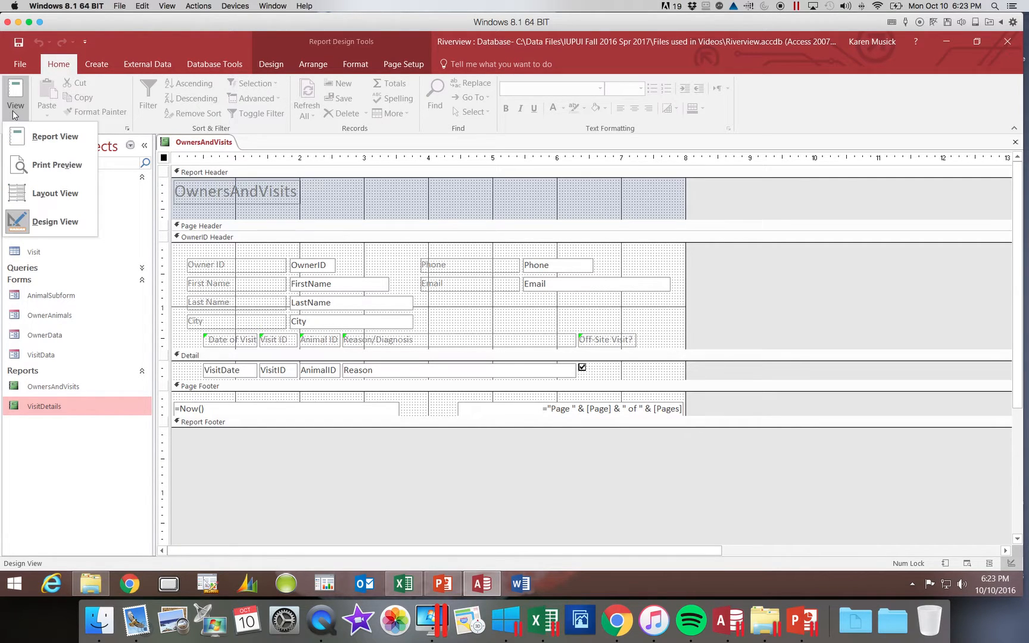
click(42, 194)
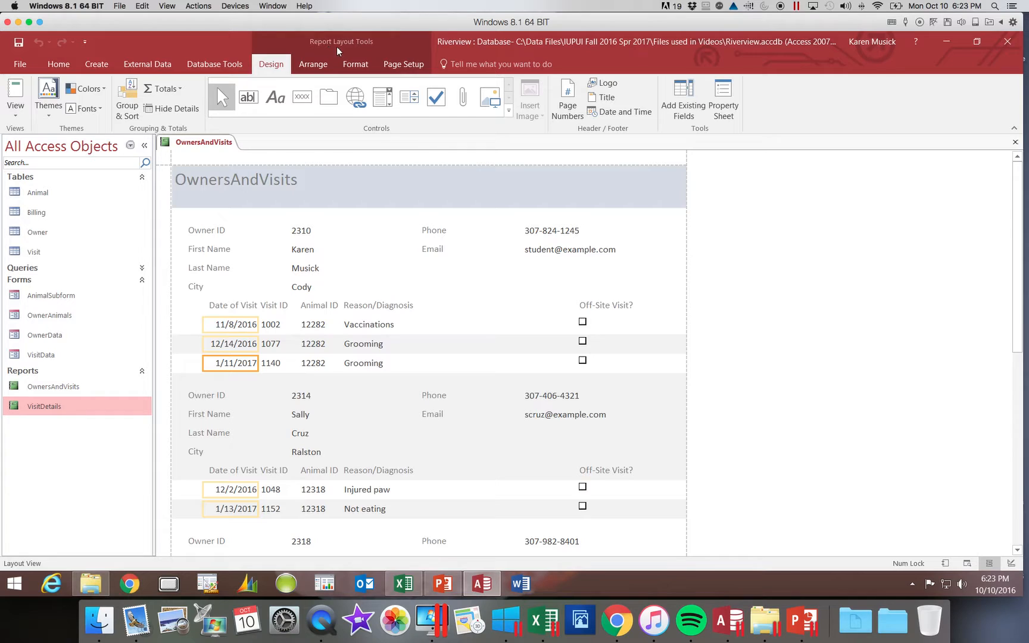
Examine the OwnersAndVisits report in Report View.
click(15, 110)
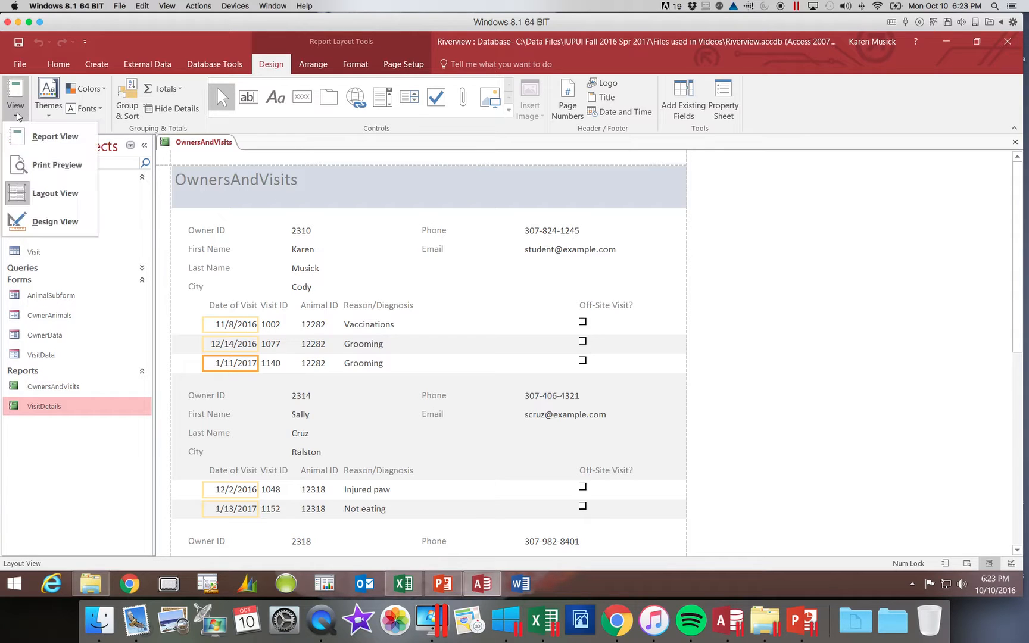
click(29, 141)
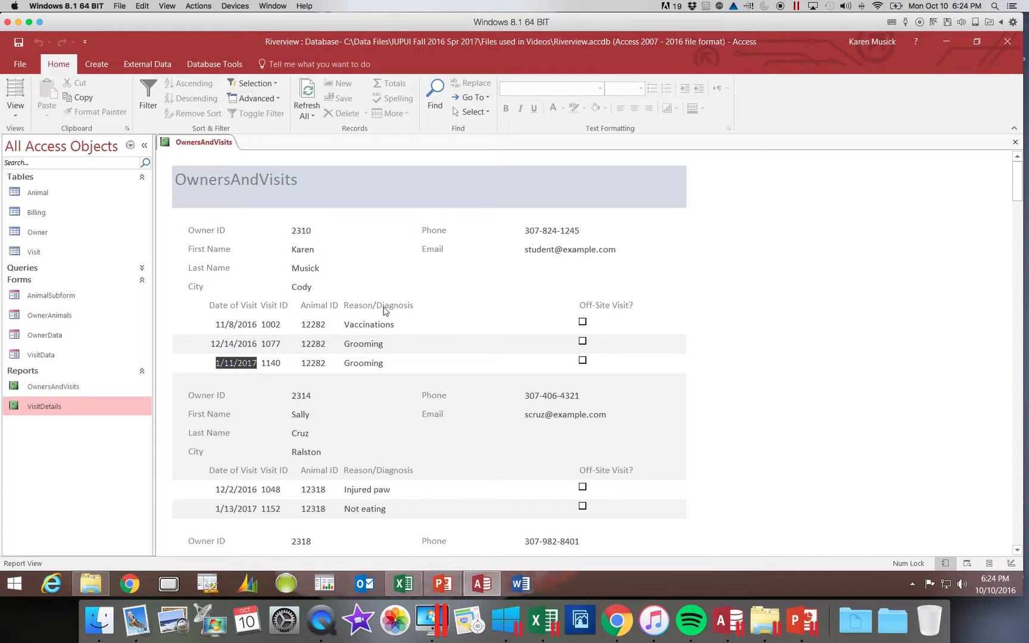
key(space)
scroll(384, 310, down, 1)
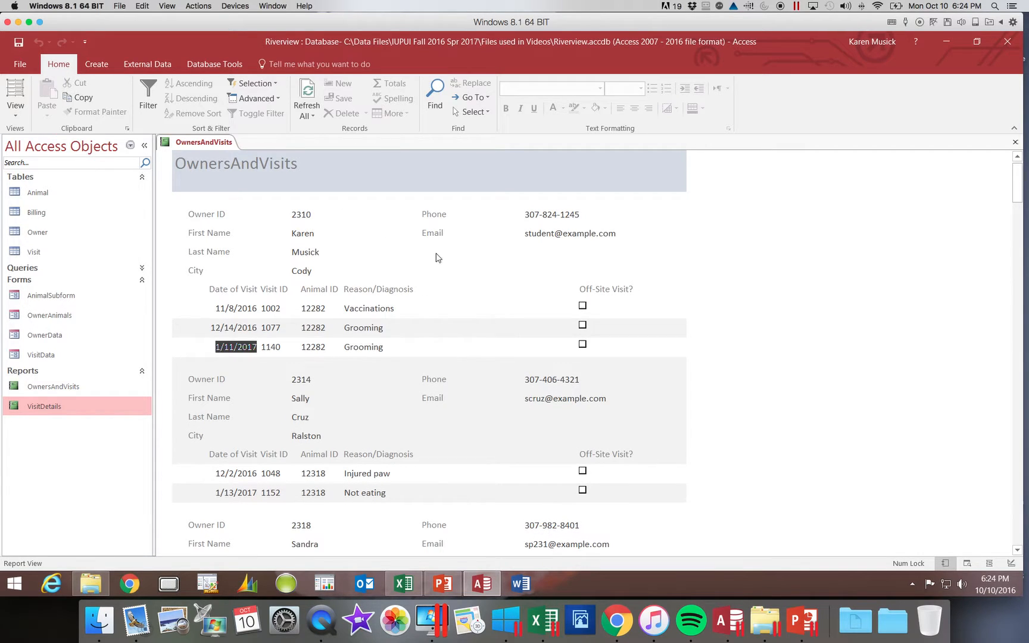
Return the report to Layout View and apply the last Office theme in the gallery to this object only.
click(17, 116)
click(30, 206)
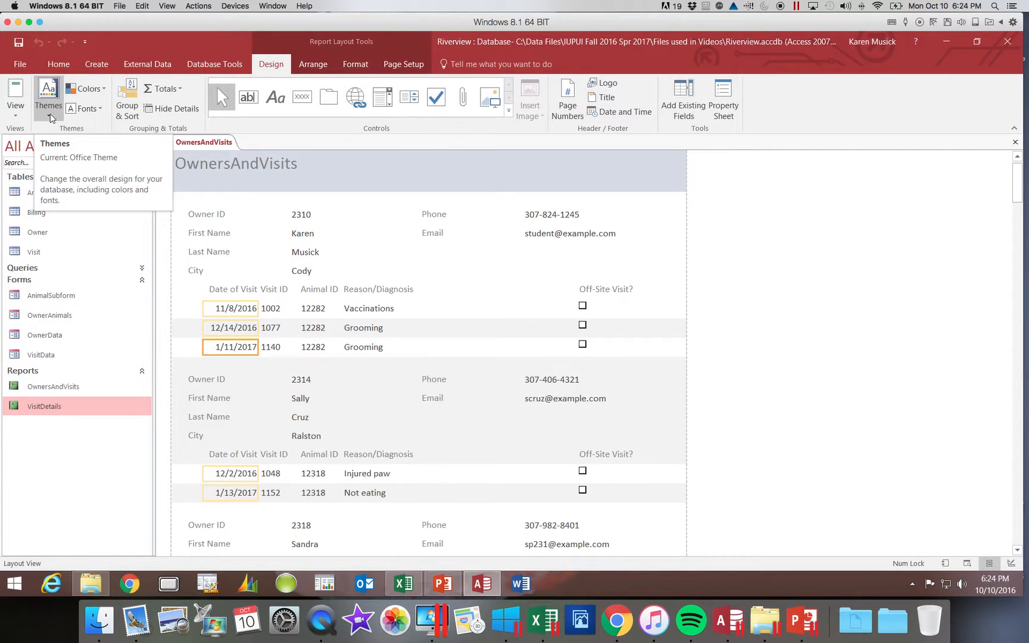
click(47, 116)
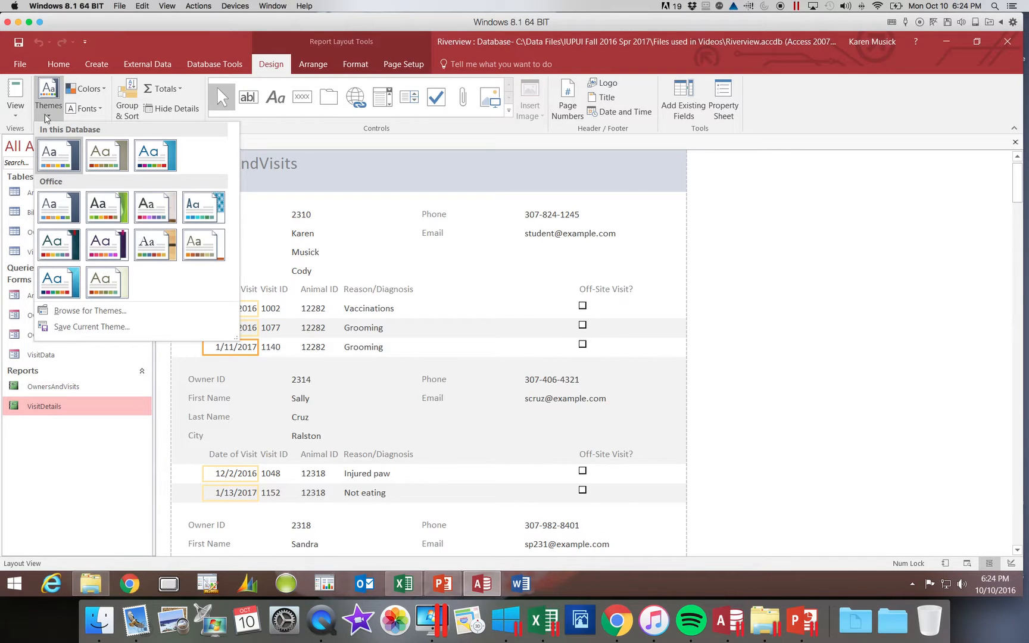
right_click(113, 290)
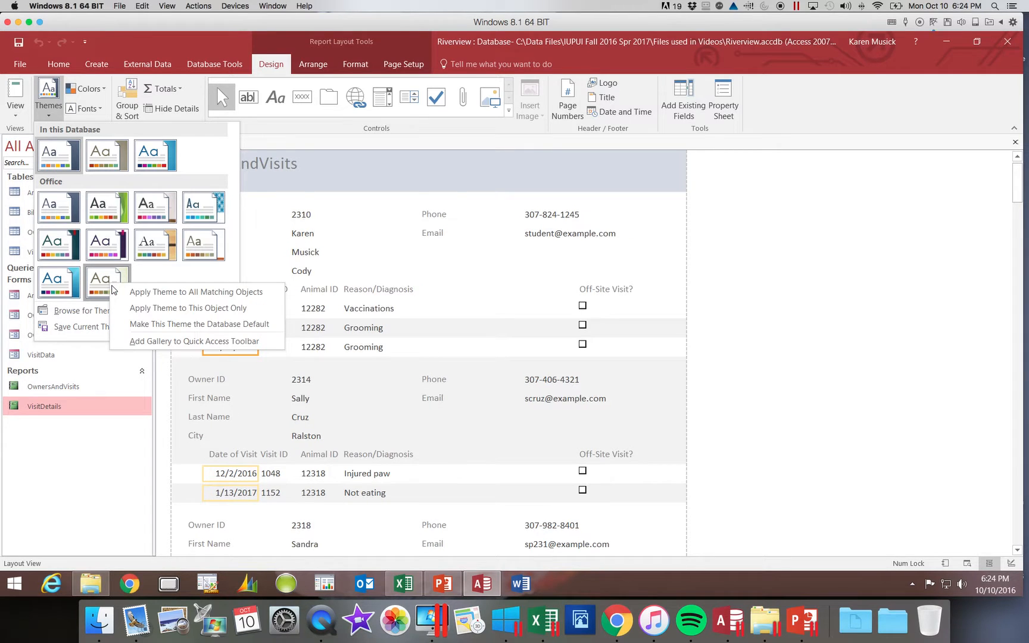
click(160, 308)
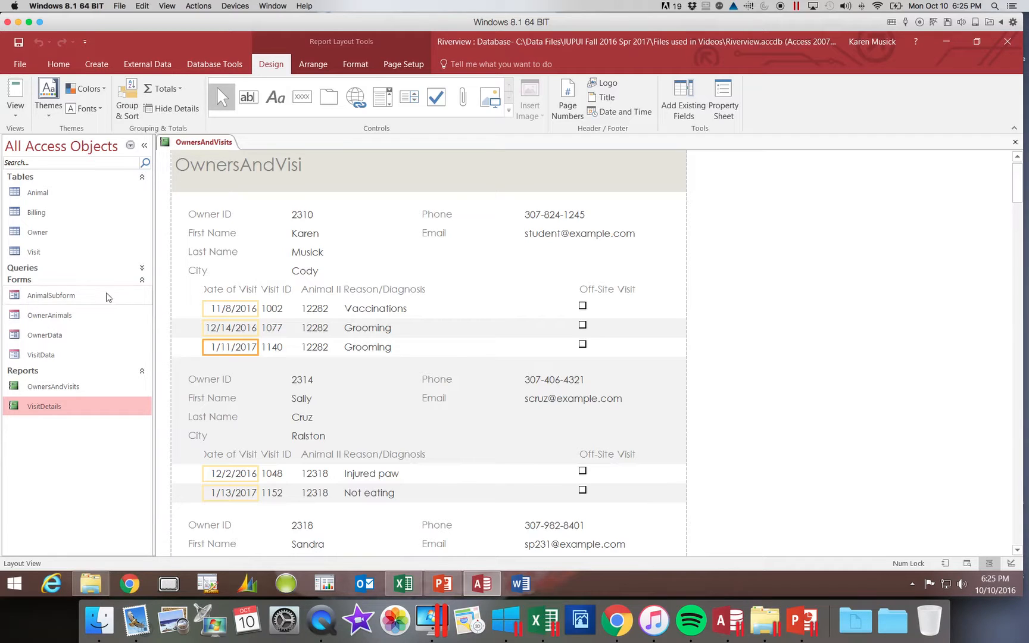
Change the title in the report header to "Owners and Visits" and select the header section.
click(262, 163)
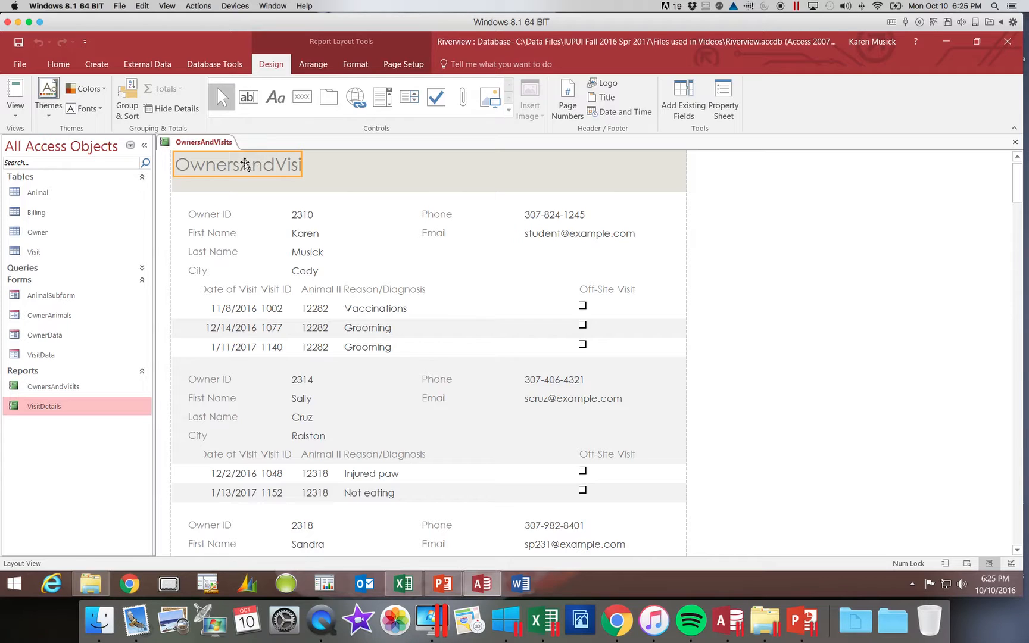
click(241, 166)
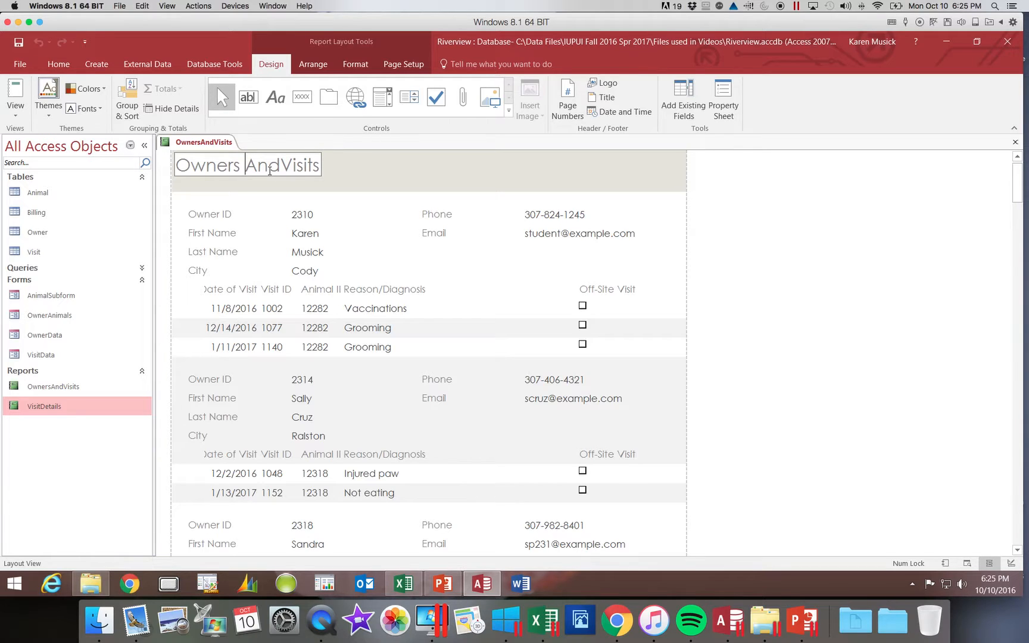
key(Right)
key(BackSpace)
text(a)
key(Right)
key(Right)
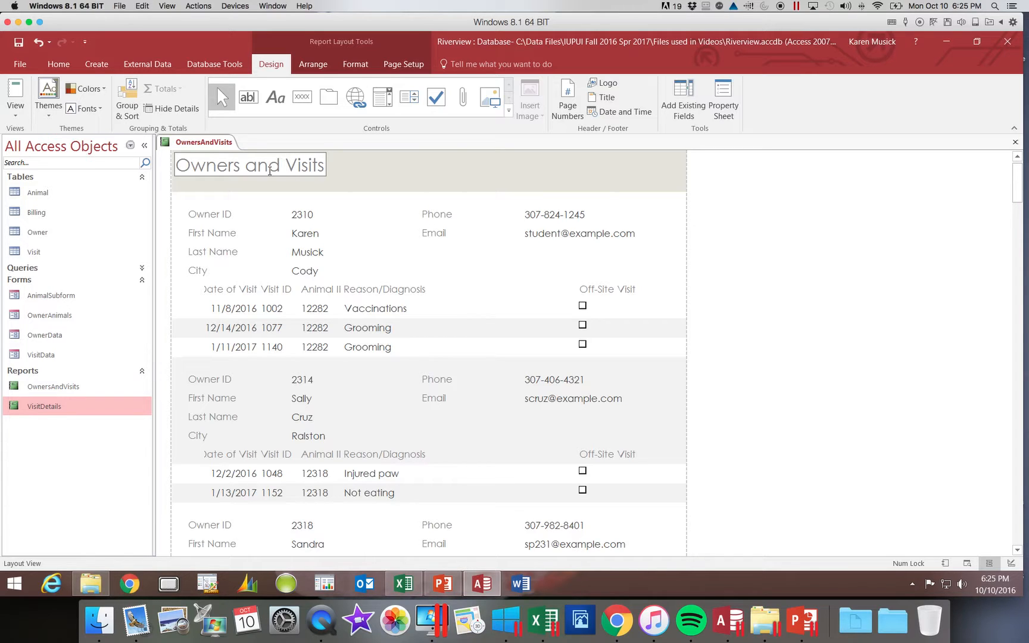
key(Return)
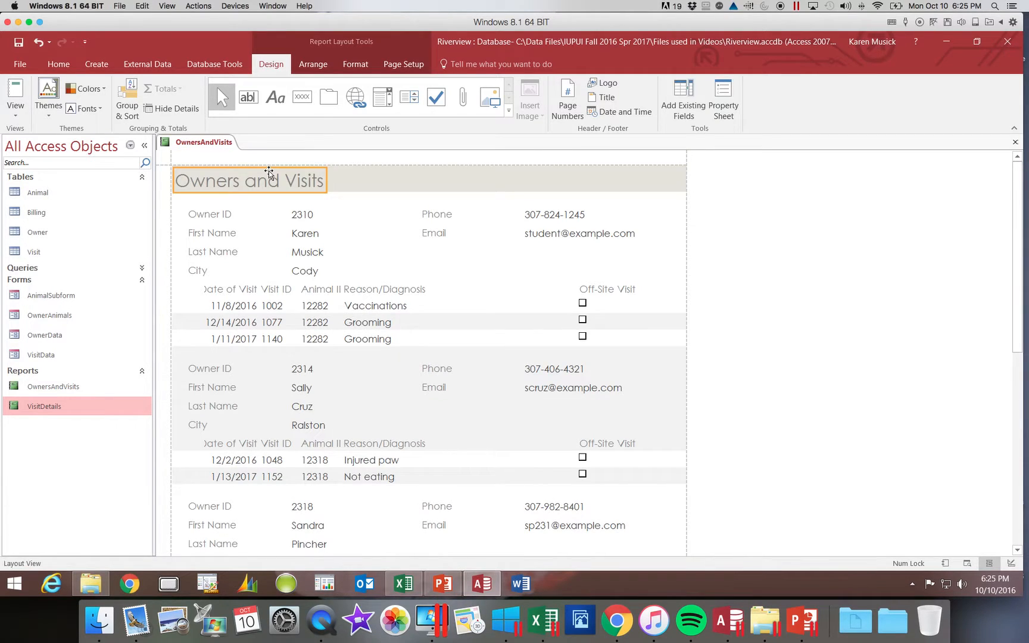
click(382, 181)
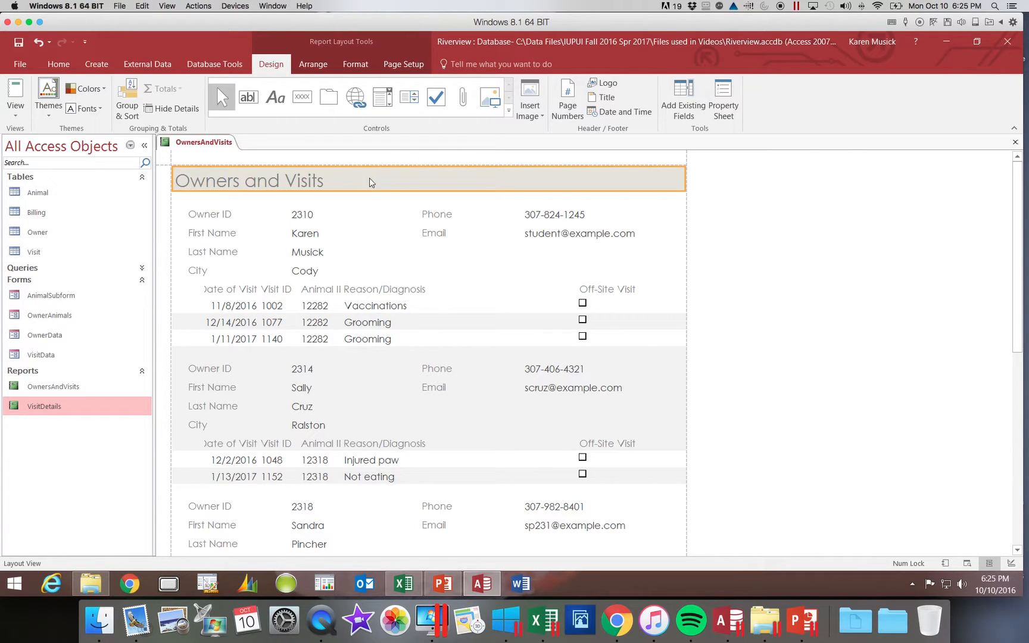
Set the report title's font color to the darkest shade in the second theme color column and make it bold.
click(288, 183)
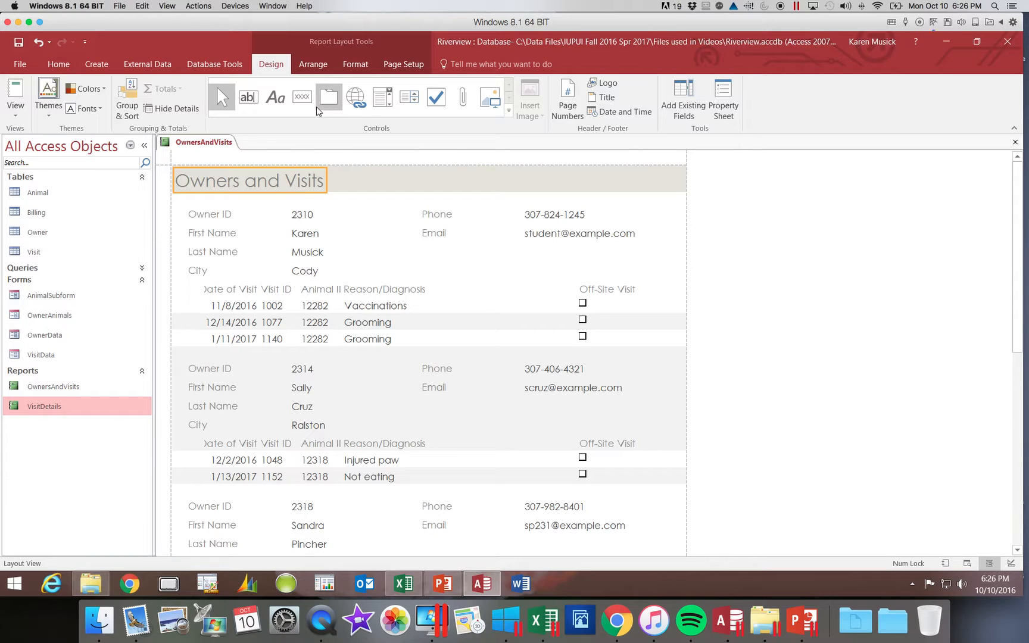
click(355, 63)
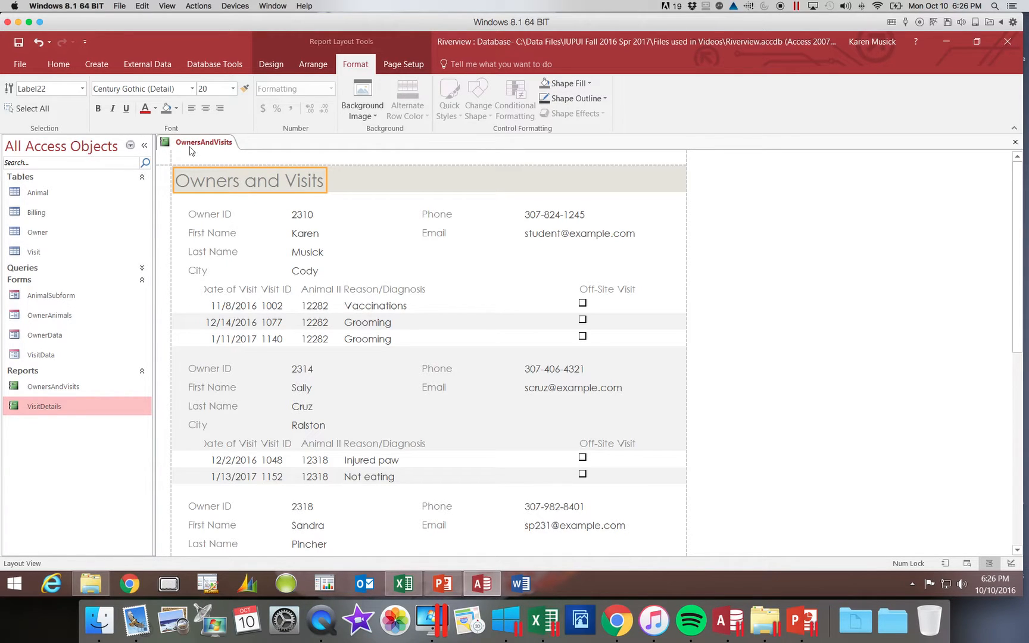
click(155, 108)
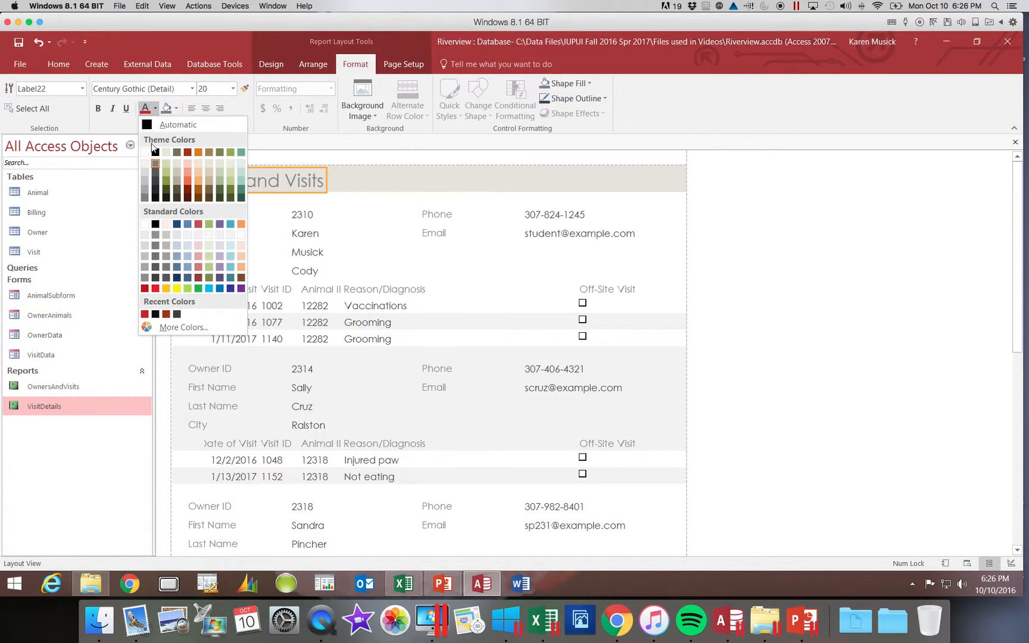
click(156, 197)
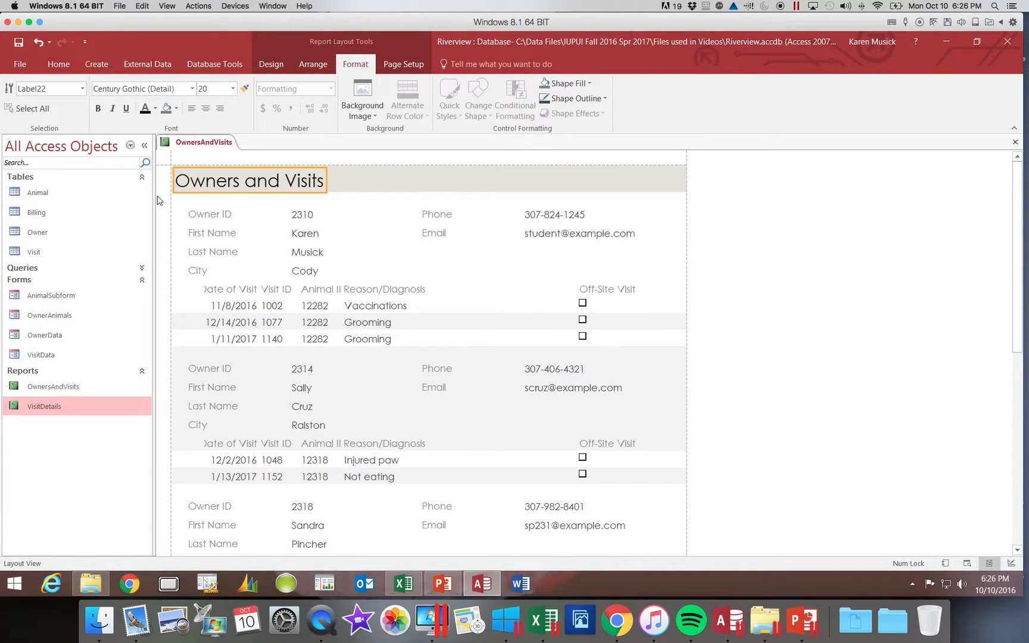
click(99, 109)
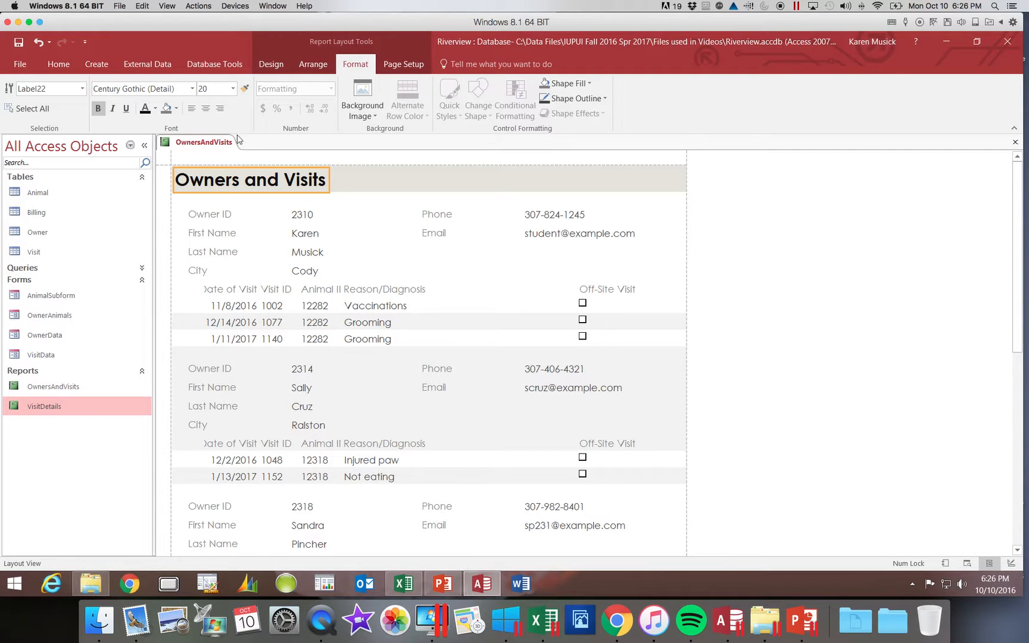
Insert the Animals.png picture as the report's logo.
click(276, 65)
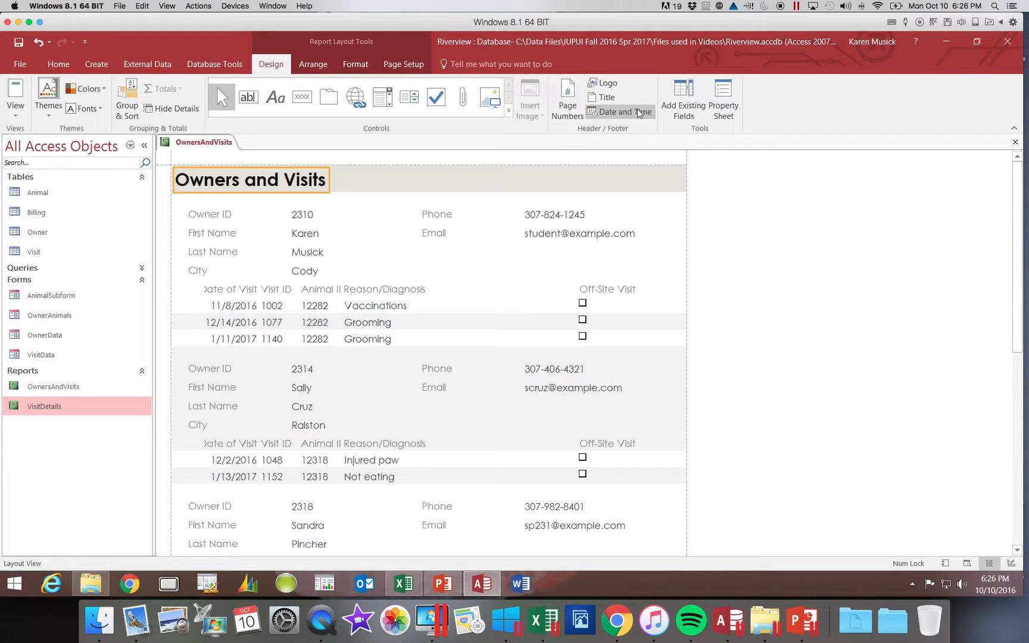
click(609, 83)
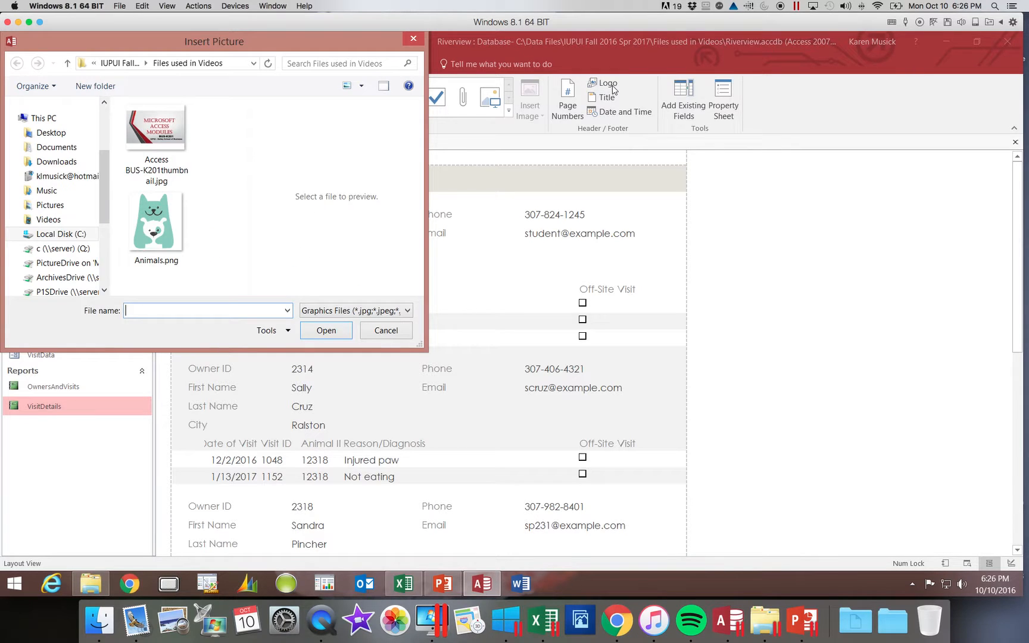
click(164, 217)
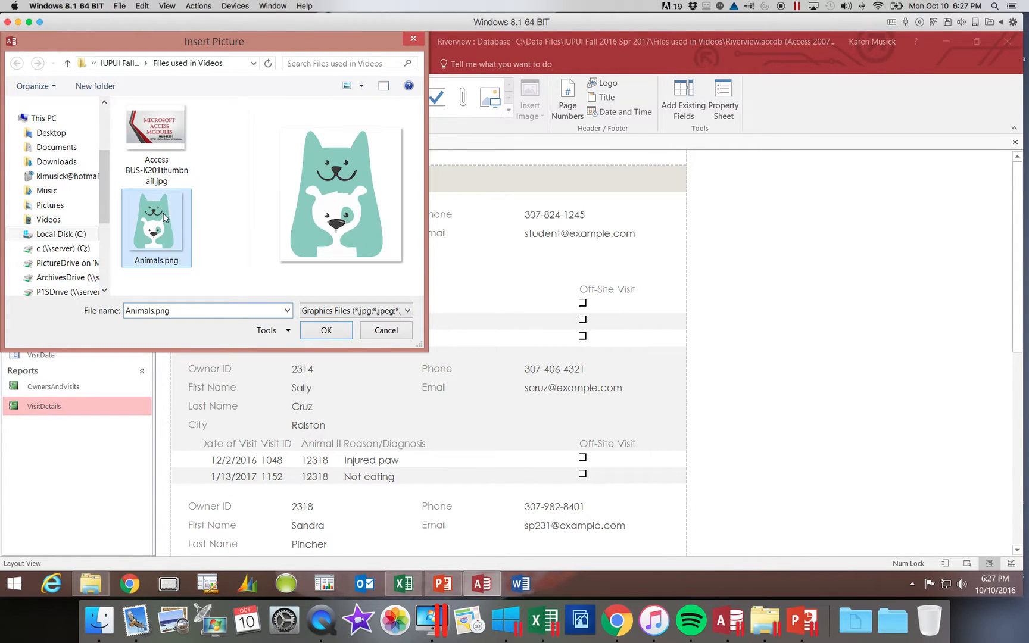
click(328, 334)
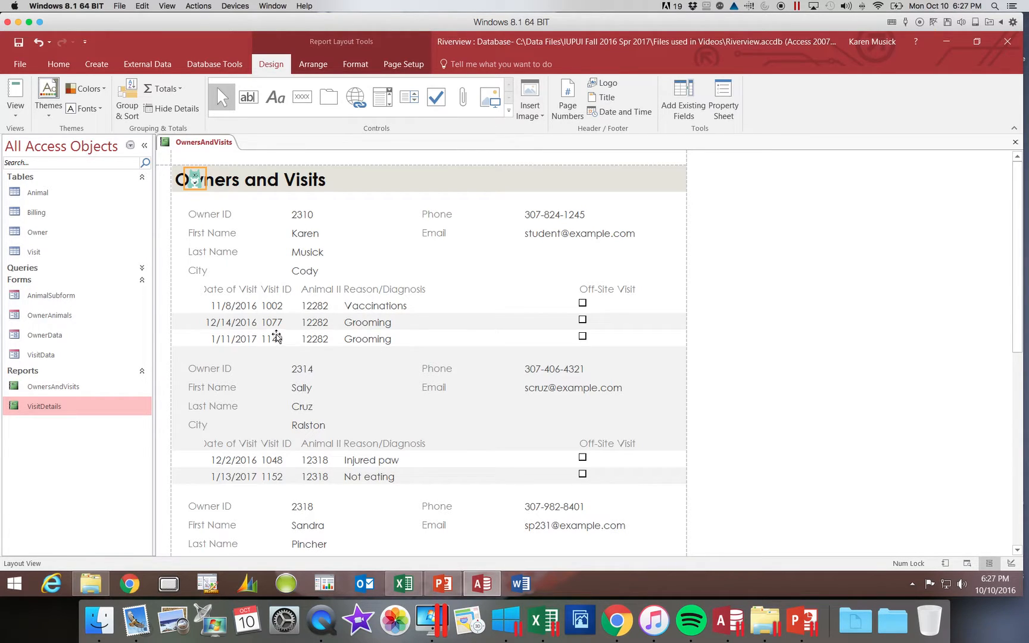
Move the logo just to the right of the title in the report header and enlarge it.
click(194, 178)
drag(194, 178, 360, 180)
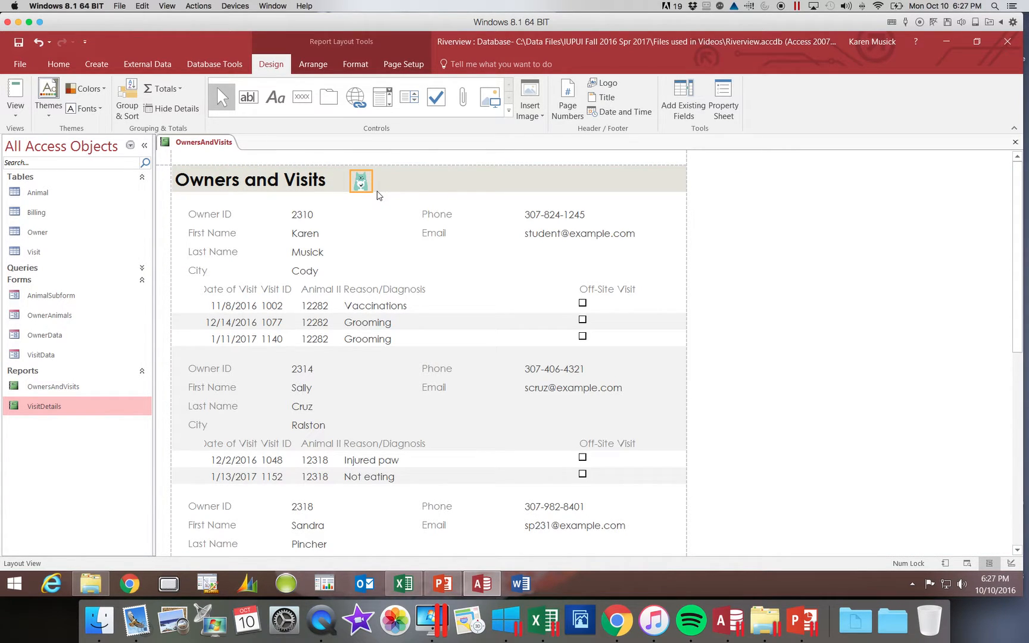
mouse_move(372, 191)
mouse_down()
mouse_move(402, 226)
mouse_move(365, 193)
mouse_up()
click(375, 203)
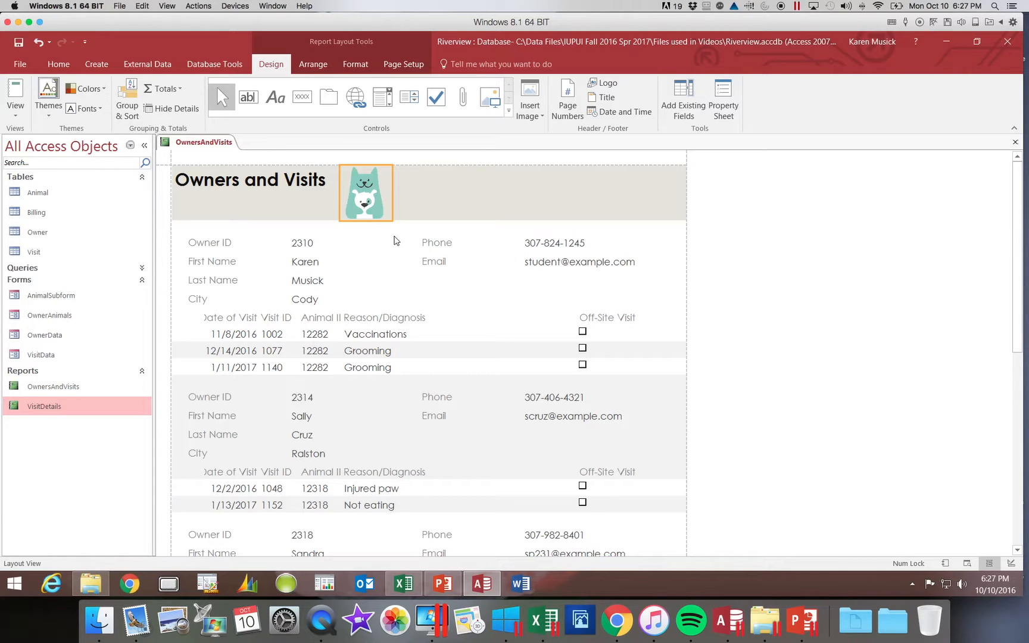
Widen the Date of Visit heading leftward to fit its full label, and slightly widen the date values below it.
scroll(384, 236, down, 1)
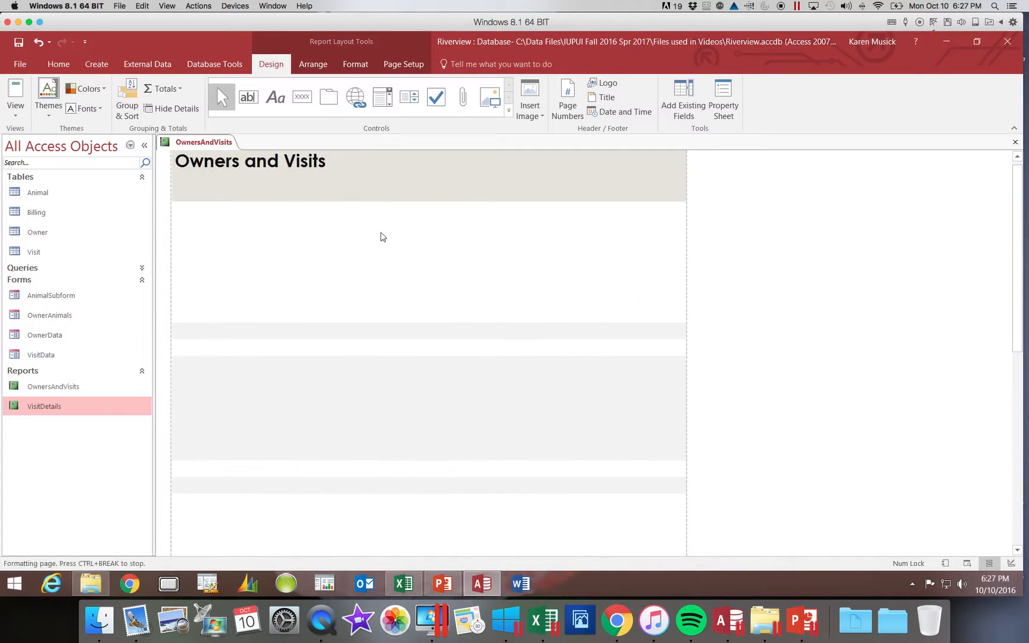
click(235, 273)
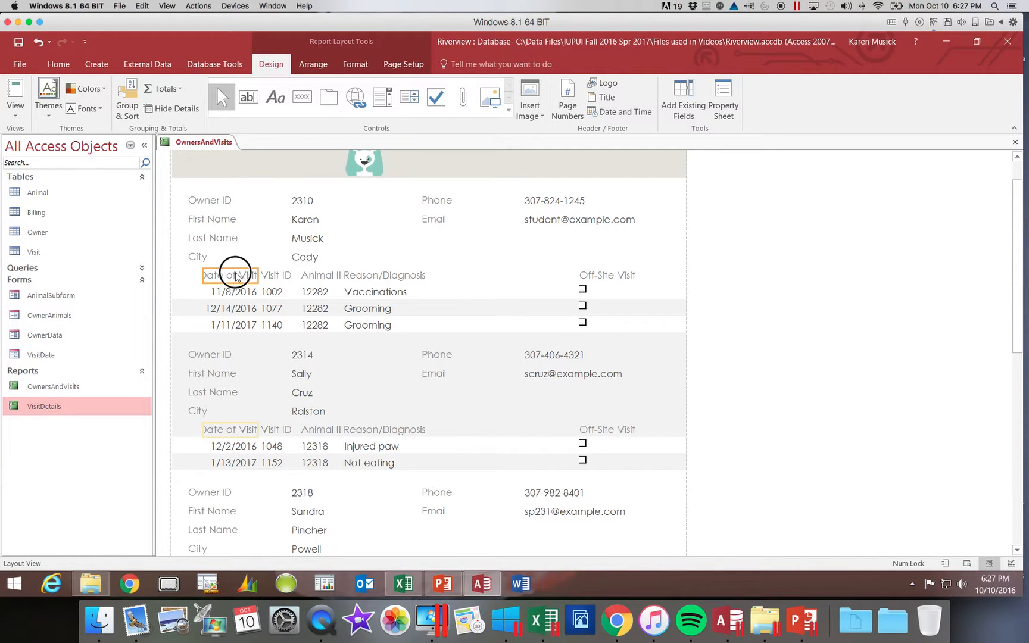
drag(1017, 349, 1015, 319)
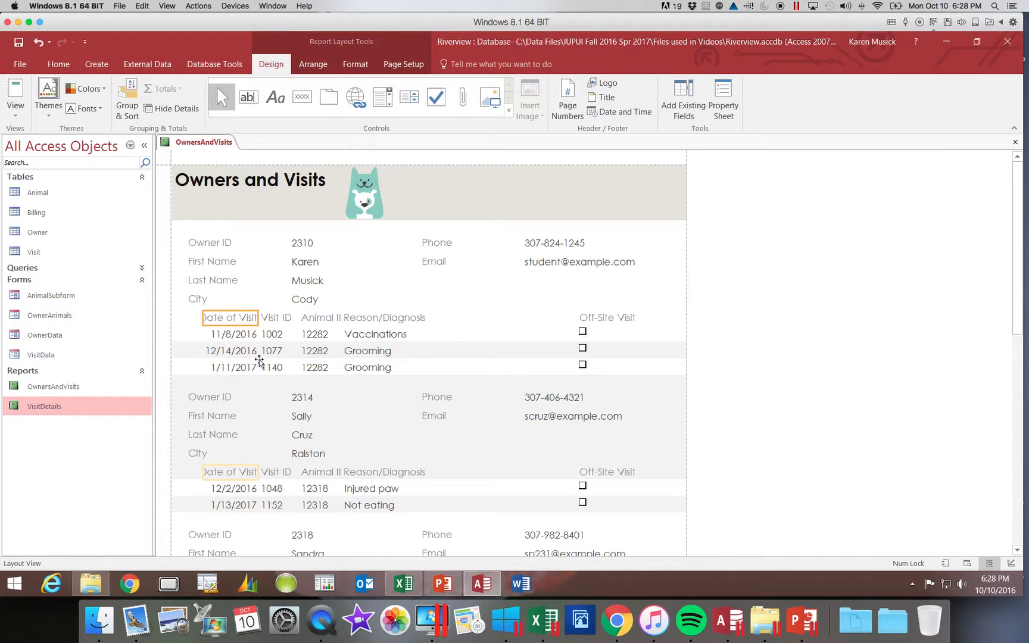
click(199, 321)
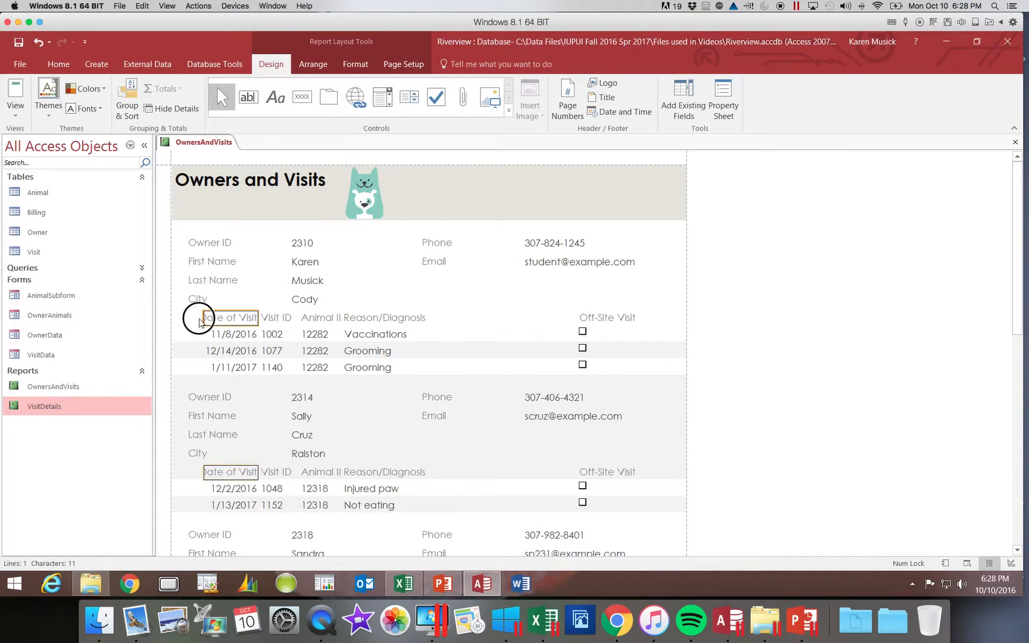
drag(199, 322, 192, 319)
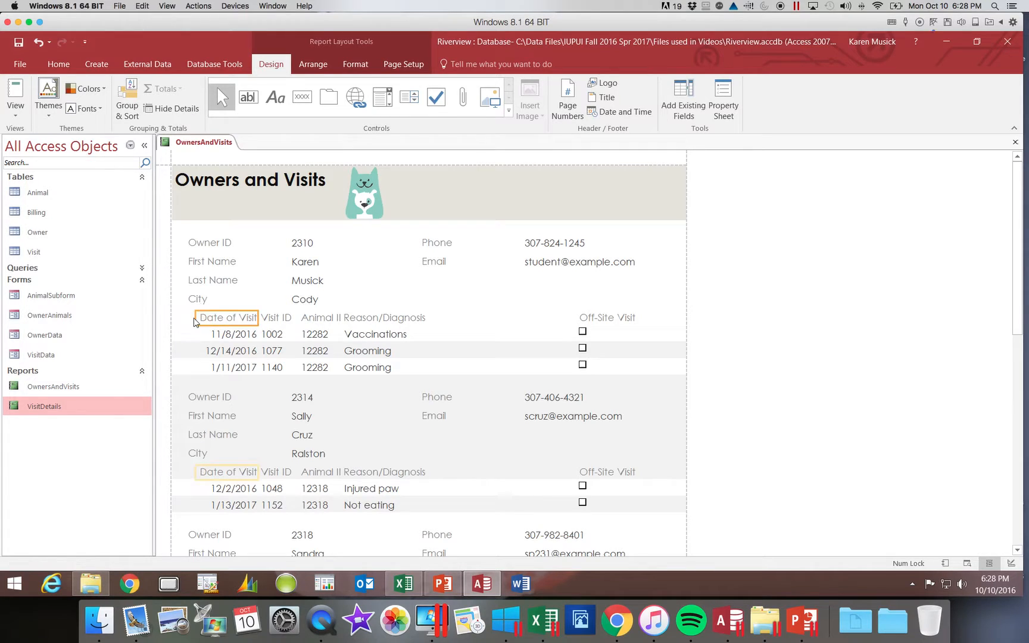
click(214, 350)
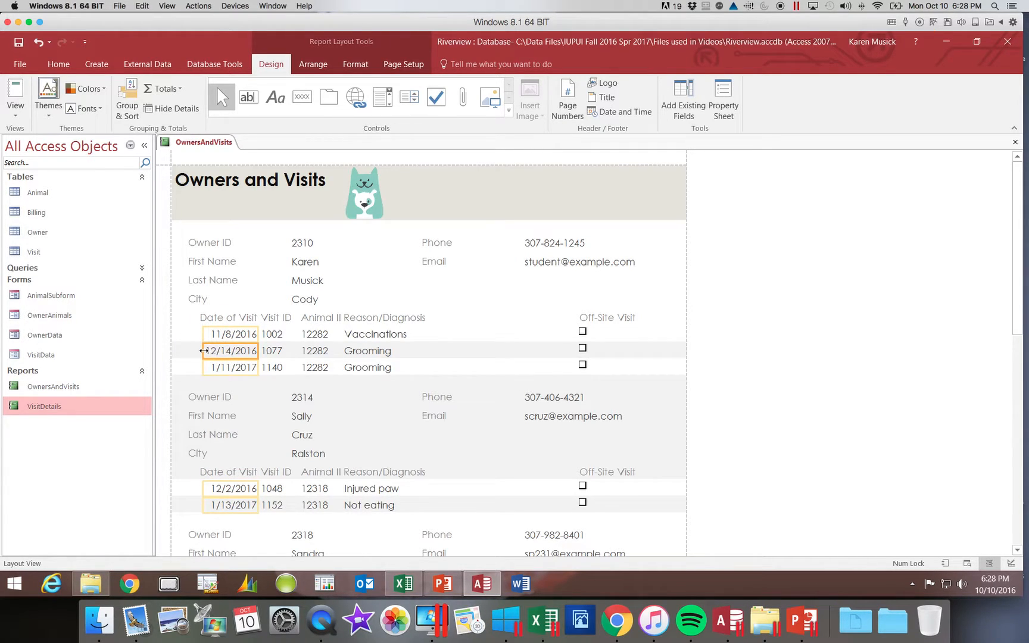
mouse_move(202, 351)
mouse_down()
mouse_move(185, 350)
mouse_move(200, 350)
mouse_up()
click(322, 320)
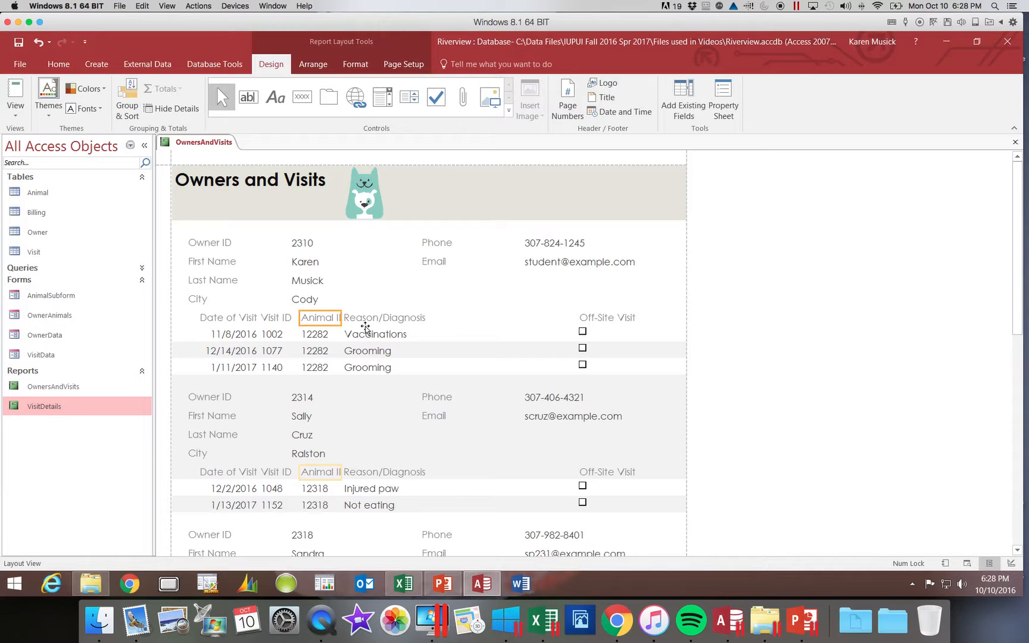
click(390, 322)
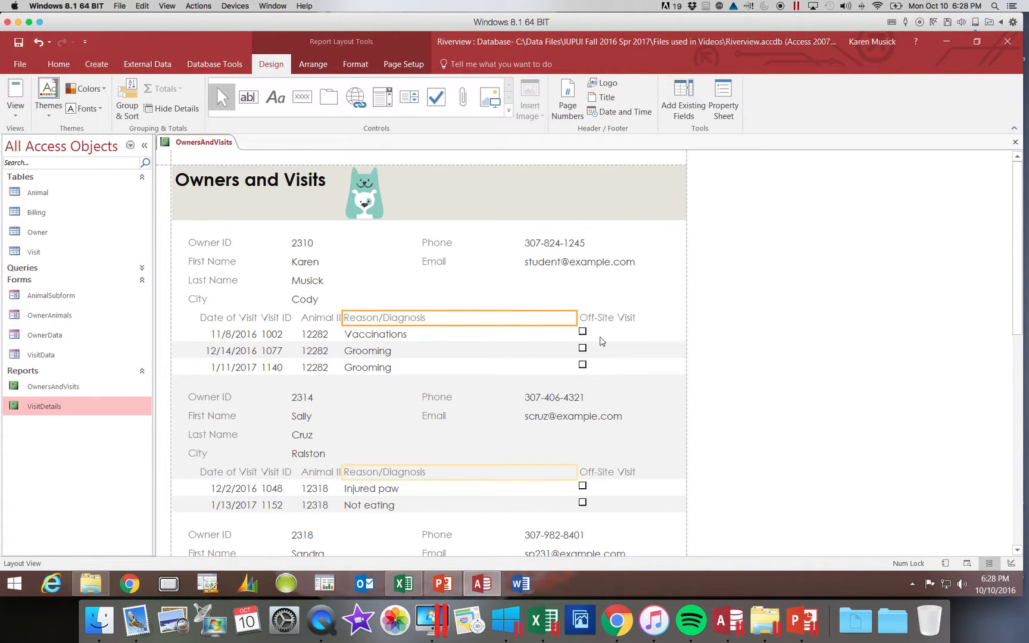
click(601, 318)
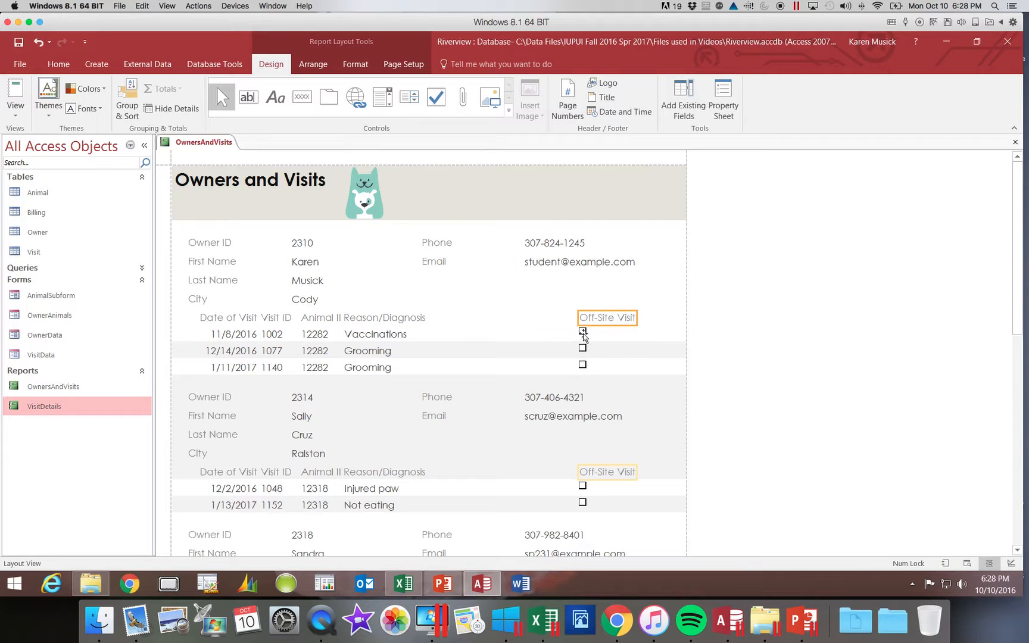
click(320, 318)
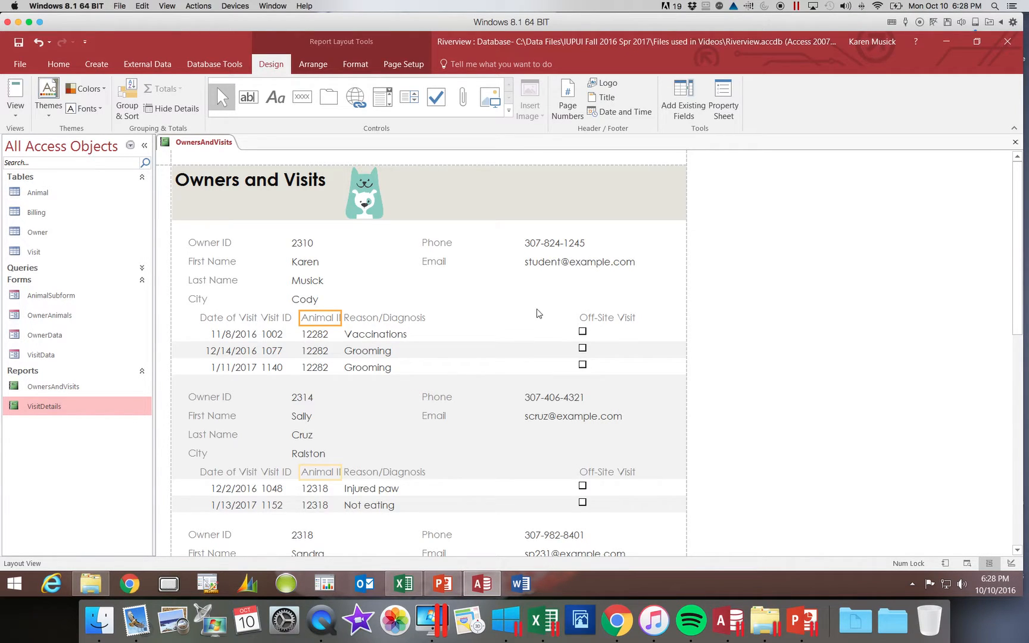
Move the off-site visit heading and its check boxes together to the right, away from the Reason/Diagnosis column.
click(598, 322)
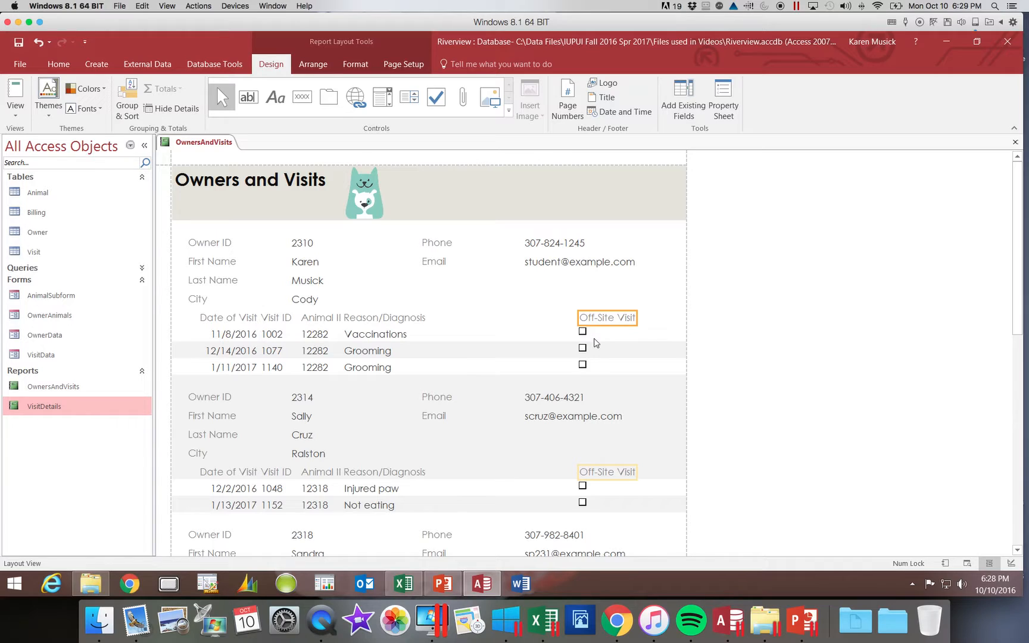
click(583, 332)
key(Right)
key(Right)
key(Right)
key(Right)
key(Right)
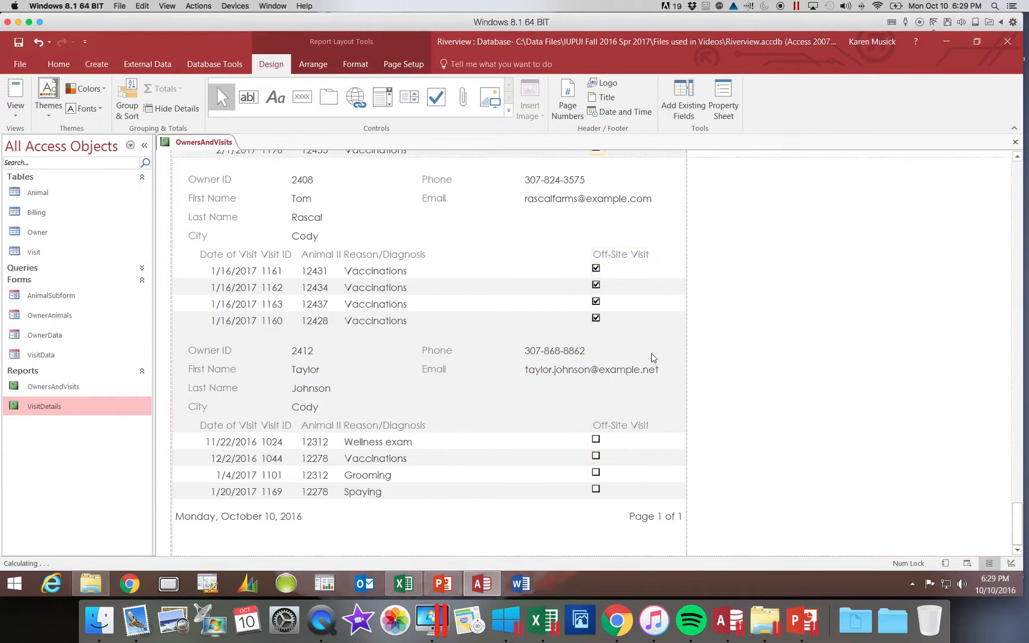
key(Right)
key(Right)
key(Right)
key(Right)
key(Right)
key(Right)
key(Right)
key(Right)
key(Right)
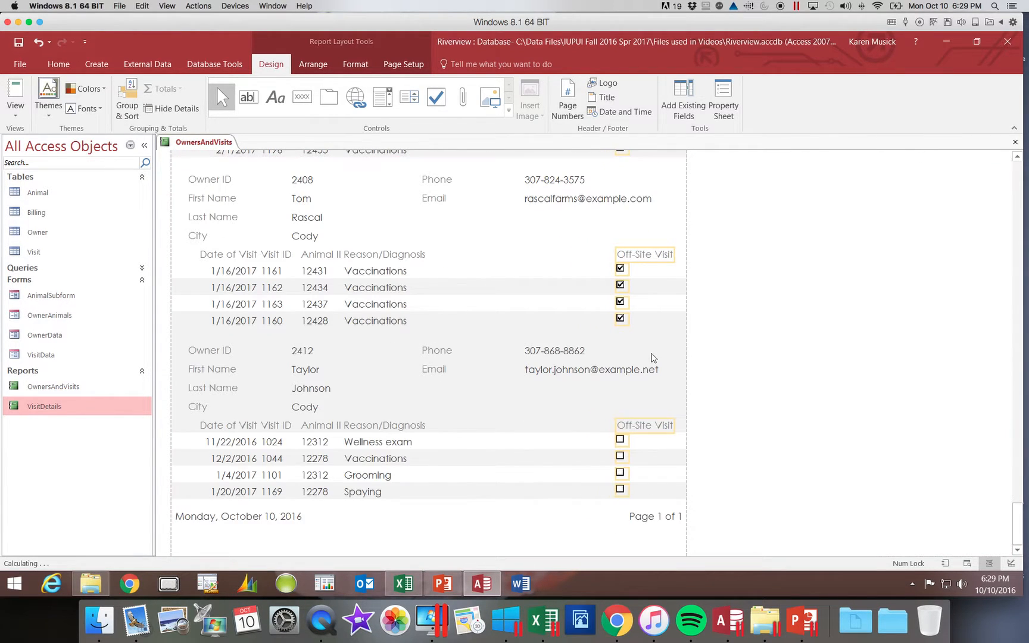
Shift only the off-site visit heading left to center it over the check boxes, and widen it to fit "Off-Site Visit?".
click(421, 262)
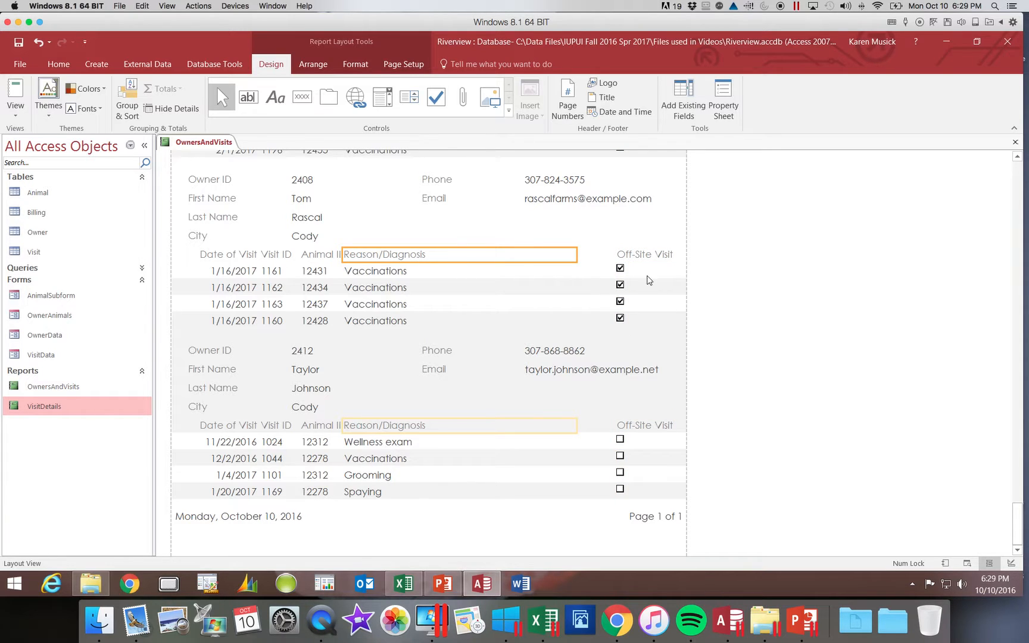
click(648, 256)
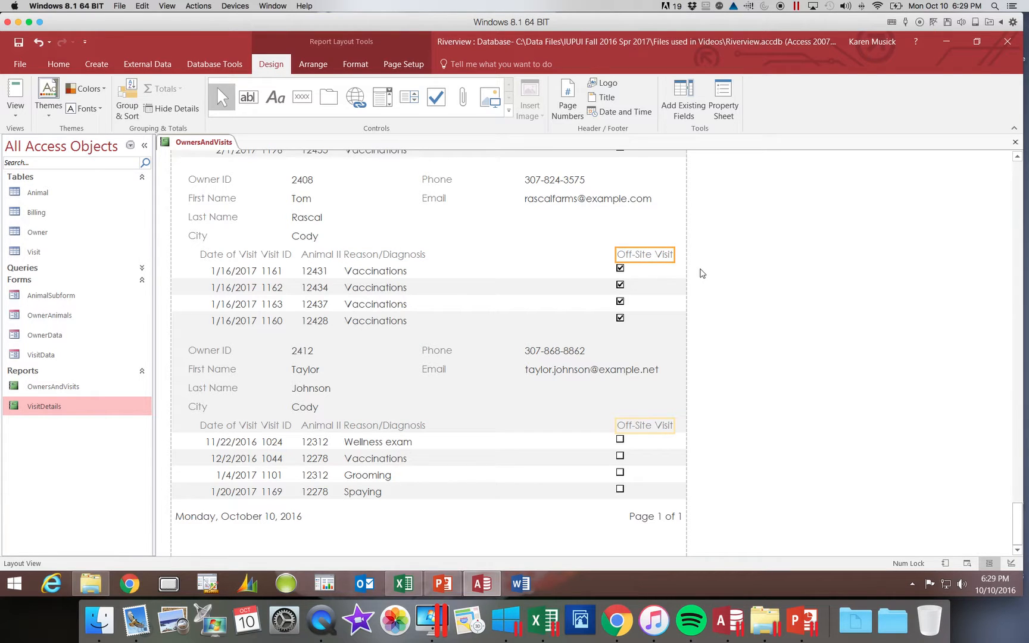
key(Left)
key(Left)
key(Left)
key(Left)
key(Left)
key(Left)
key(Left)
key(Left)
key(Left)
key(Left)
key(Left)
key(Left)
key(Left)
key(Left)
key(Left)
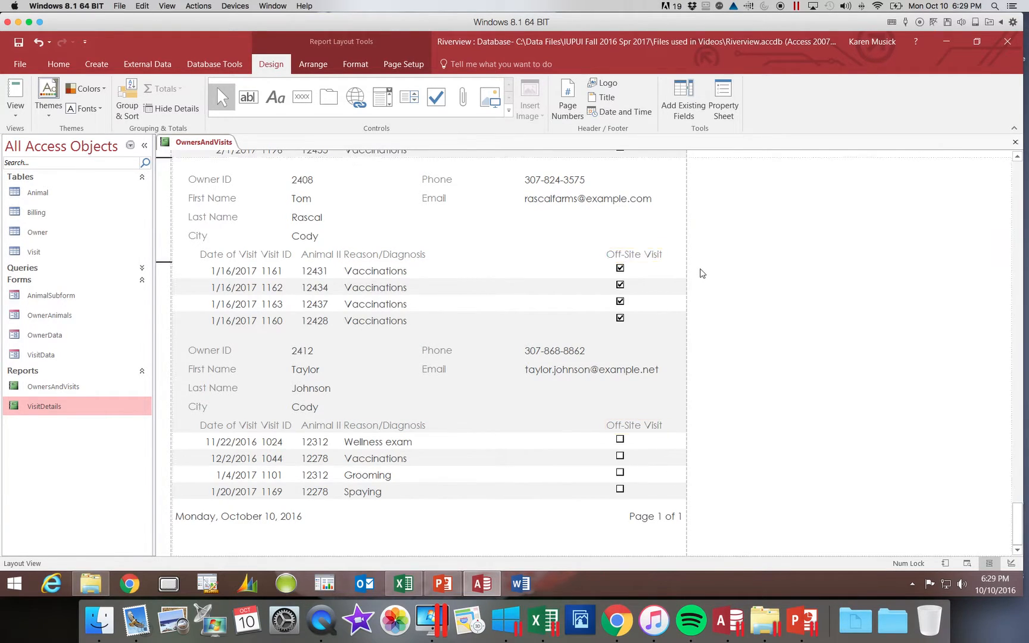
key(Left)
key(Left)
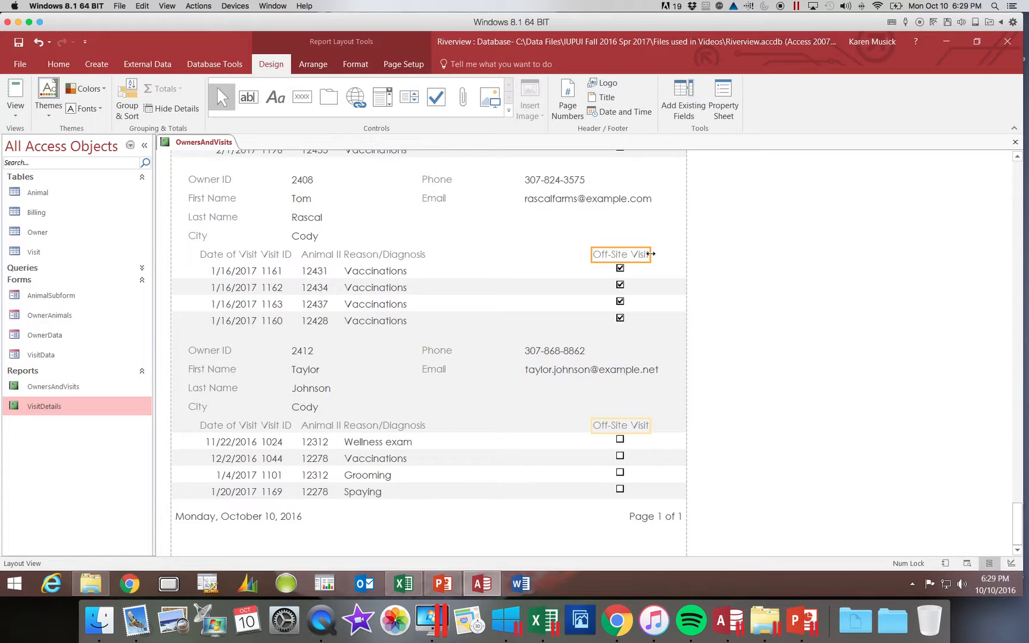
drag(650, 253, 659, 256)
Narrow the Reason/Diagnosis heading and values together and move them right to free space beside the Animal ID column.
click(424, 256)
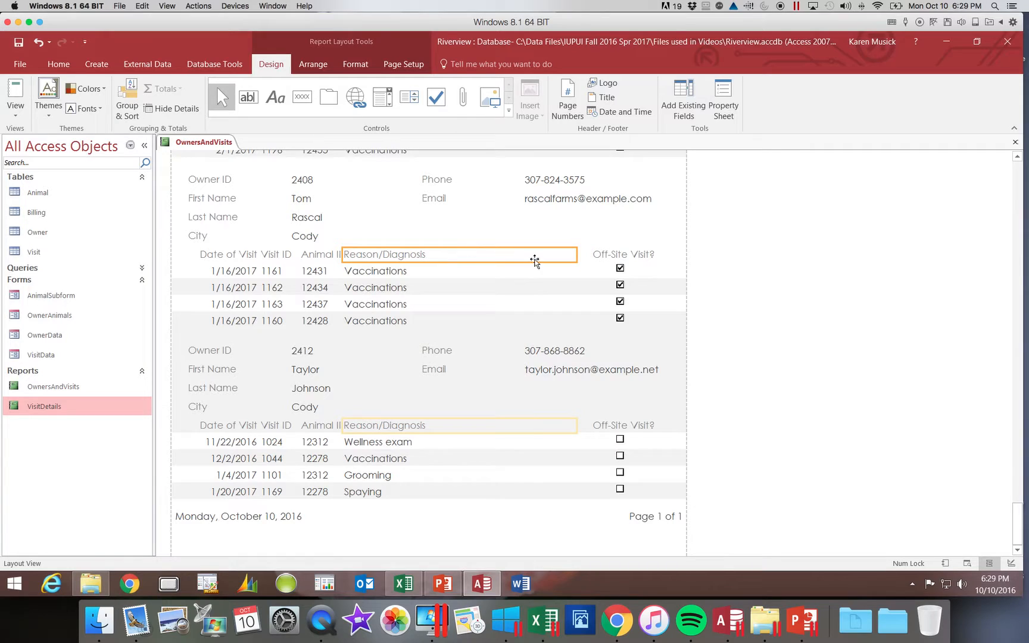
shift+click(488, 275)
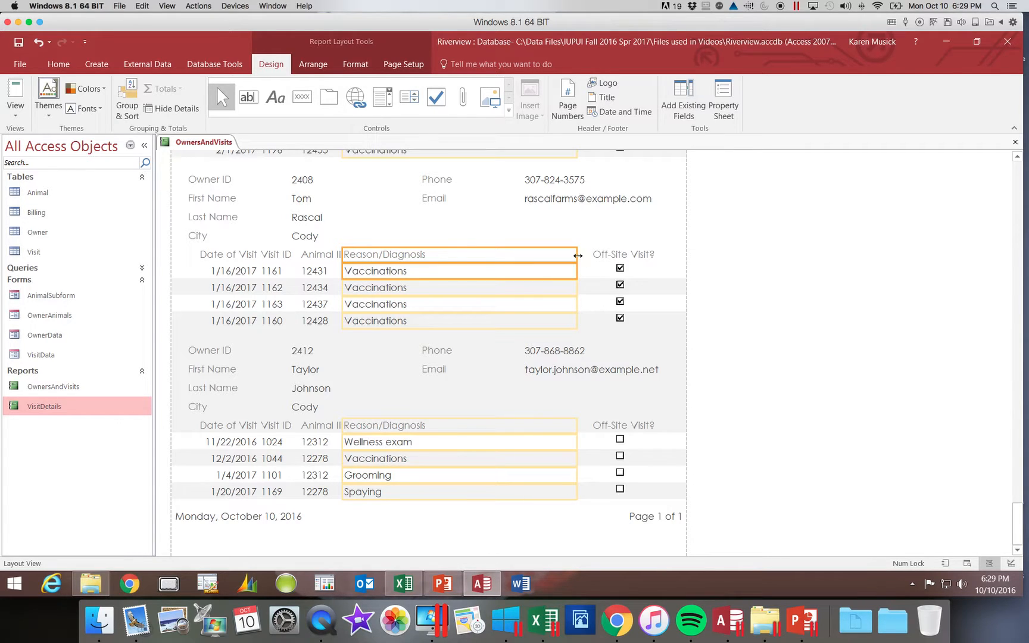
drag(578, 255, 567, 258)
click(423, 255)
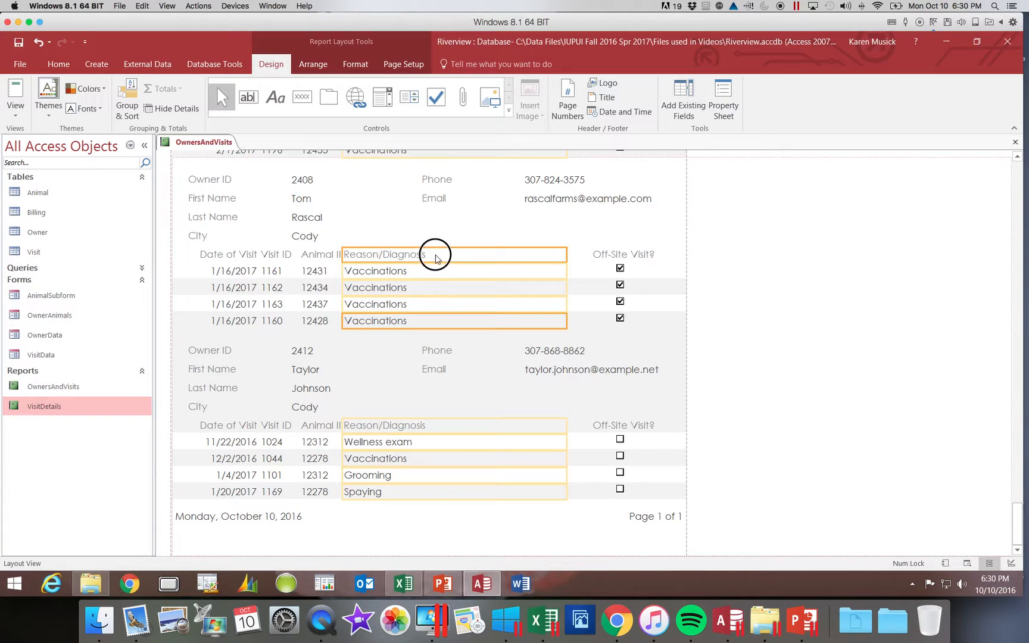
drag(435, 258, 446, 255)
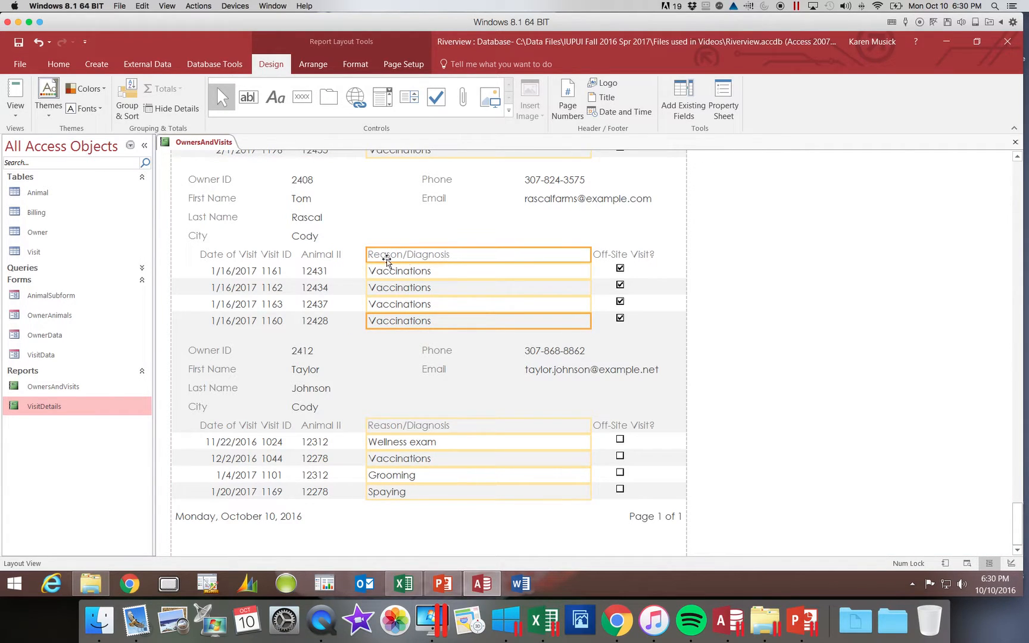
Widen the Animal ID heading to the right to fit its full label.
click(341, 261)
click(332, 271)
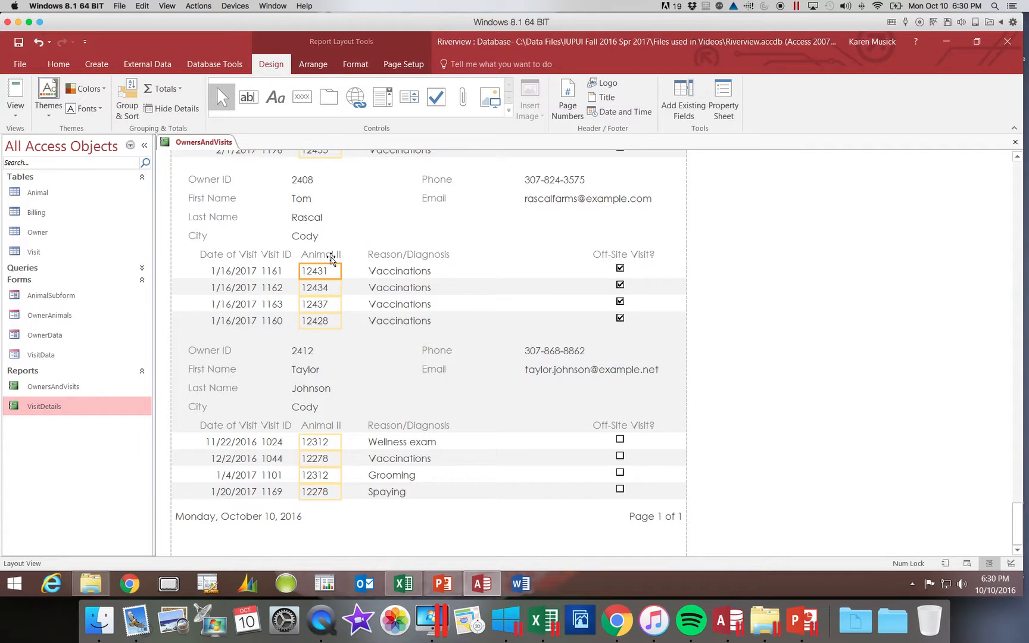
click(328, 255)
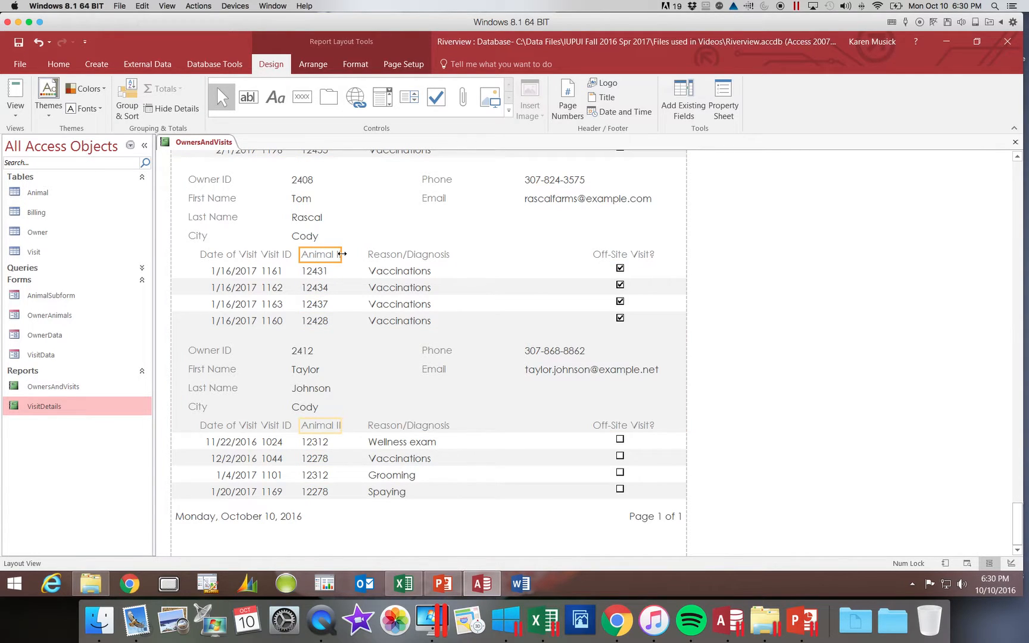
drag(342, 253, 350, 257)
drag(1019, 518, 955, 232)
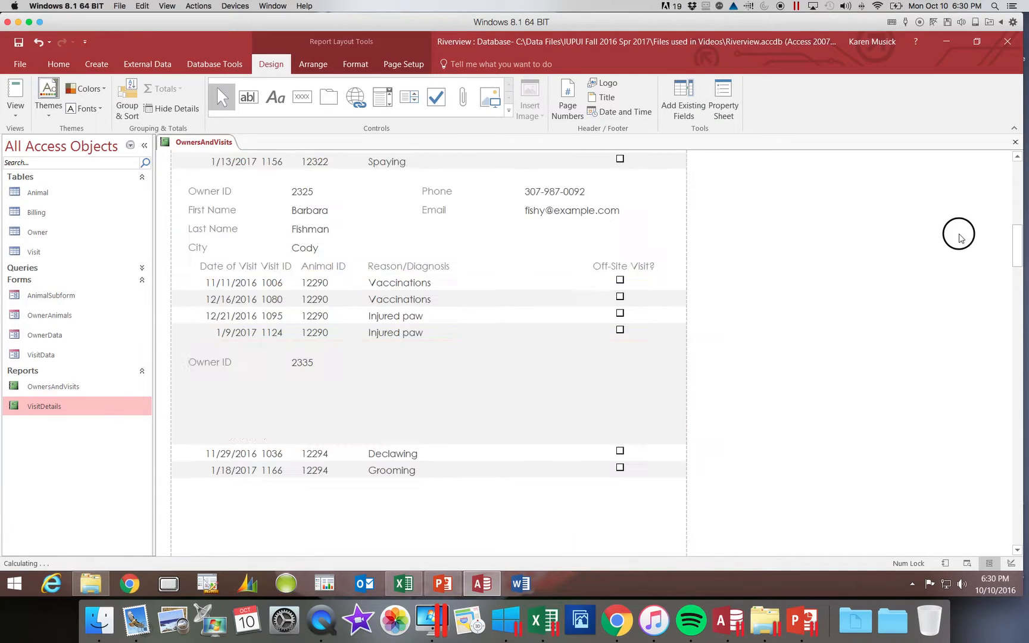
Save the report's layout changes and switch the report to Design View.
drag(1018, 248, 1004, 160)
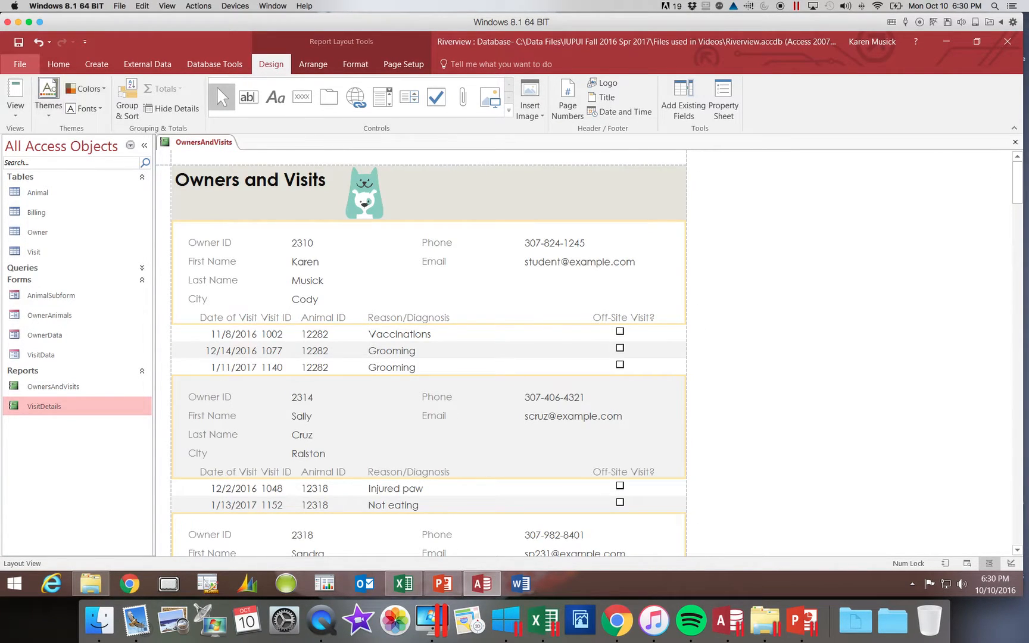
click(19, 44)
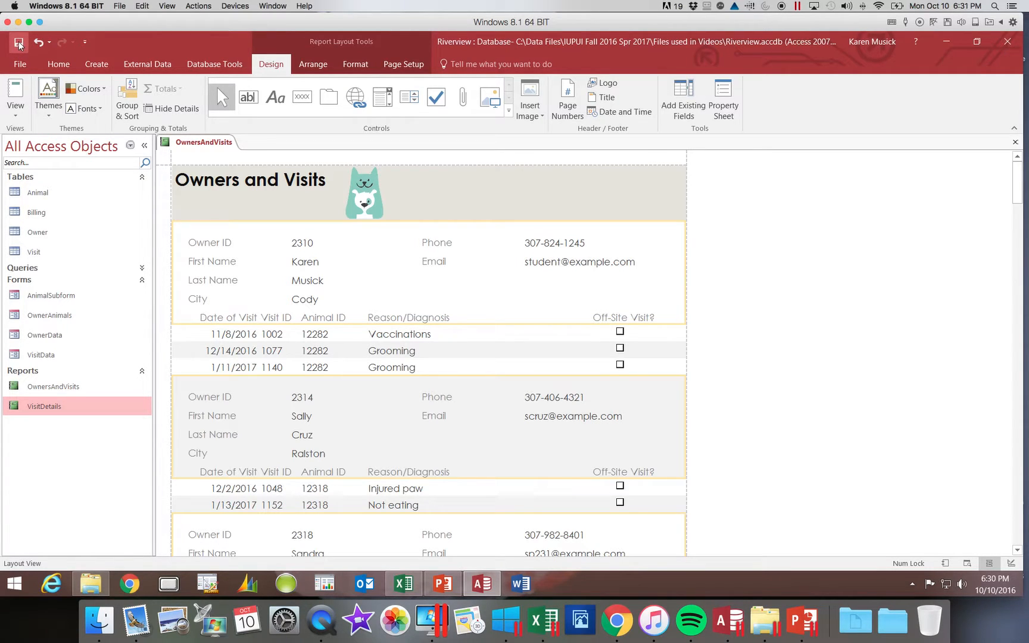
click(18, 115)
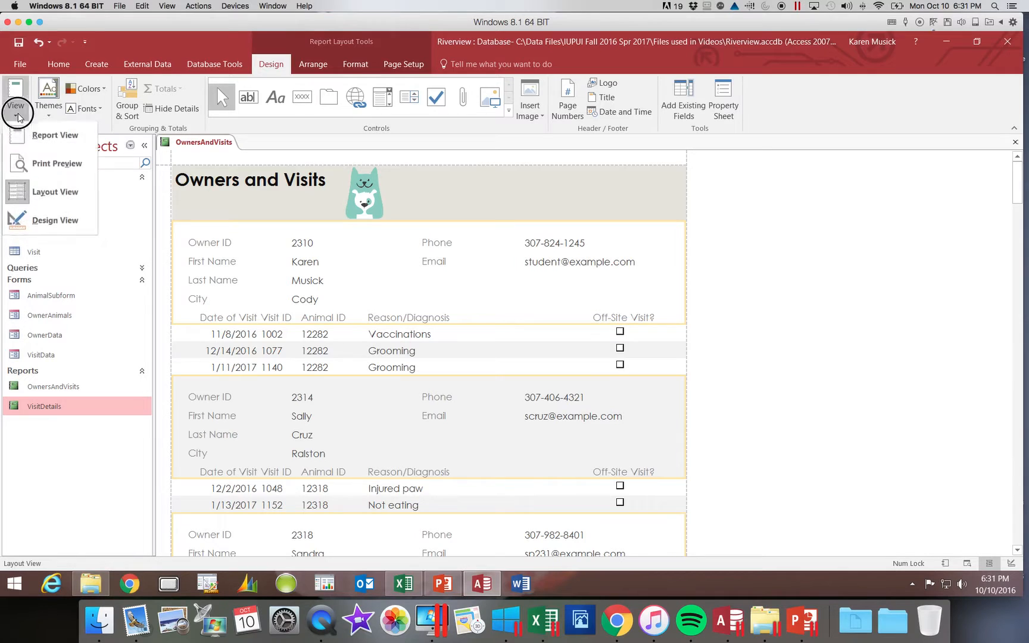
click(36, 223)
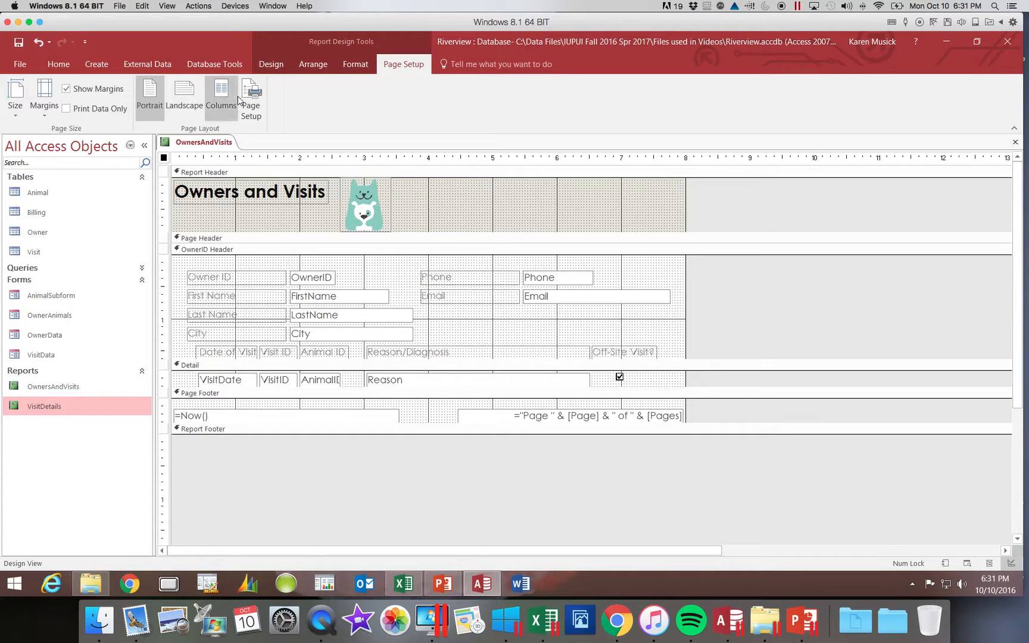
Add a label about 3 inches wide in the report header beside the logo, reading "Prepared by" followed by the preparer's full name.
click(284, 67)
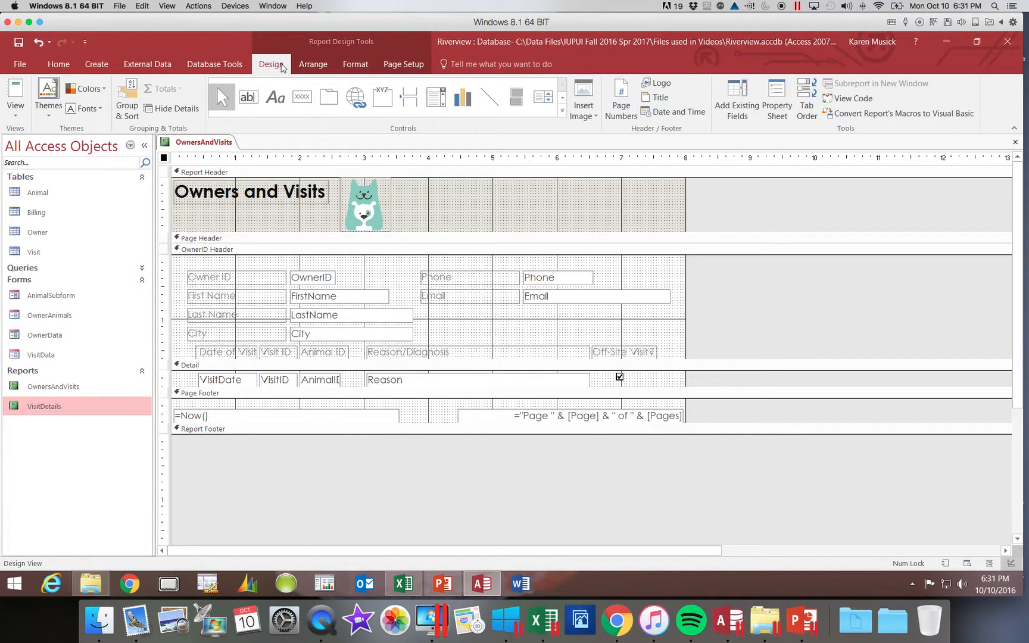
click(273, 97)
drag(460, 186, 649, 223)
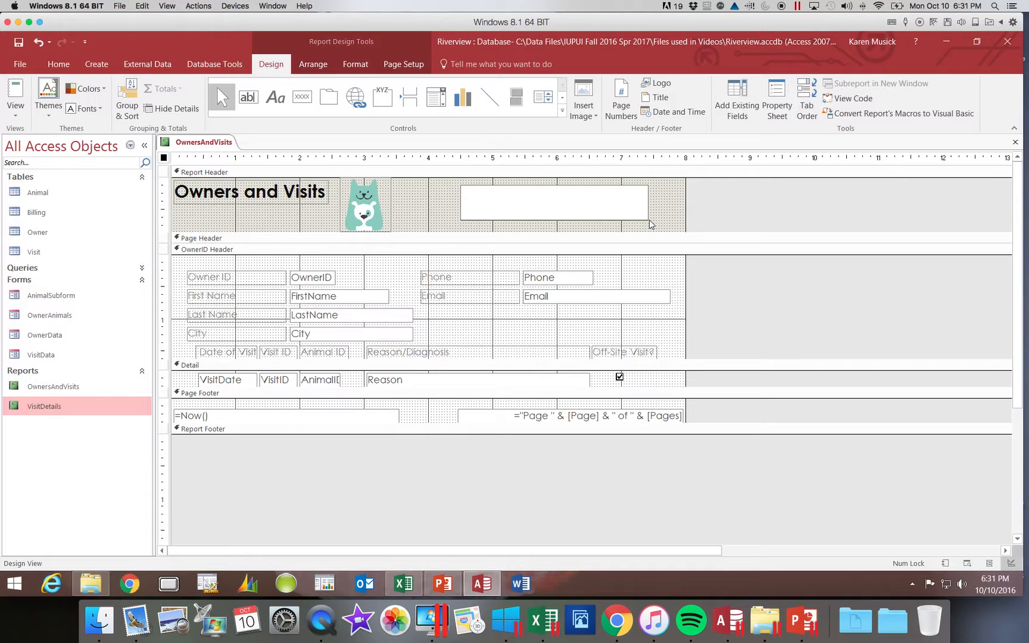
text(Prepared by Karen Musick)
key(Return)
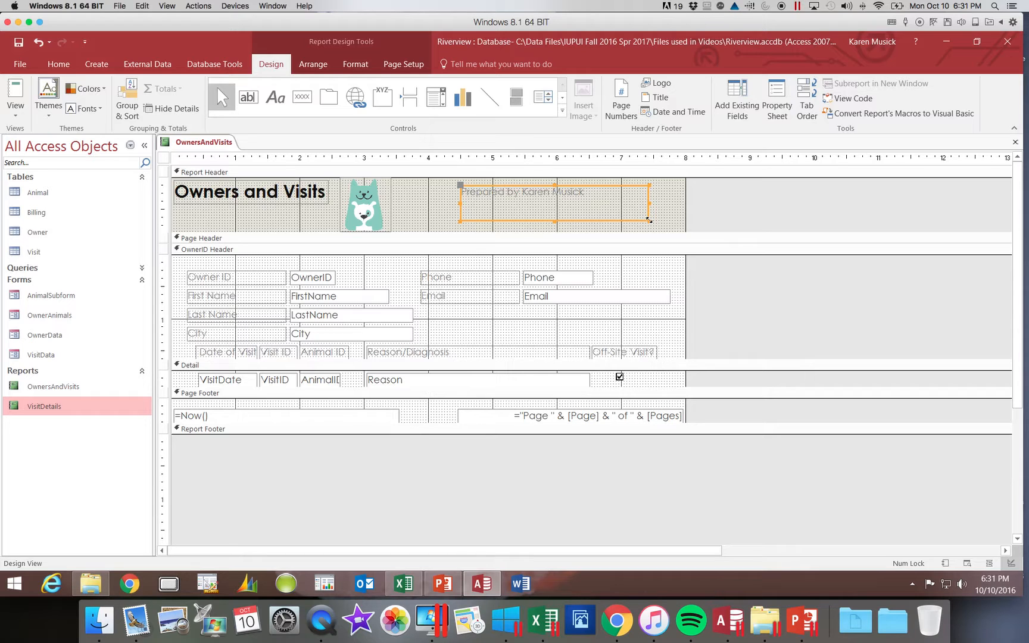
click(431, 188)
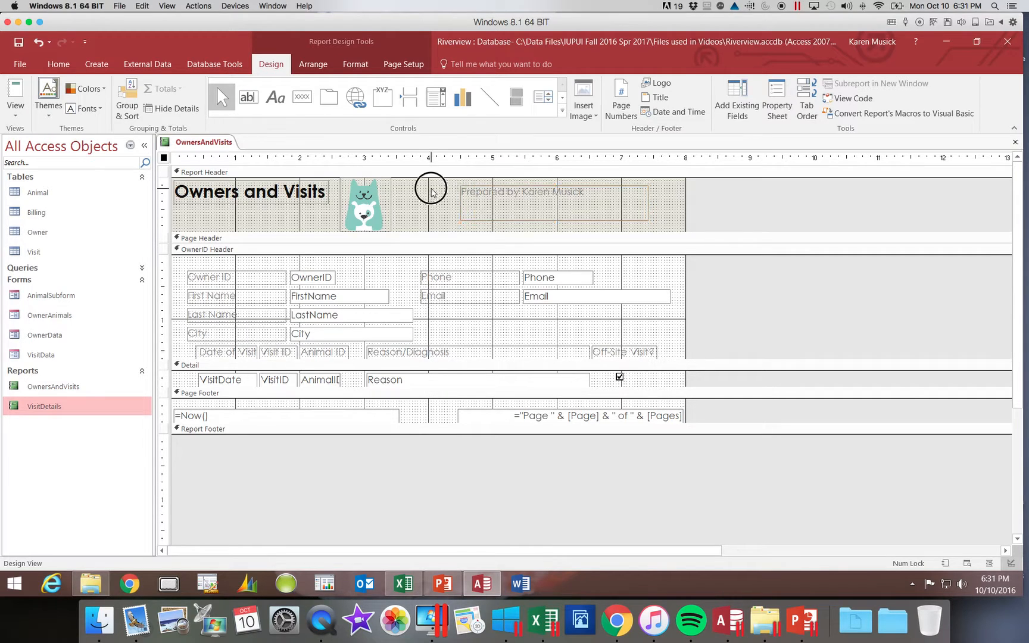
Set the font size of the "Prepared by" label in the report header to 20.
click(482, 206)
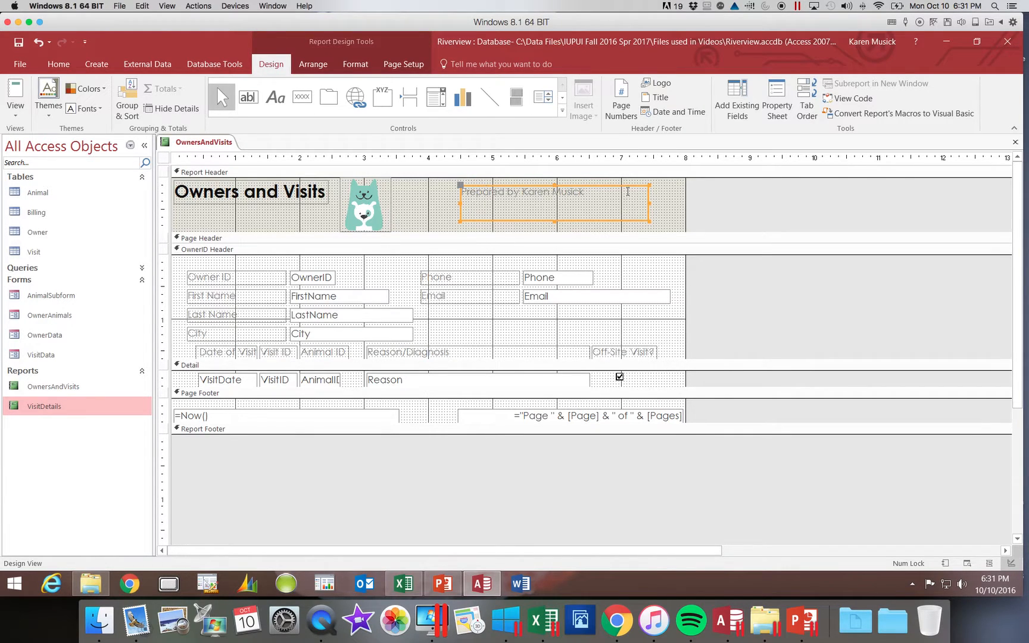
click(360, 69)
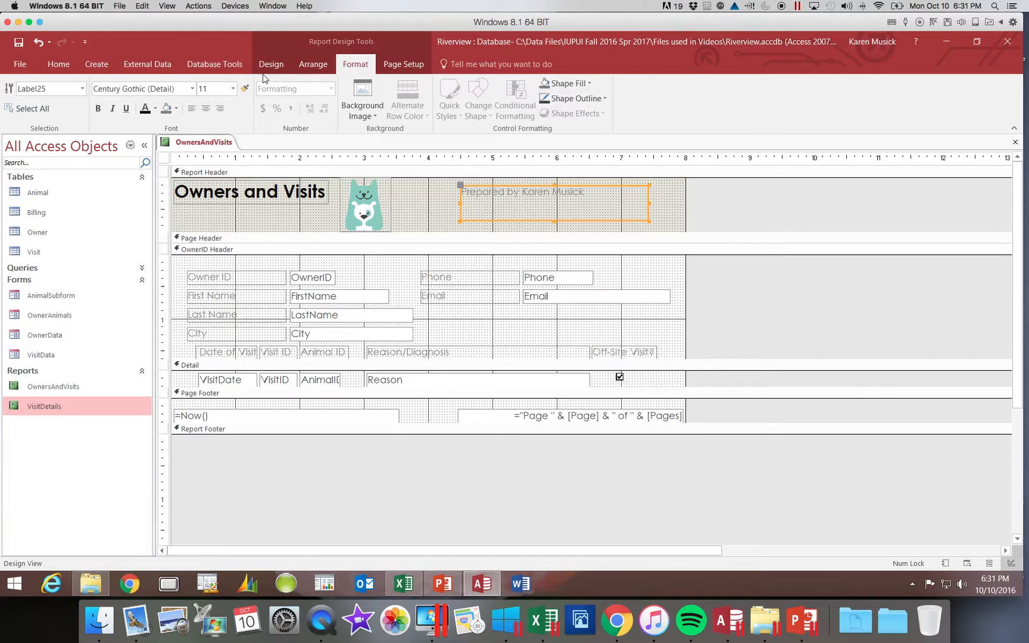
click(233, 89)
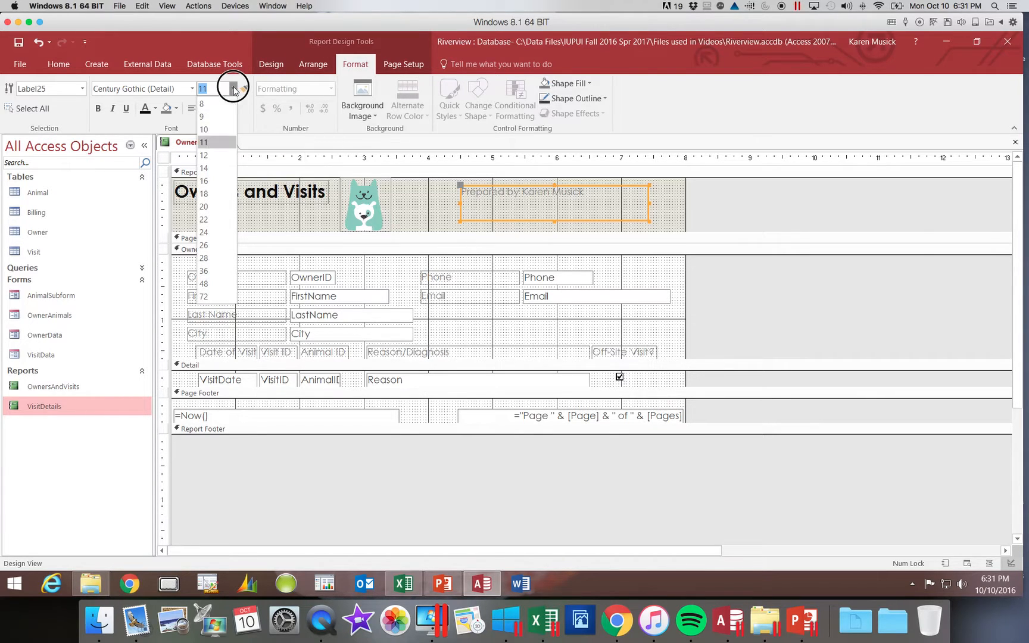
click(214, 206)
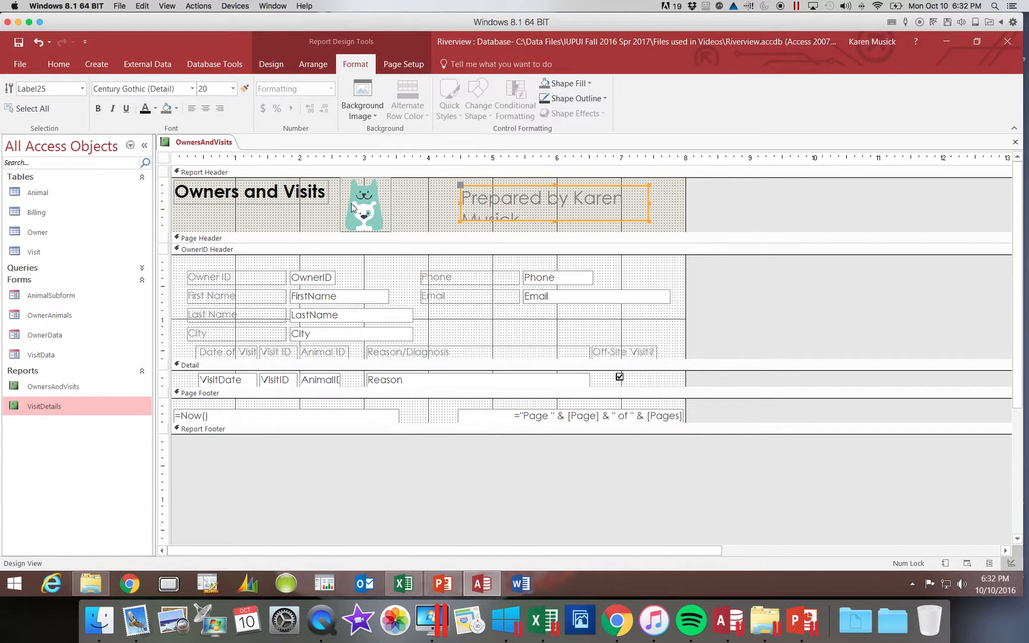
Widen the "Prepared by" label on both sides so it spans from the 4-inch mark to the report's 8-inch edge.
click(650, 204)
click(647, 207)
click(648, 204)
drag(648, 206, 684, 206)
drag(460, 203, 428, 201)
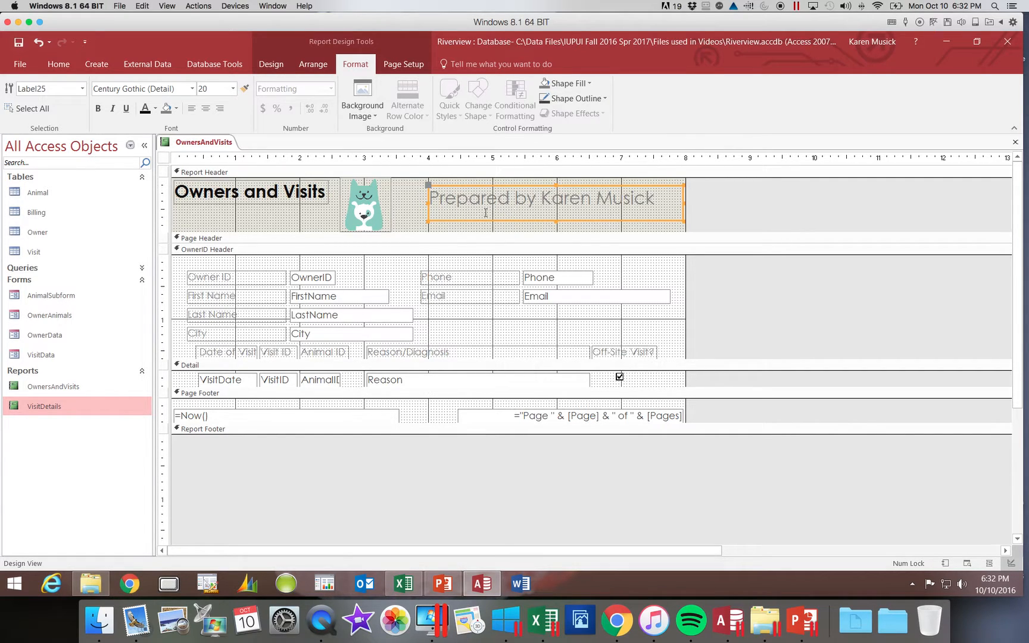
Make the "Prepared by" label bold with the dark red theme font color, and save the report.
click(99, 110)
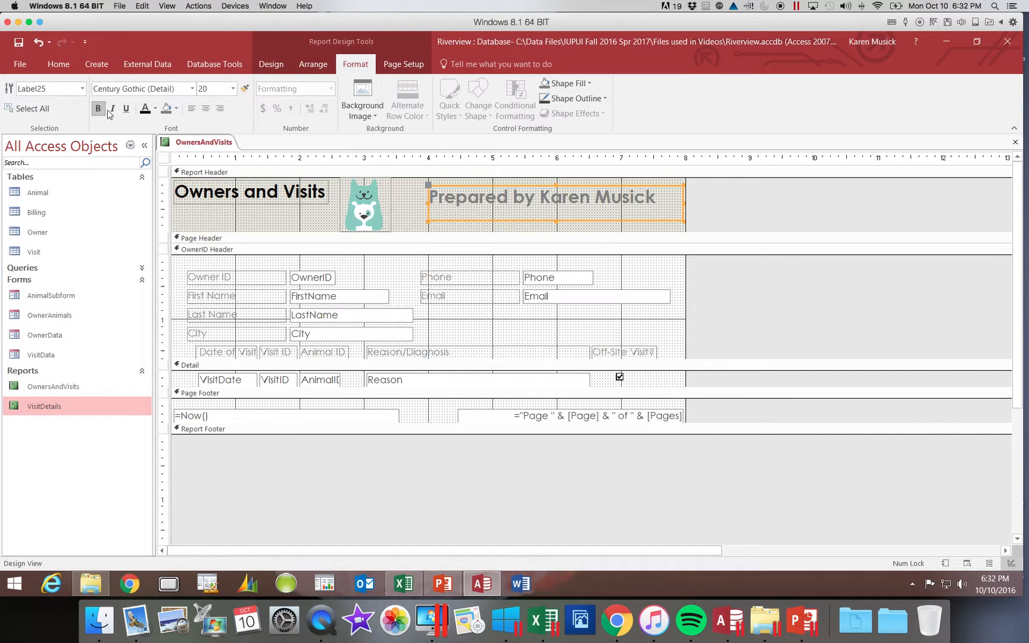
click(156, 110)
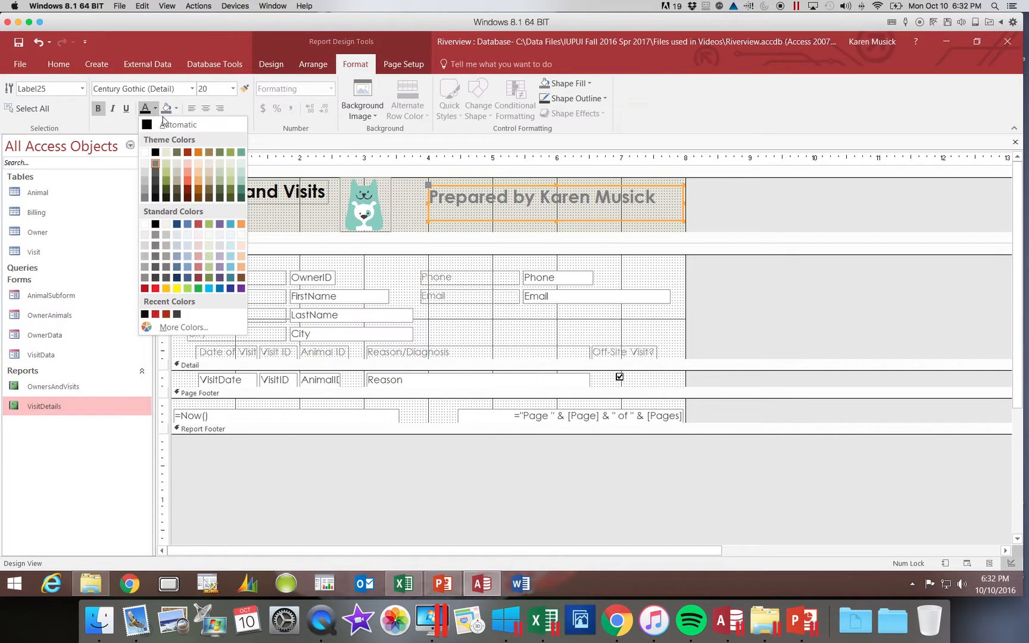
click(187, 153)
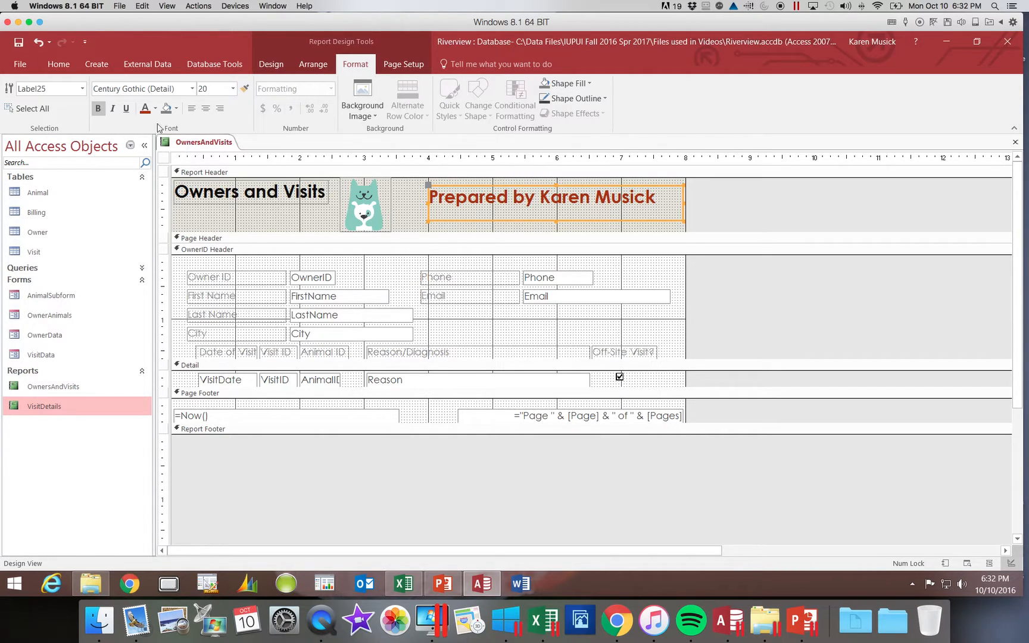
click(19, 48)
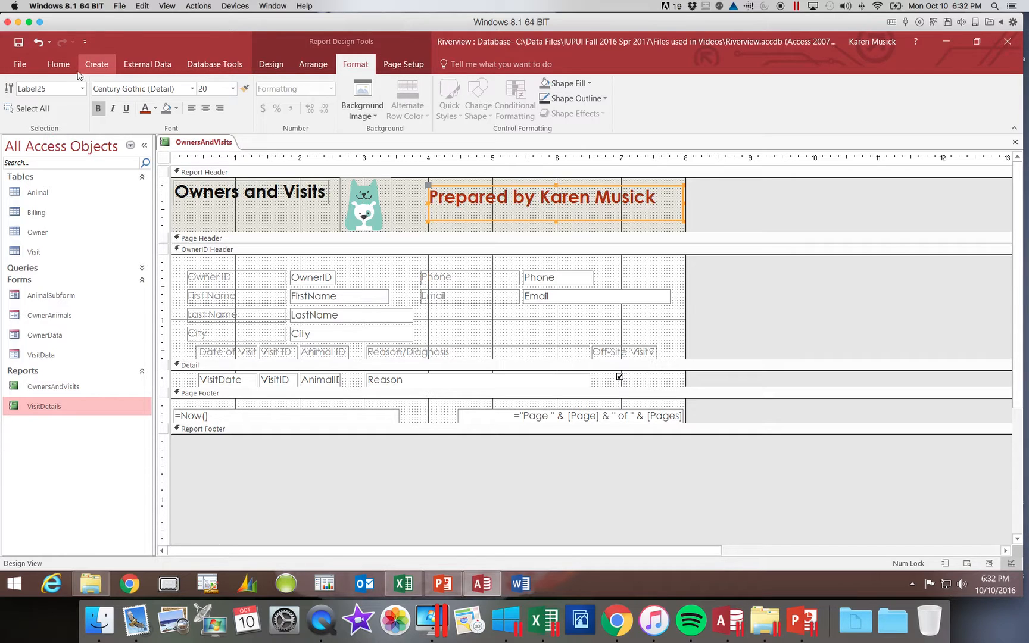
Examine every page of the report in Print Preview to check its printed layout, and close the preview.
click(59, 65)
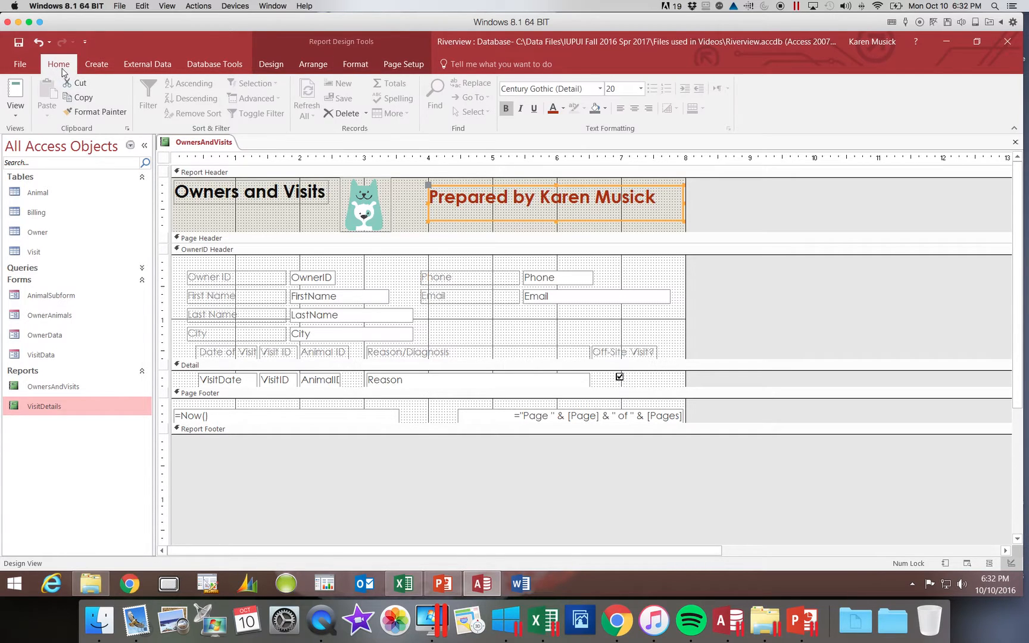
click(16, 116)
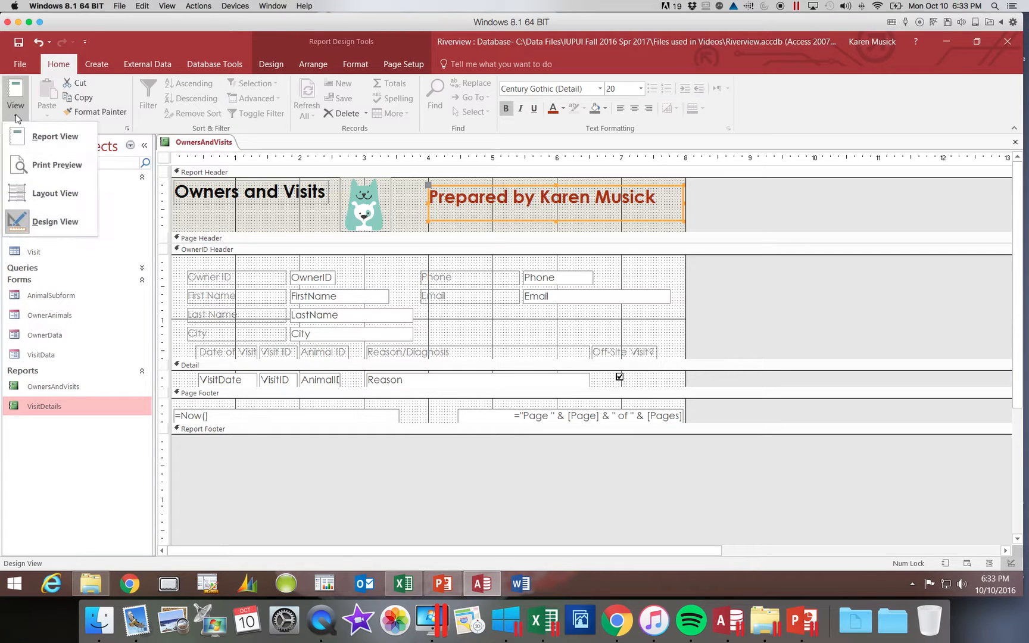
click(31, 167)
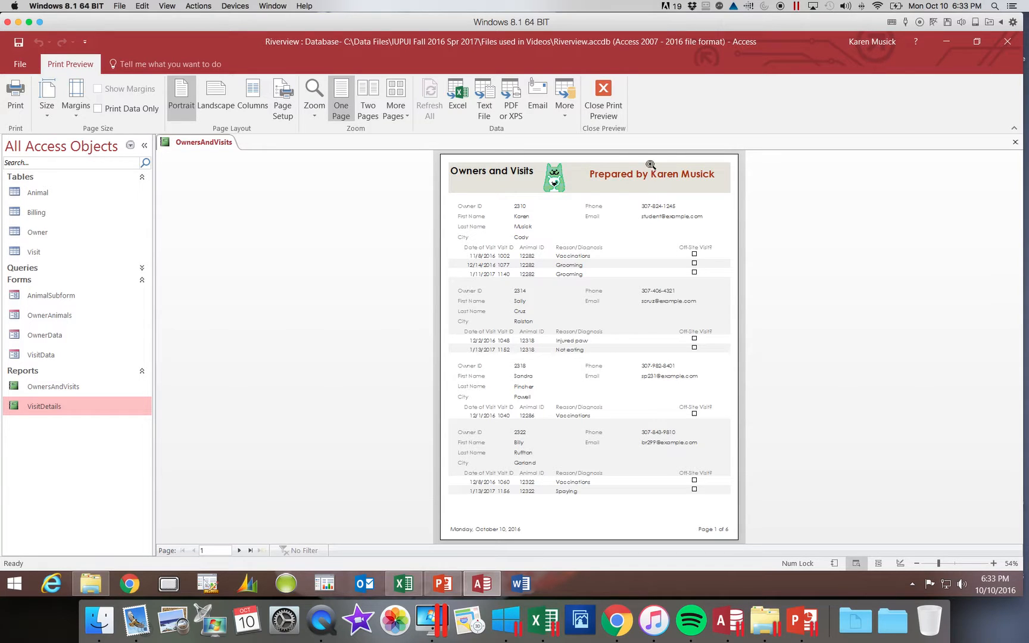
click(239, 550)
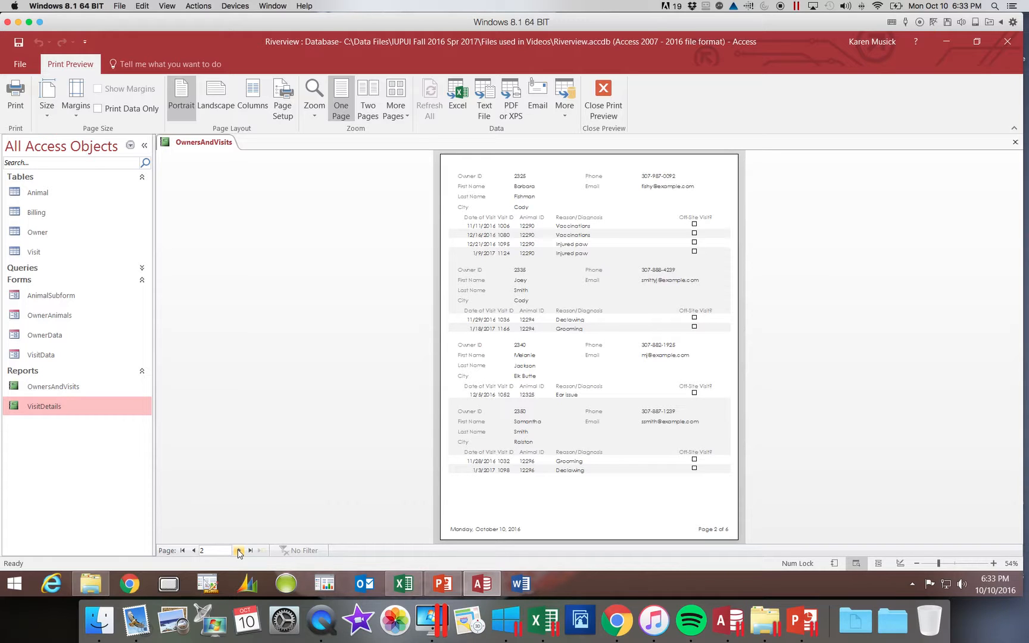
click(238, 551)
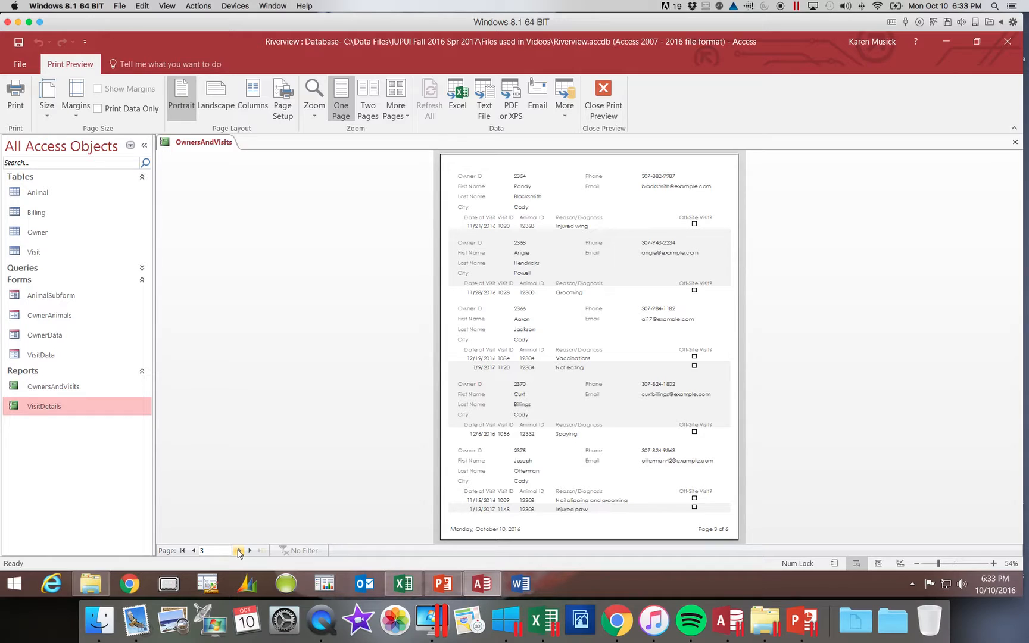
click(239, 552)
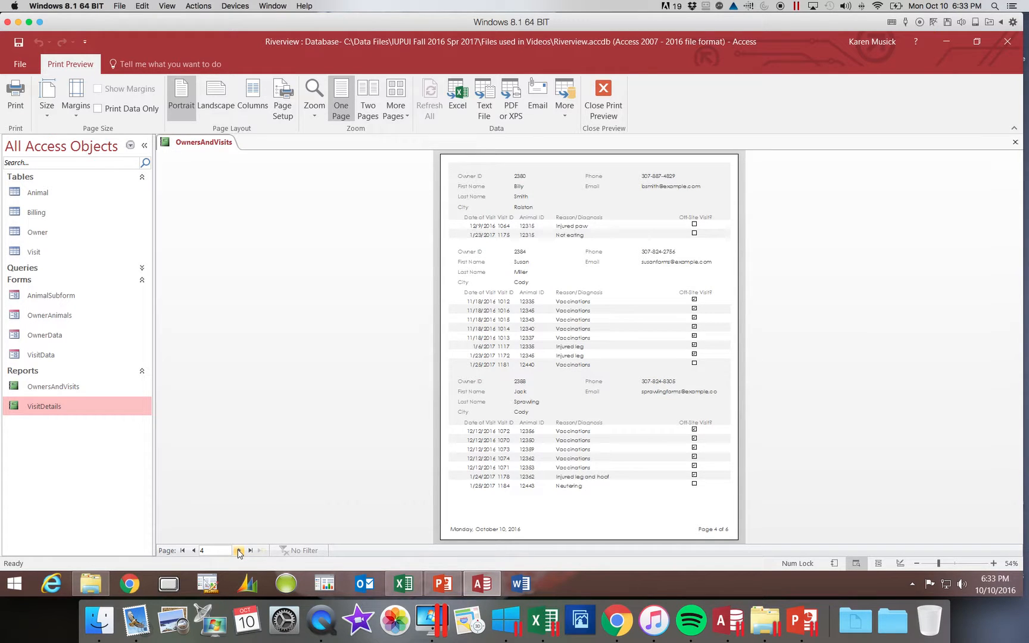
click(239, 552)
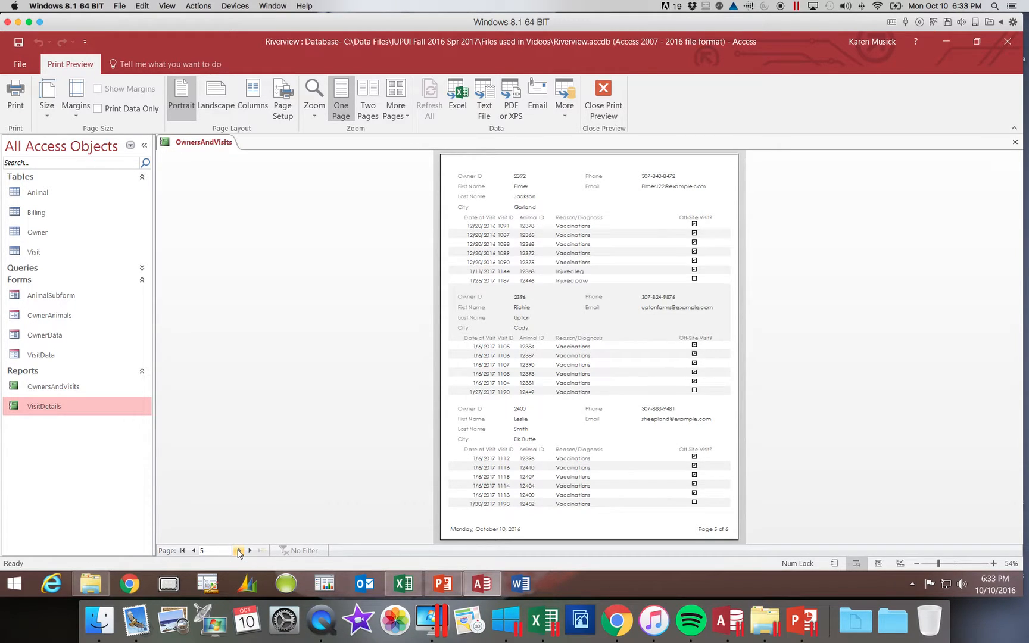
click(239, 551)
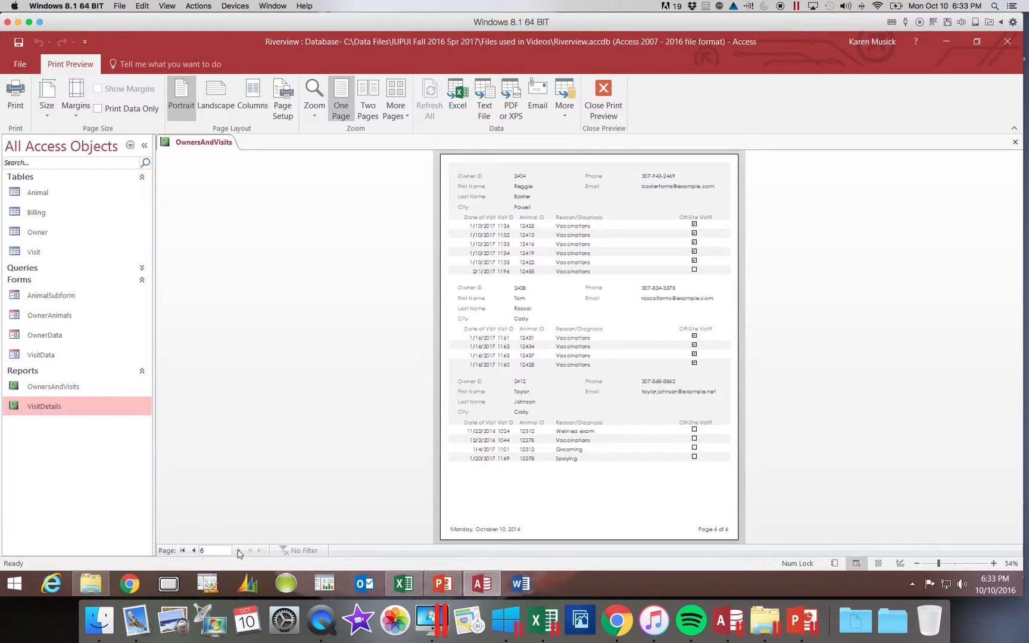
click(239, 552)
click(604, 99)
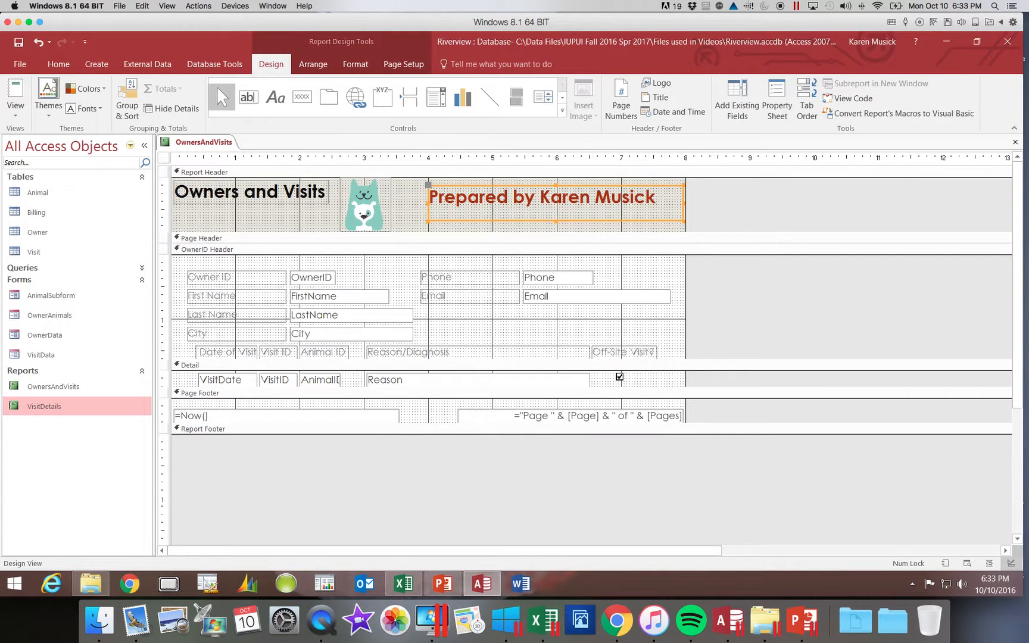
Switch the report to Layout View and look over the finished header and records.
click(16, 114)
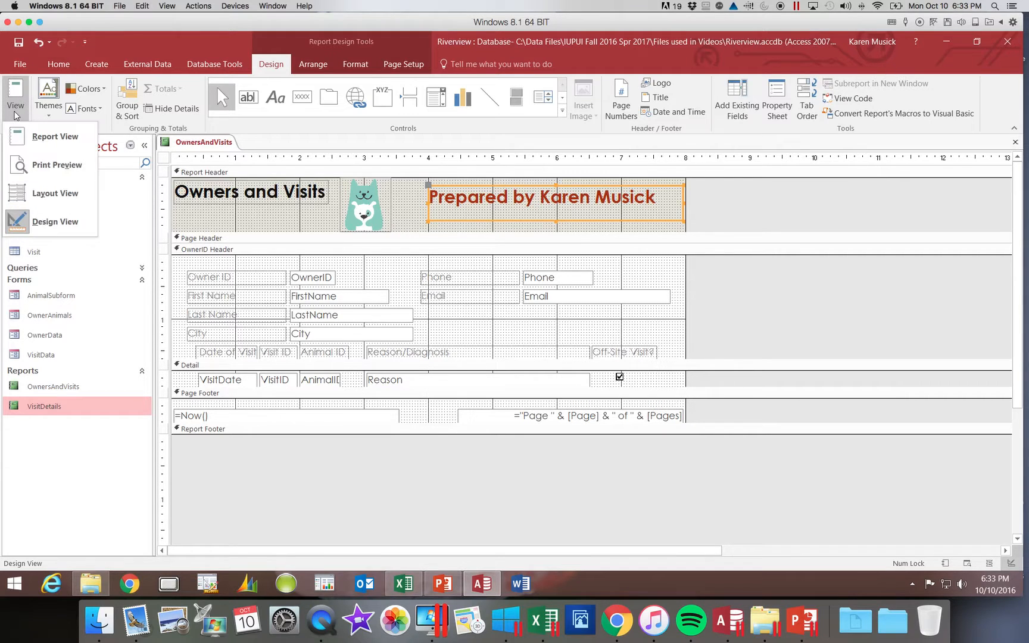
click(31, 191)
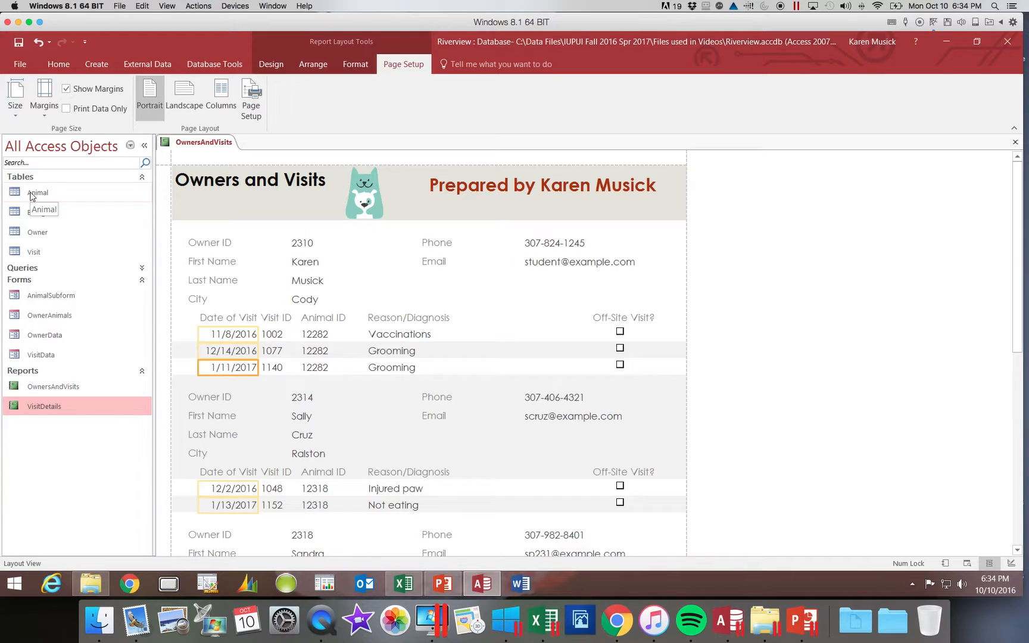
scroll(31, 197, down, 1)
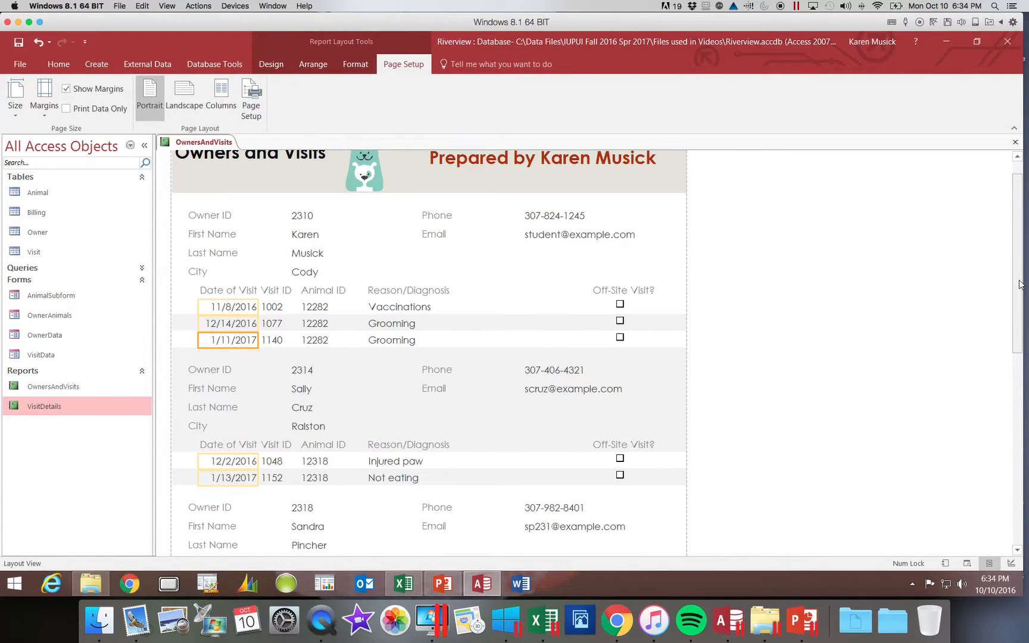
scroll(1018, 252, up, 1)
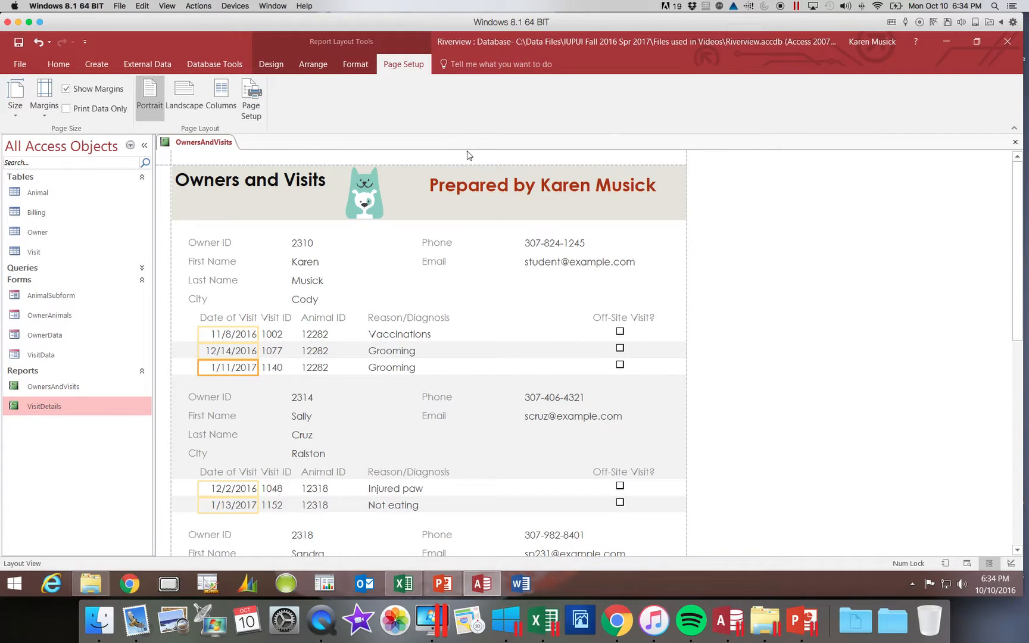
Start a new conditional formatting rule for the report's City field.
click(356, 64)
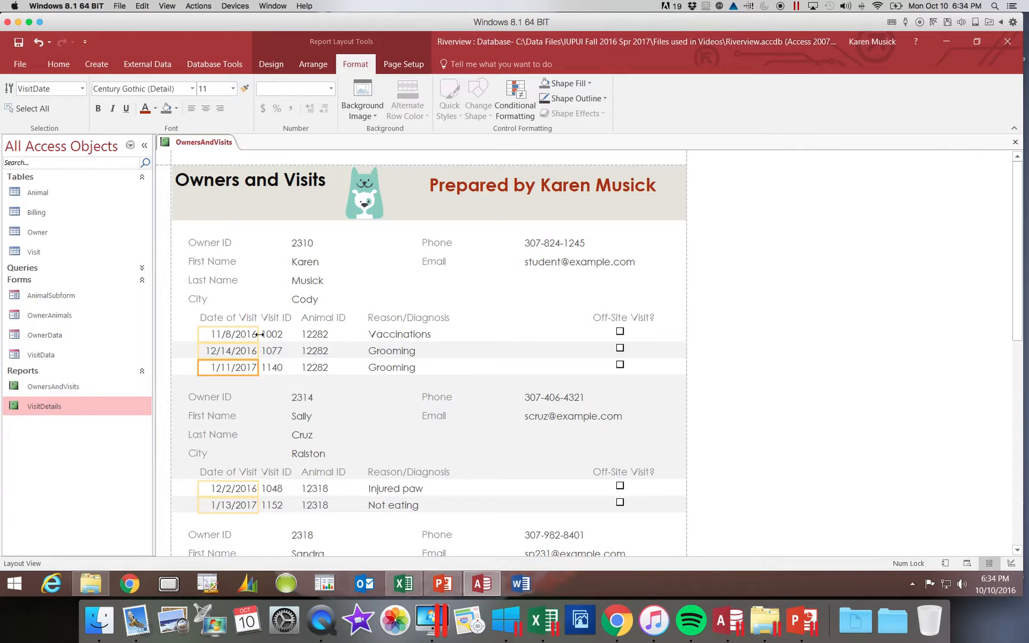
click(312, 303)
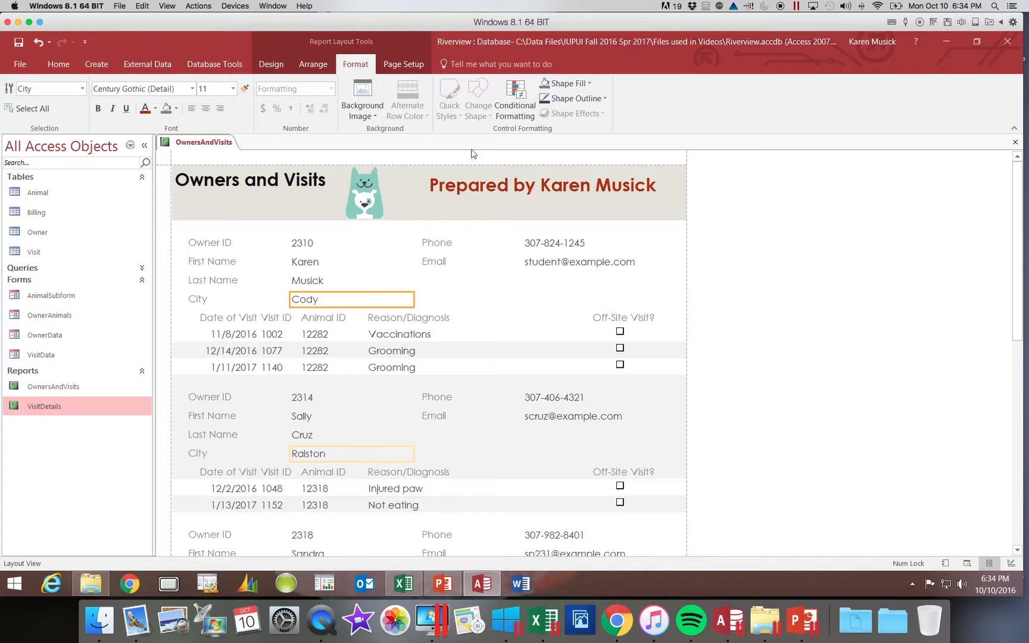
click(520, 119)
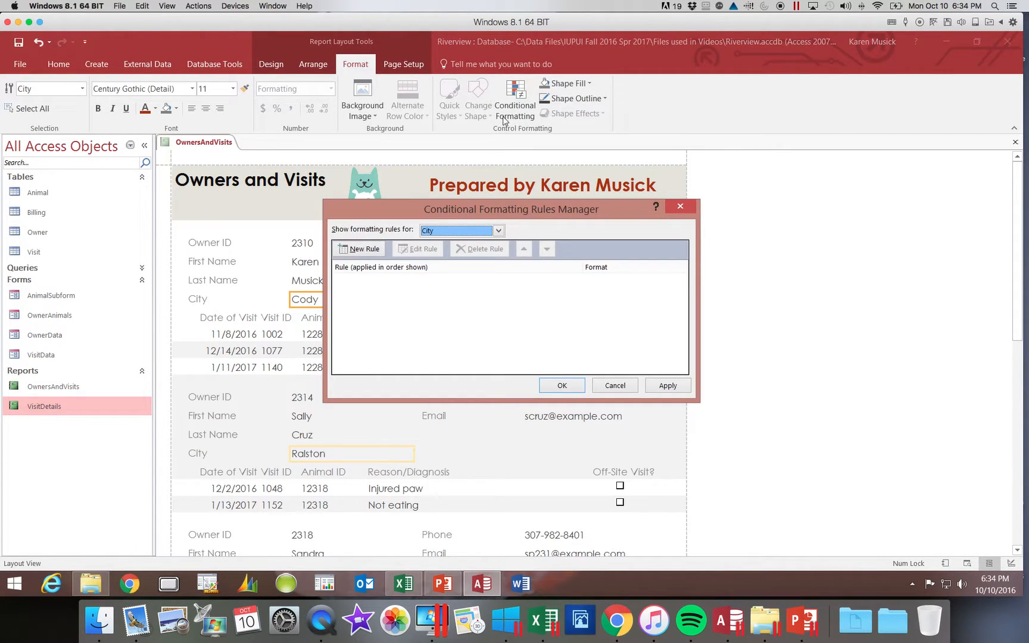
drag(508, 213, 388, 173)
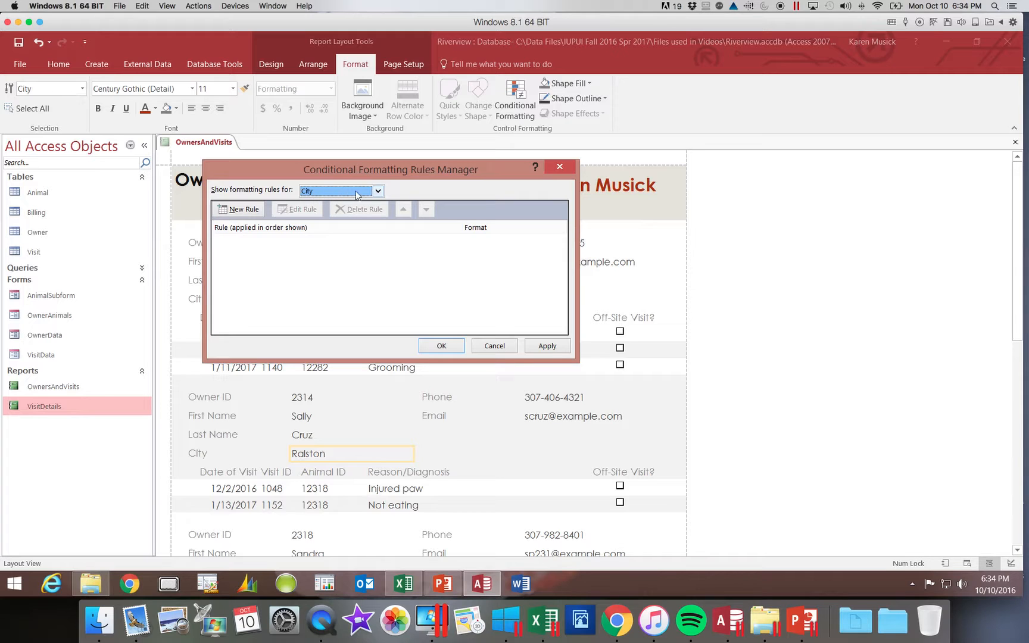
click(378, 192)
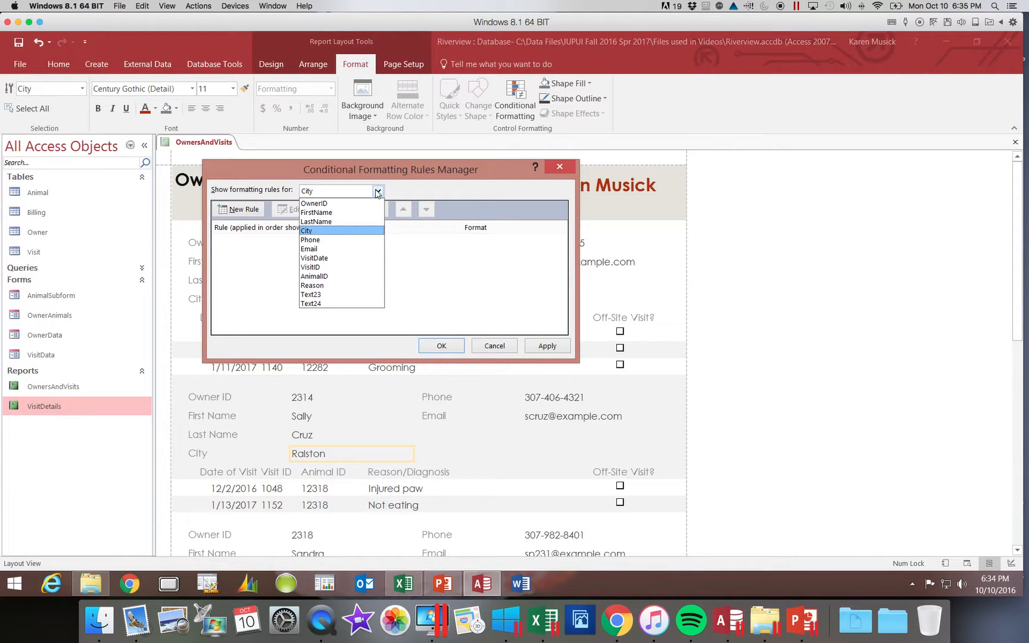
click(364, 233)
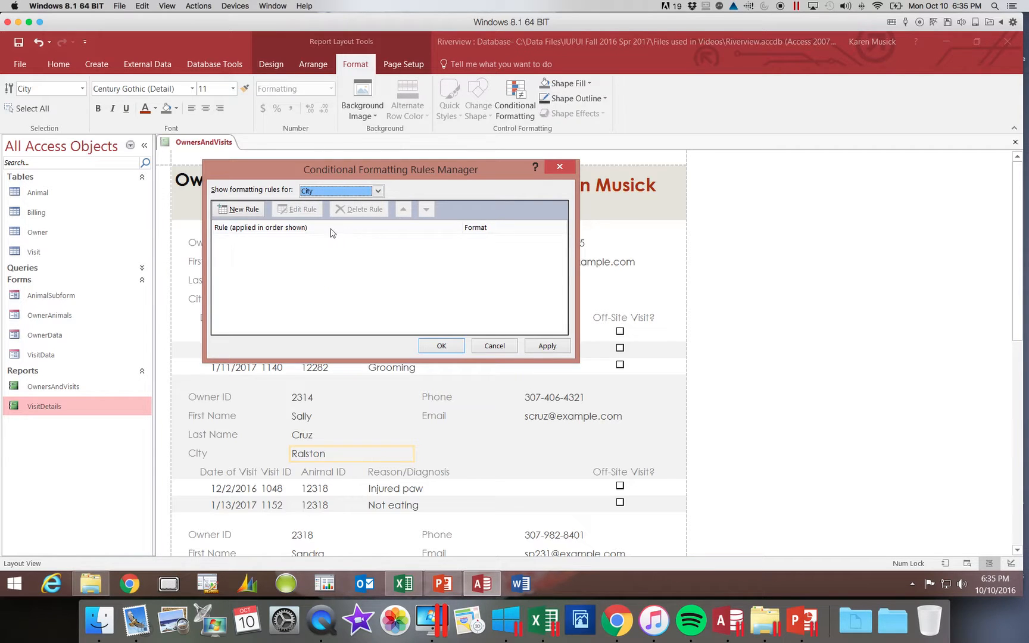
click(252, 210)
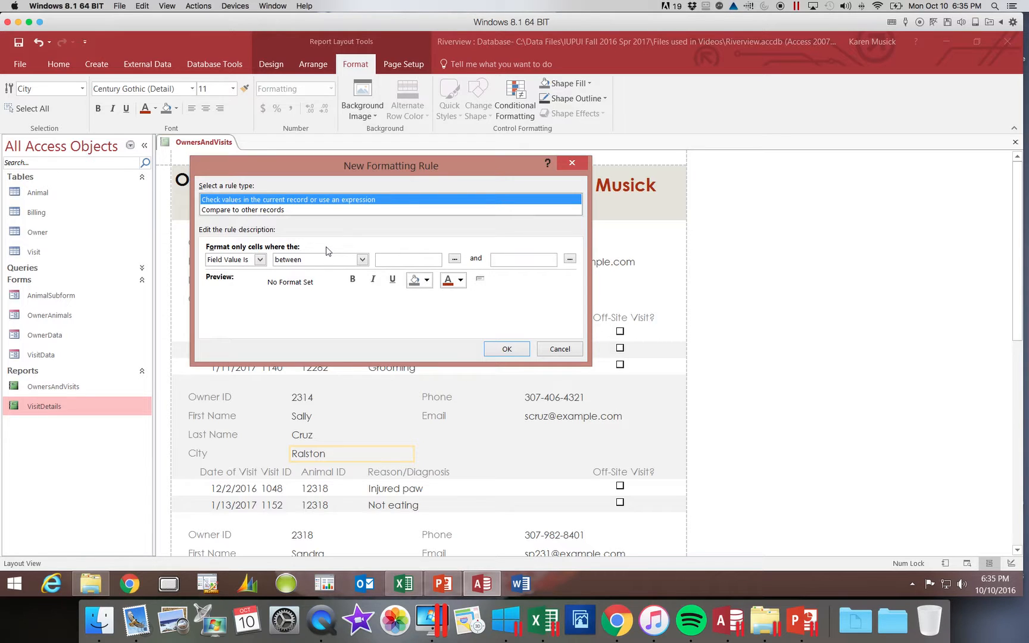
Define the rule's condition as field value equal to Ralston.
click(260, 259)
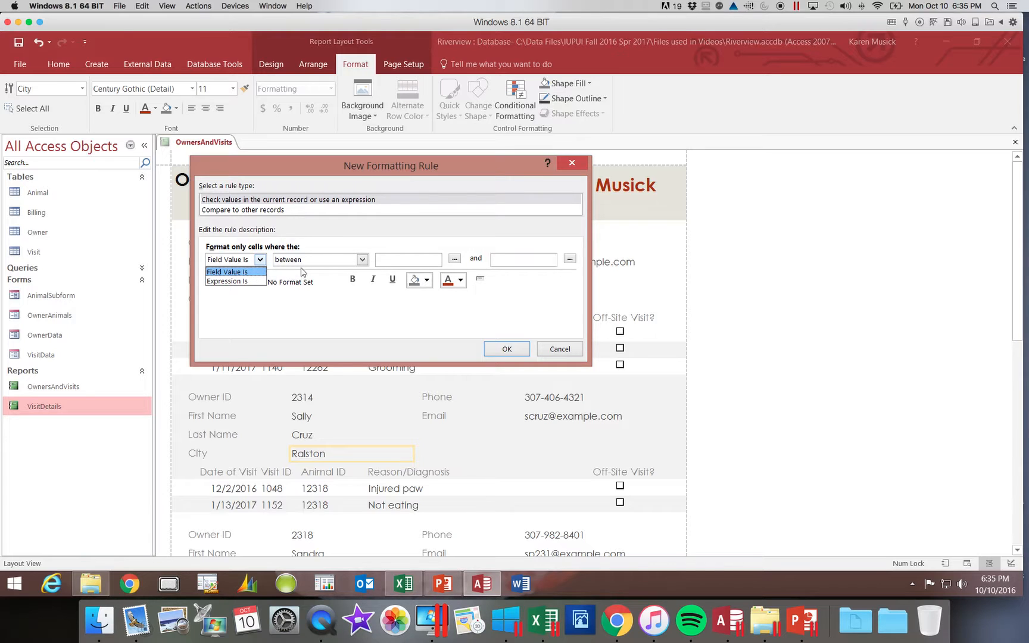
click(363, 260)
click(364, 260)
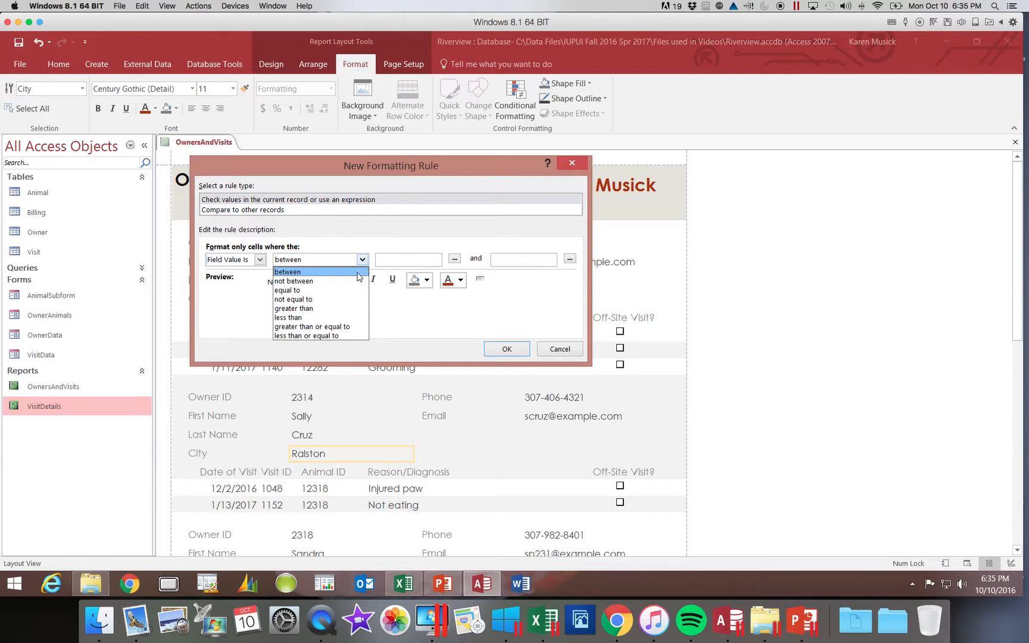
click(315, 292)
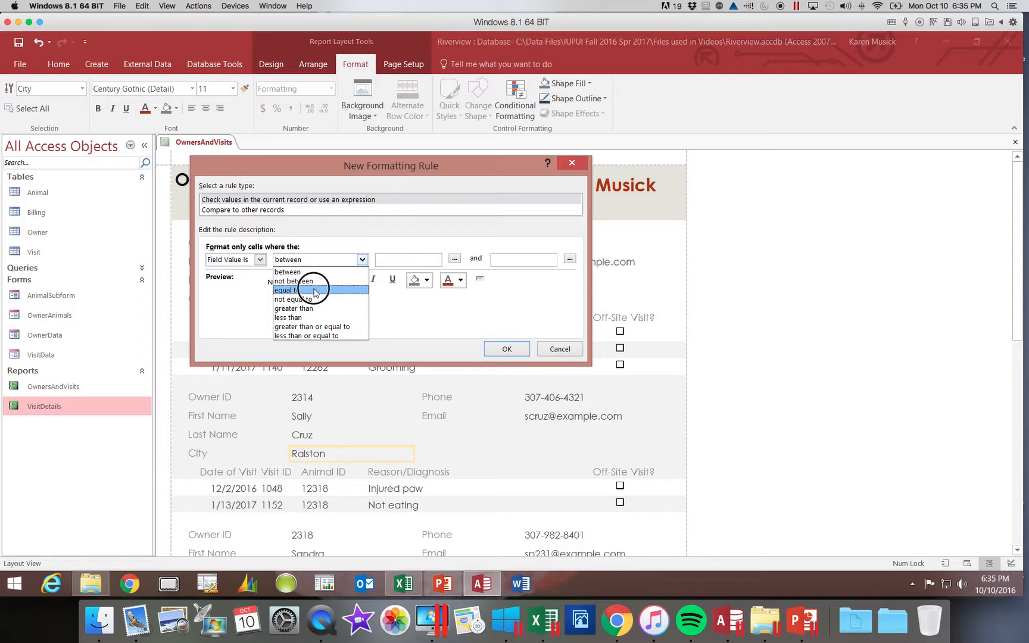
click(438, 259)
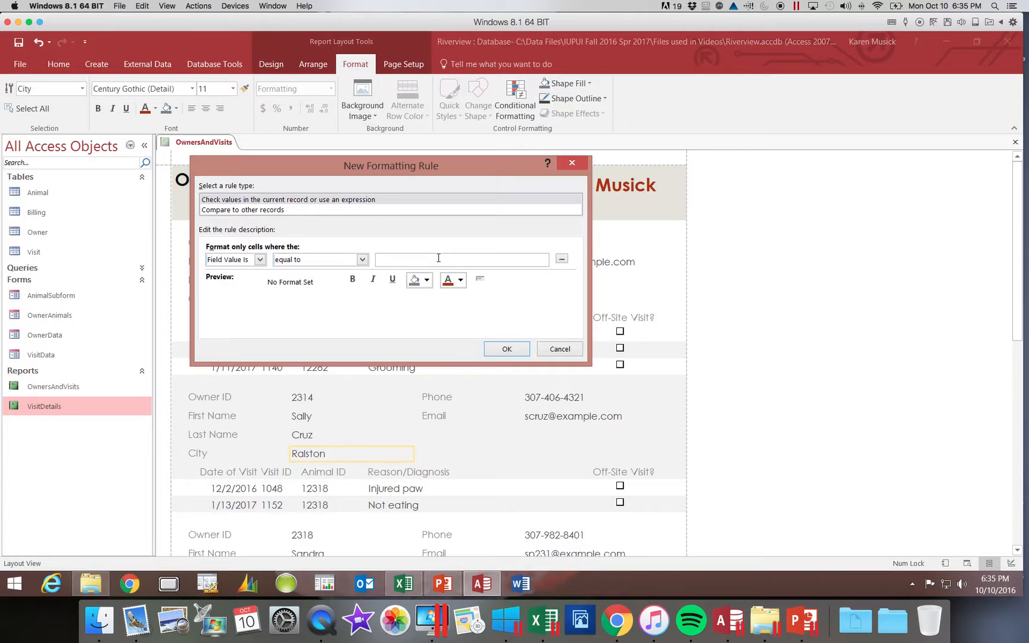
text(Ralston)
Format the rule's matching values as bold with the dark red standard font color, and apply the rule to the report.
click(462, 281)
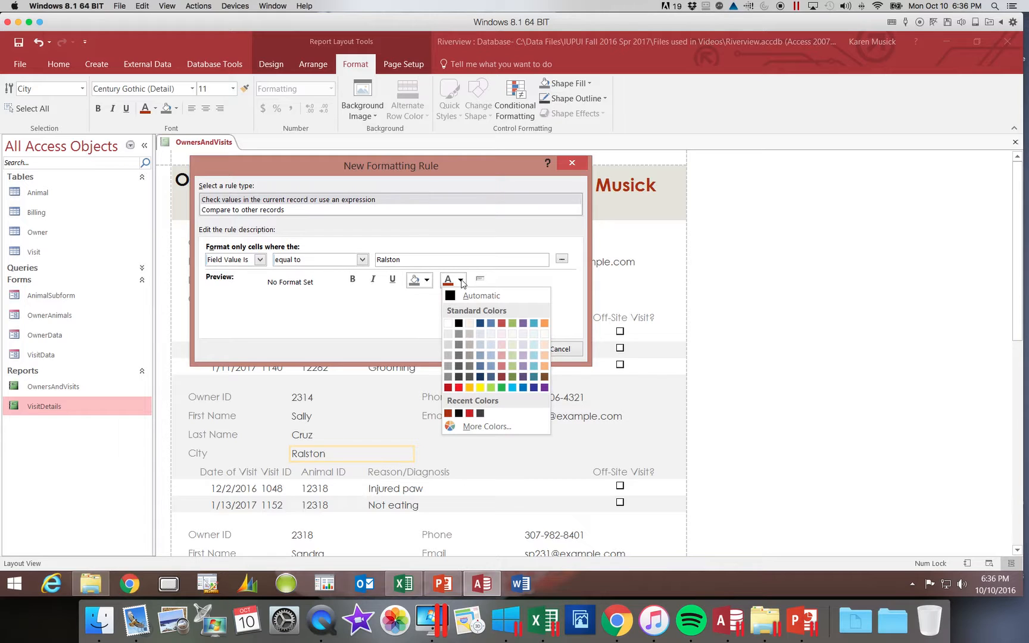
click(448, 387)
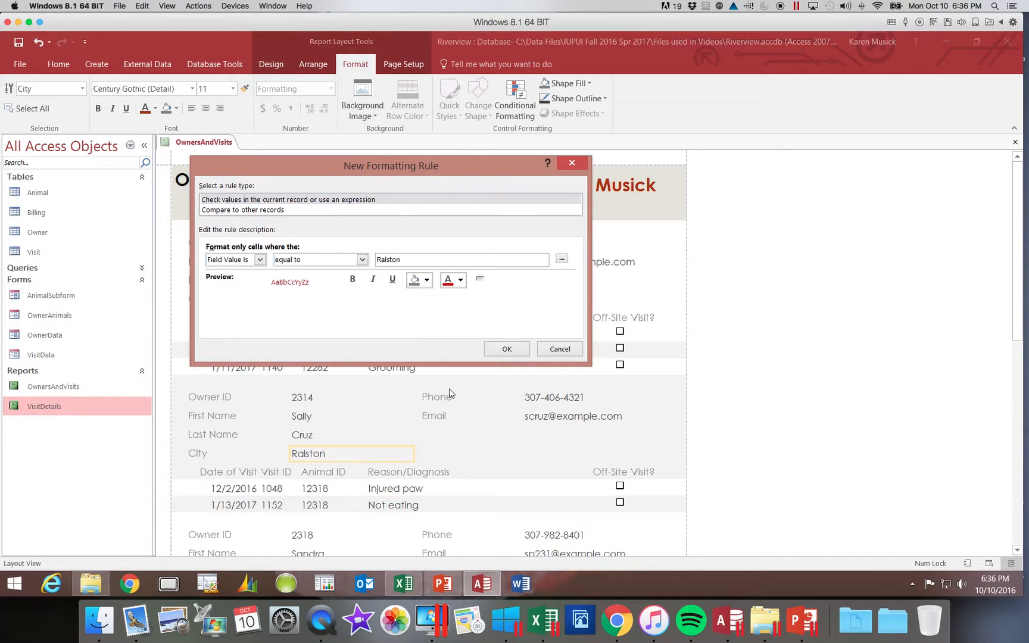
click(353, 279)
click(521, 350)
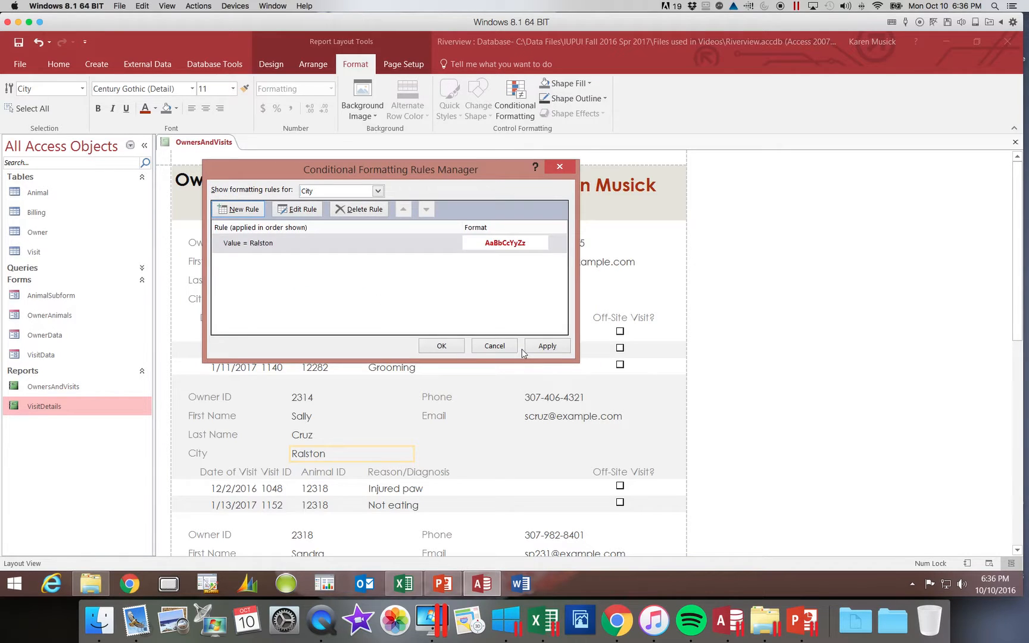
click(450, 344)
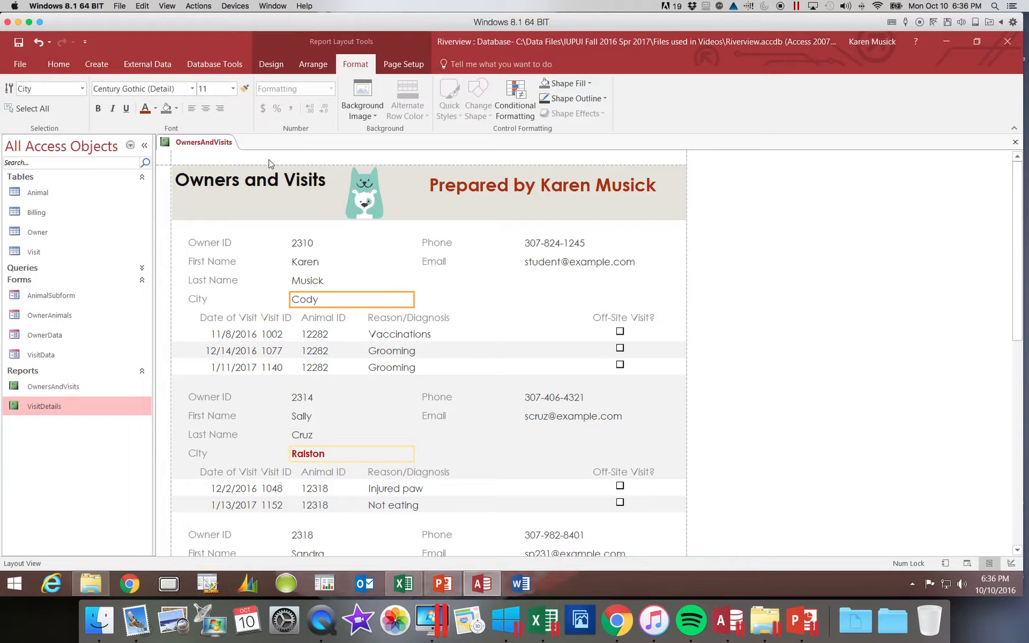
Page through the first four pages of the report in Print Preview to check the City formatting.
click(59, 64)
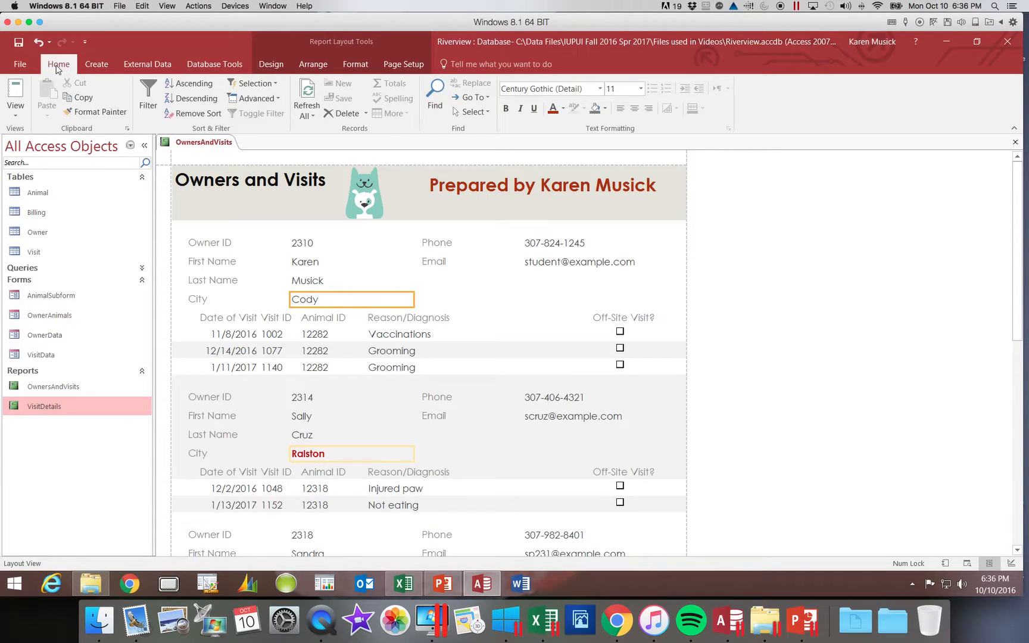
click(18, 119)
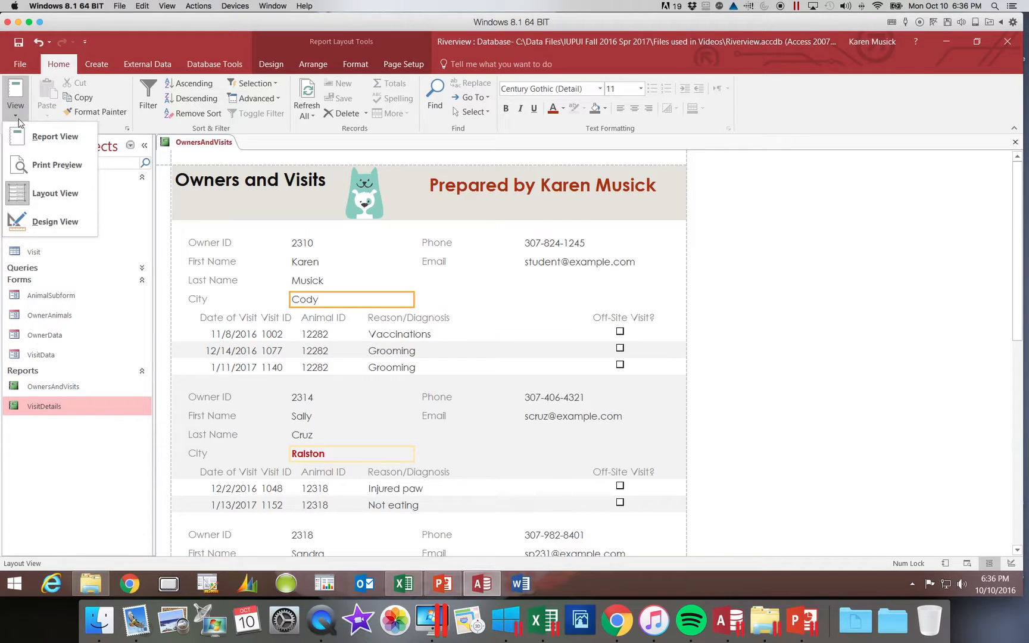
click(42, 165)
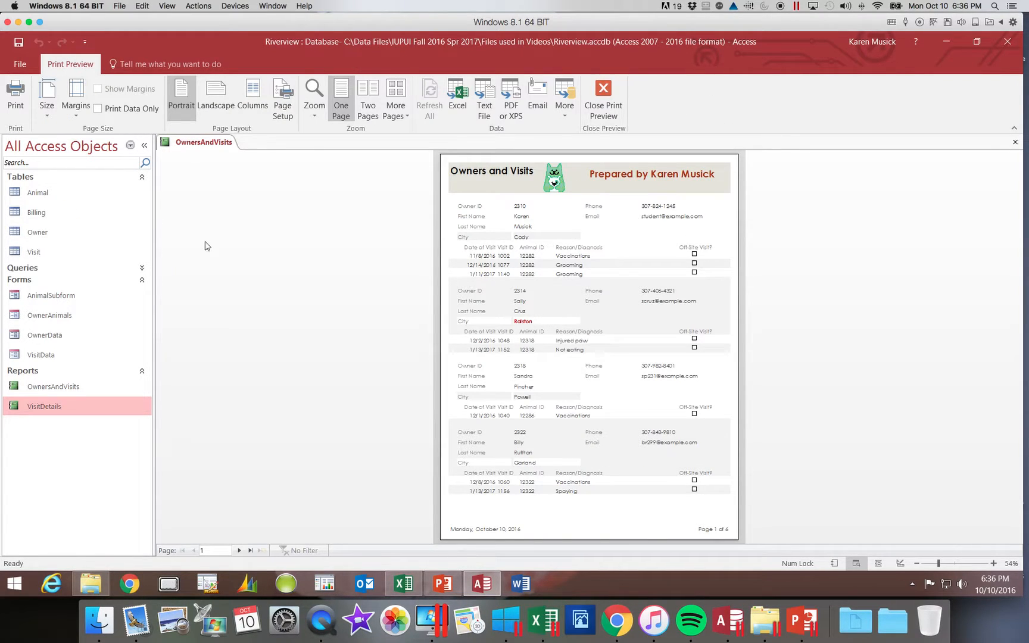
click(239, 551)
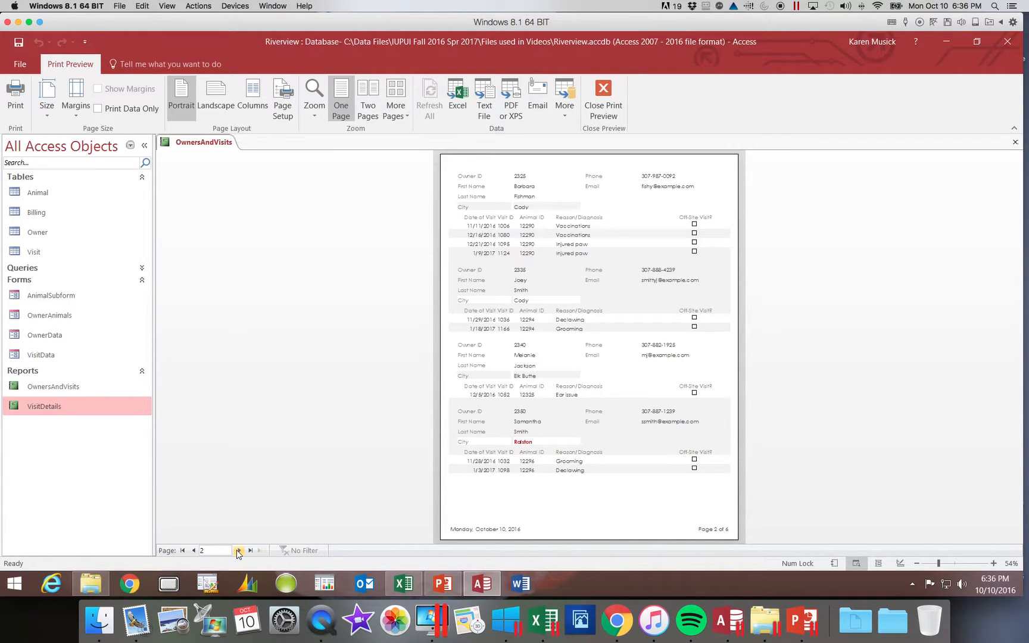
click(238, 550)
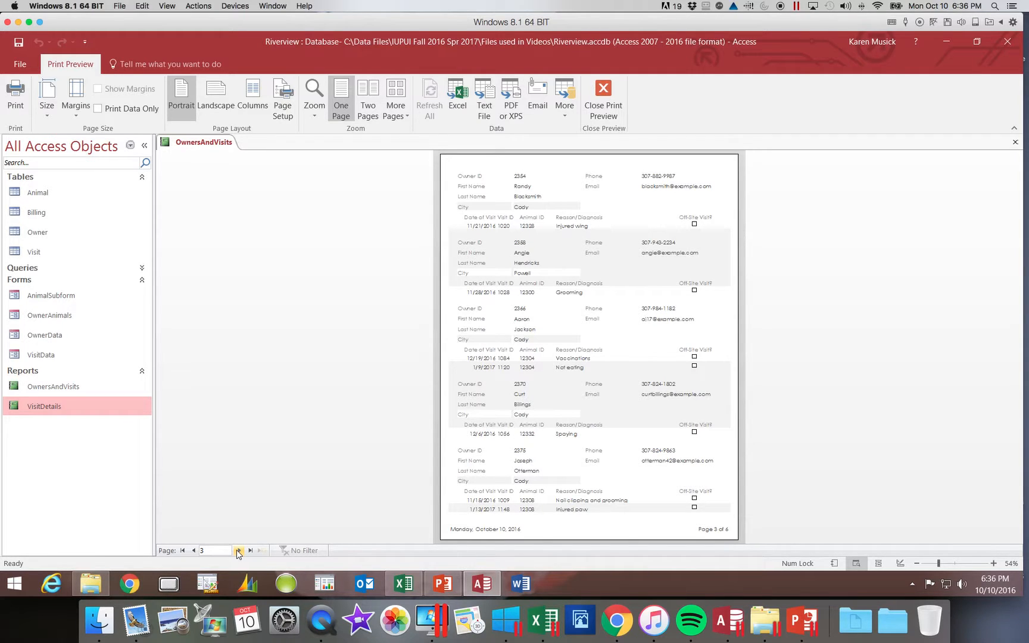
click(238, 551)
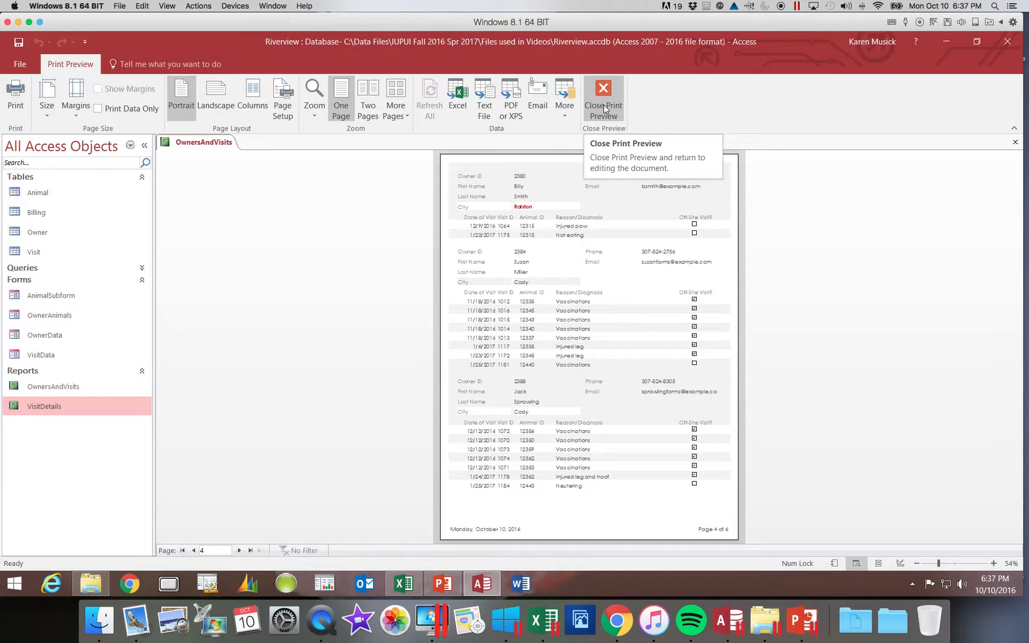
Look at the print options without printing, and close both the print preview and the OwnersAndVisits report.
click(16, 98)
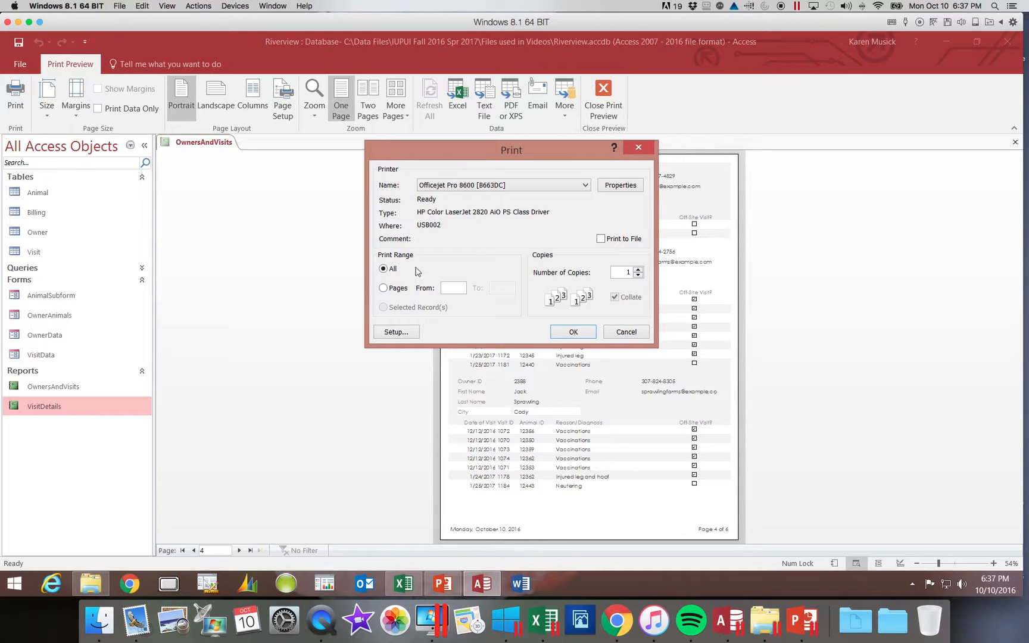
click(625, 335)
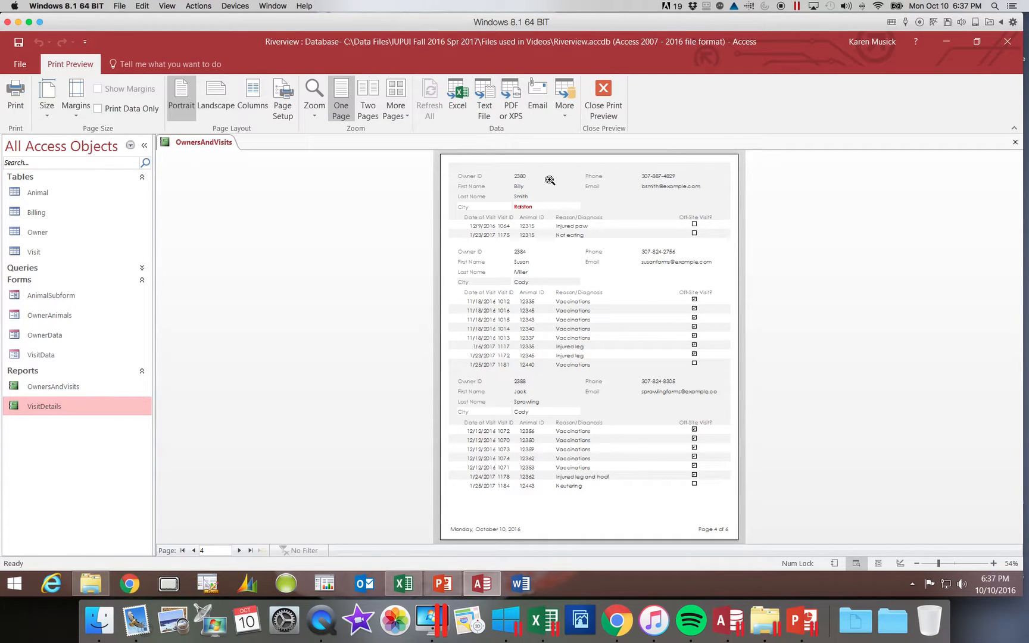
click(599, 106)
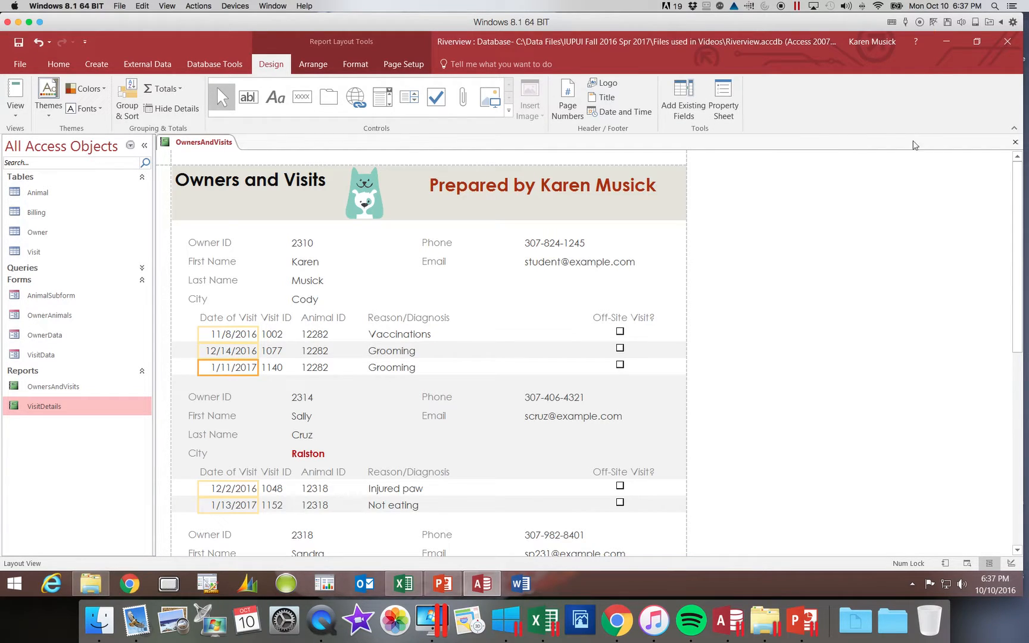
click(1015, 142)
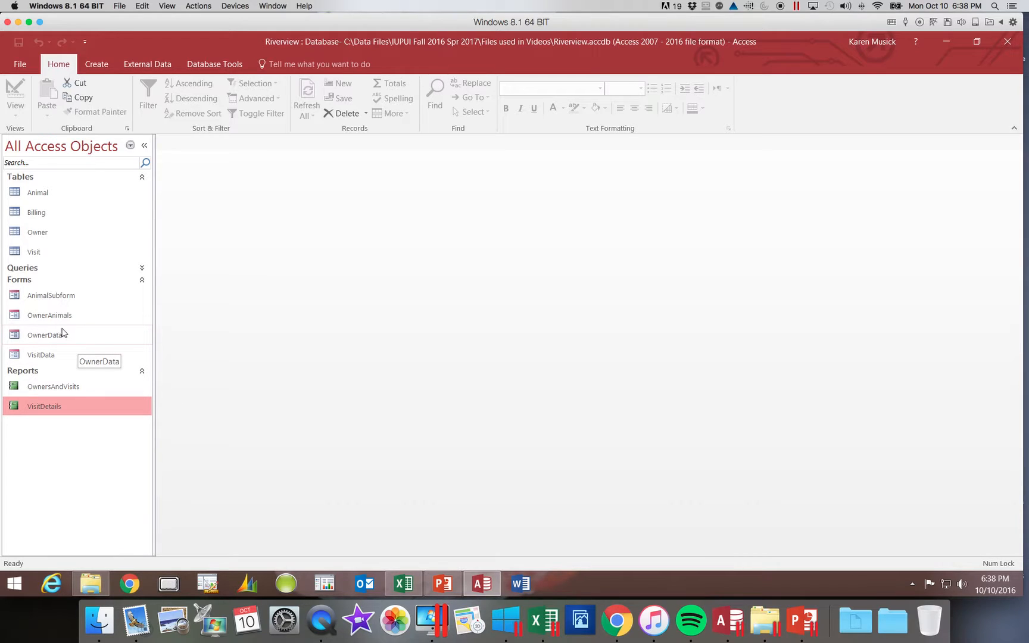
click(13, 315)
click(14, 296)
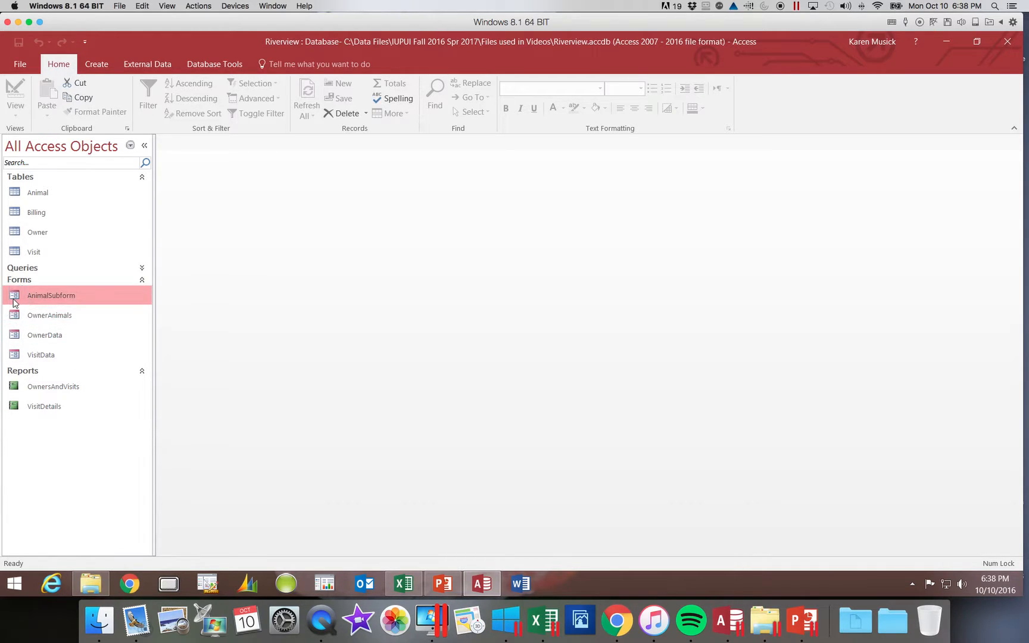
click(13, 315)
click(15, 296)
click(13, 316)
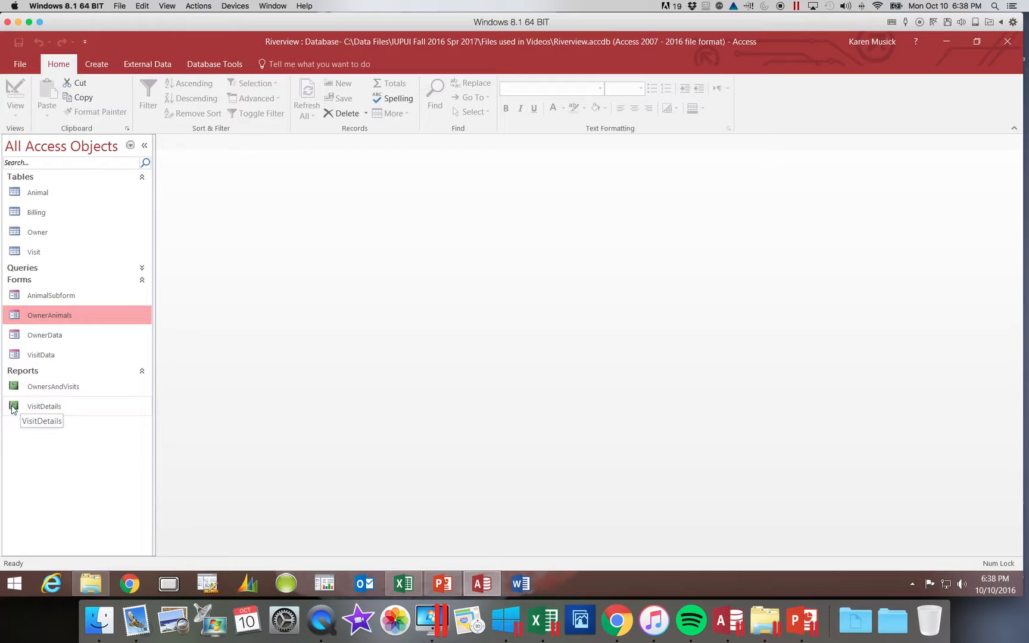
click(16, 396)
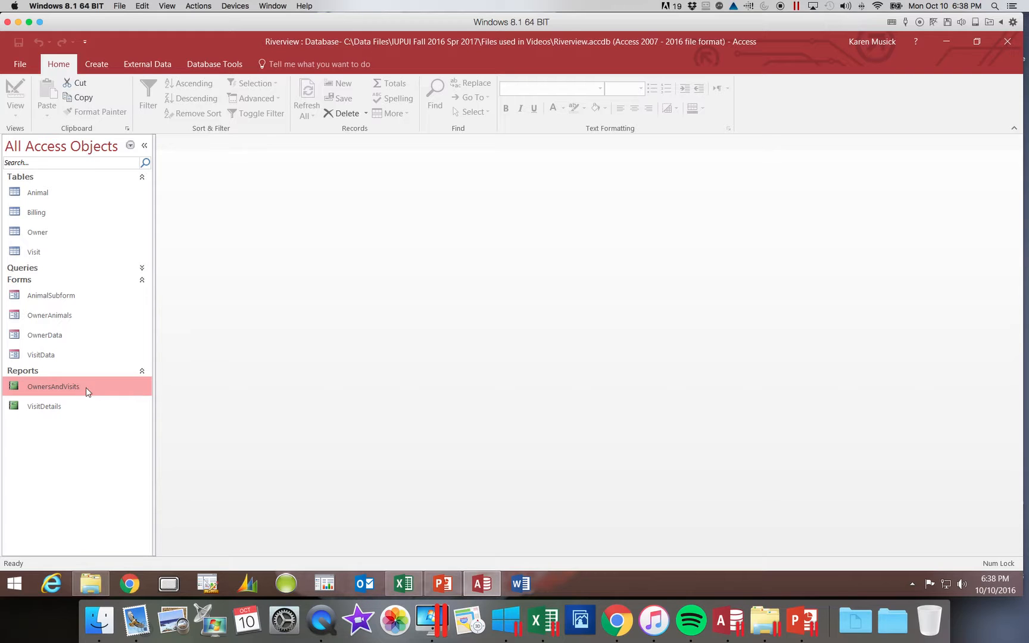
click(58, 320)
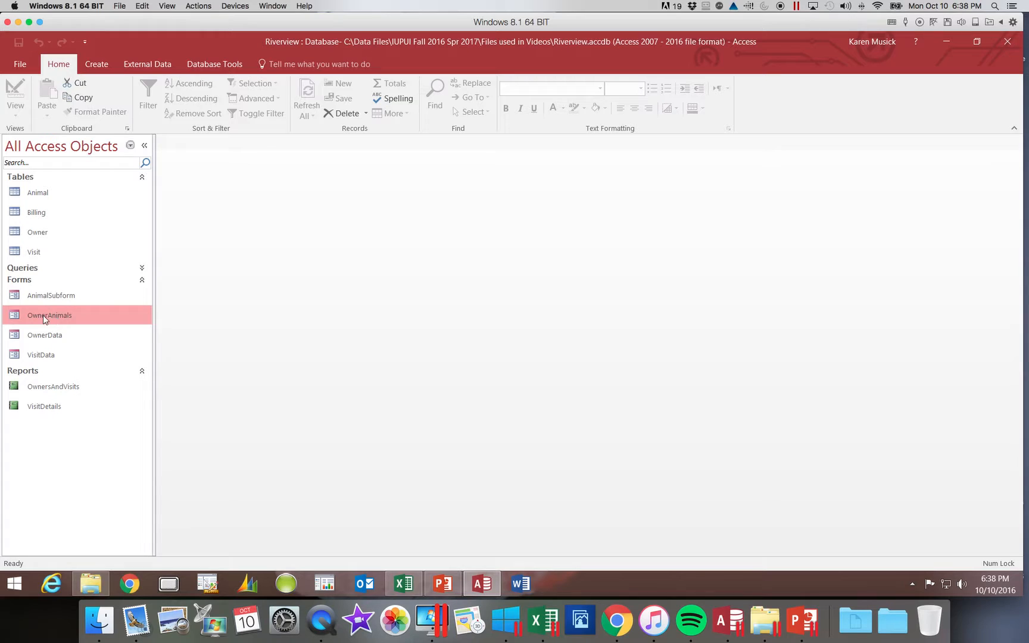
Review the OwnerAnimals form, the AnimalSubform form and the OwnersAndVisits report one after another, closing each.
double_click(14, 318)
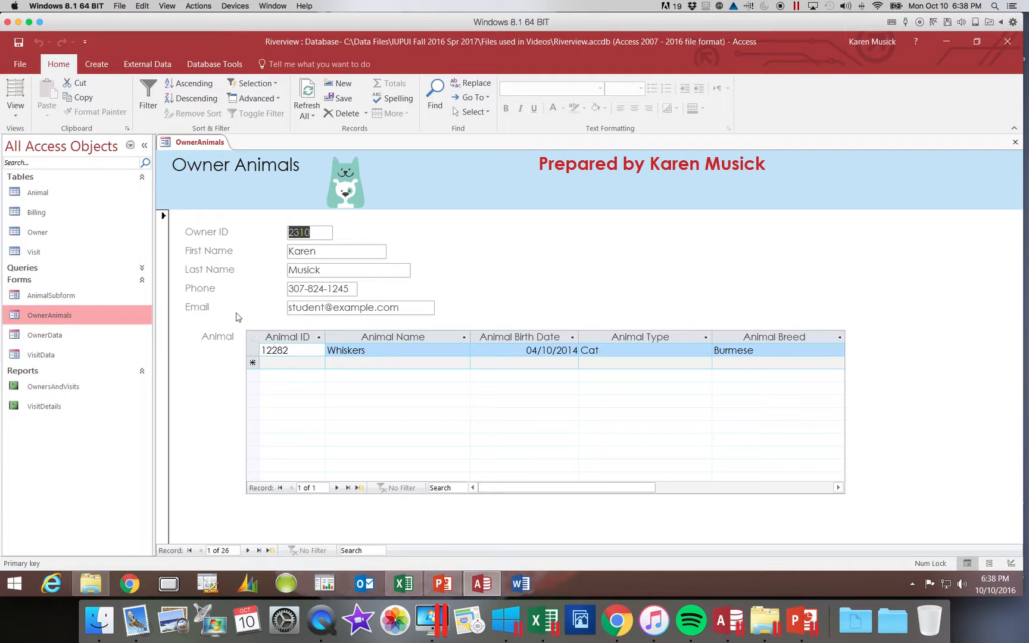
click(1015, 141)
double_click(26, 297)
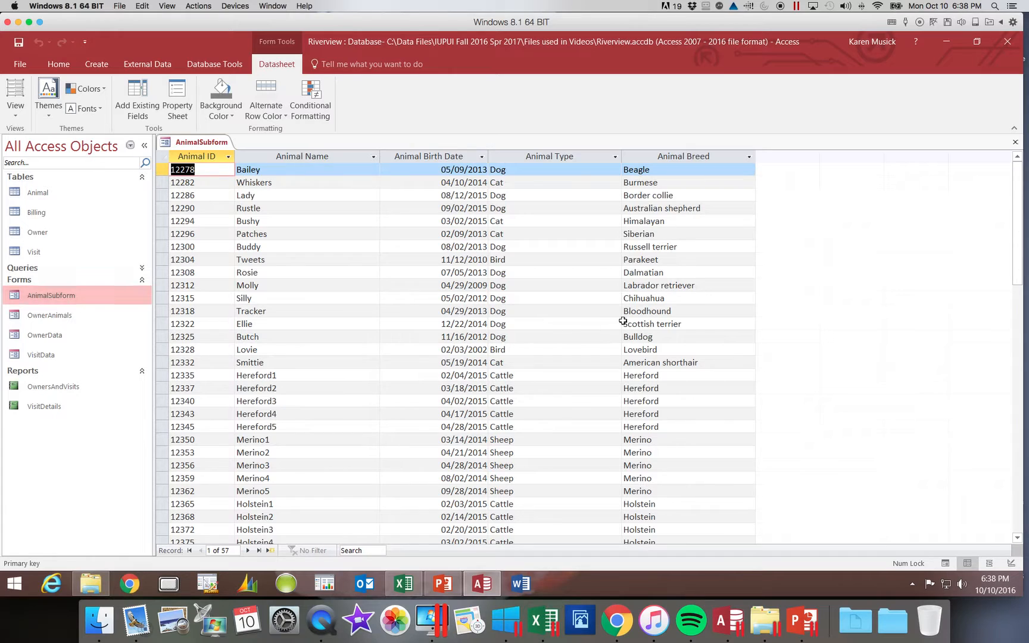
click(1015, 145)
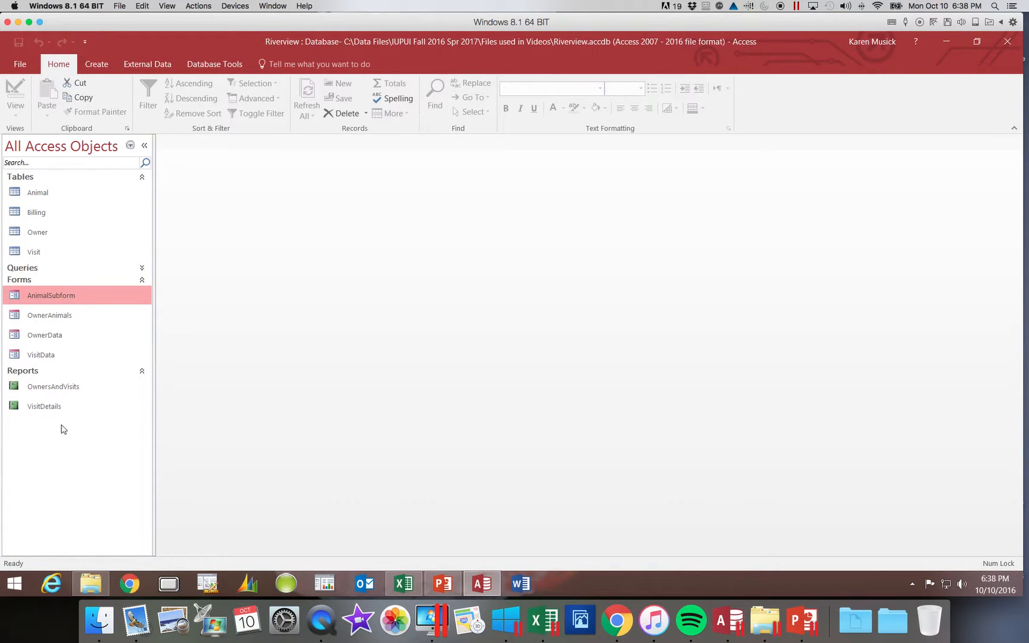
double_click(56, 390)
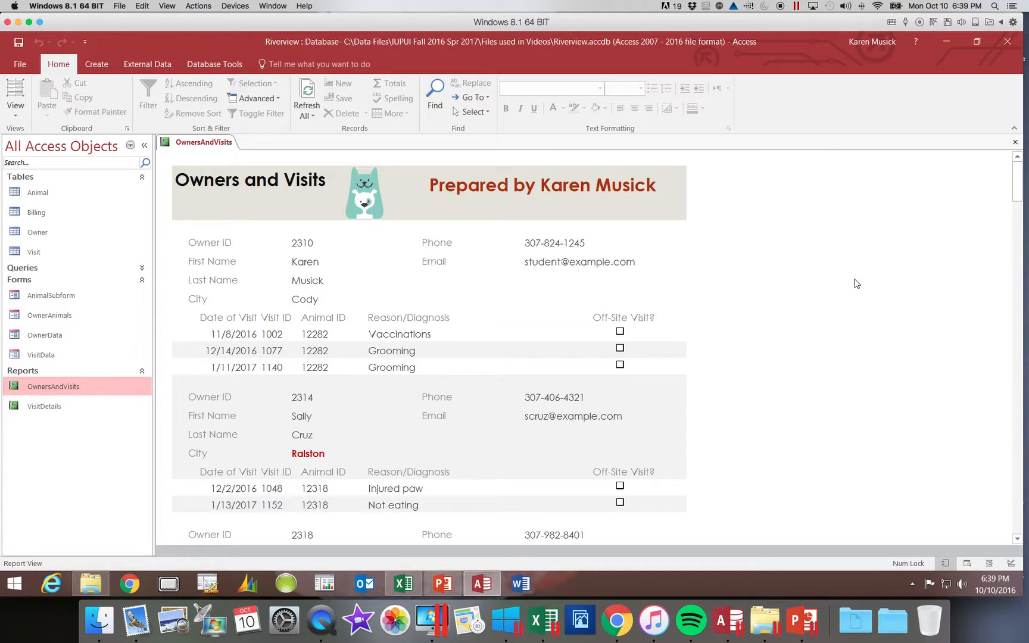
click(1015, 143)
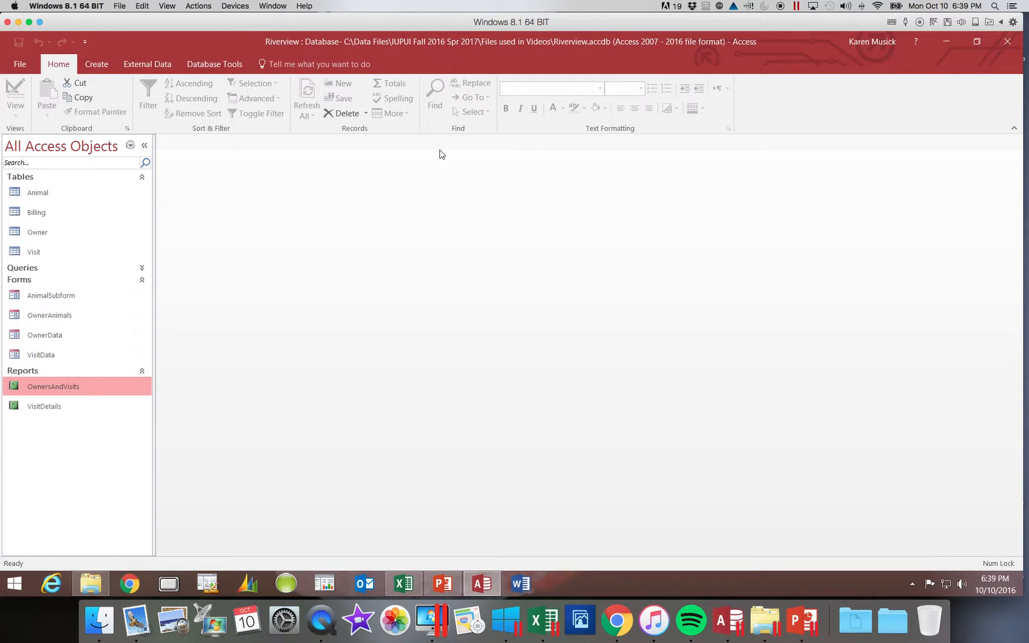
Compact and repair the Riverview database.
click(20, 64)
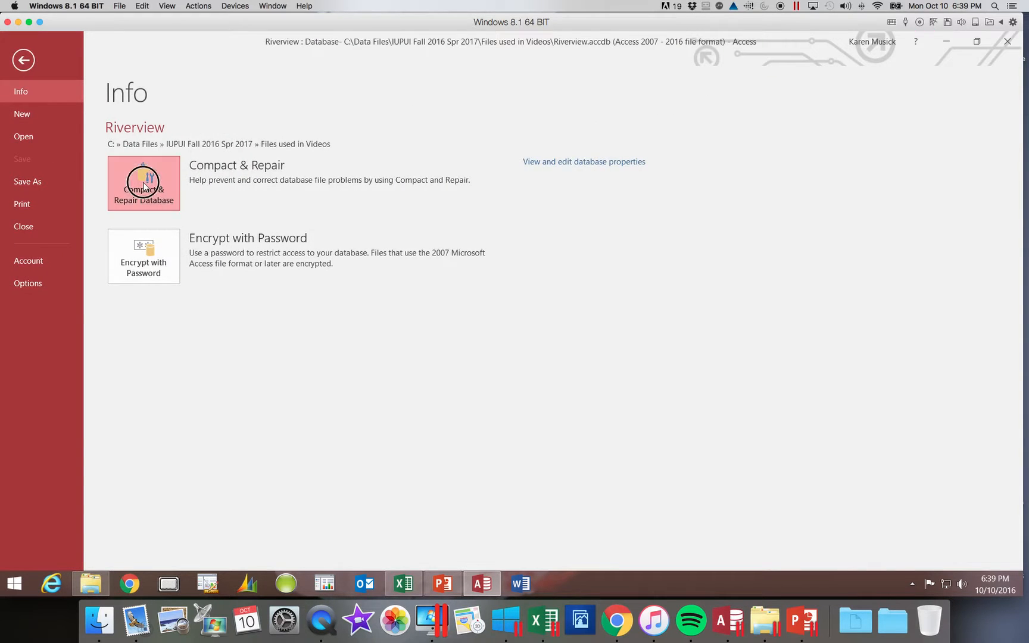
click(119, 174)
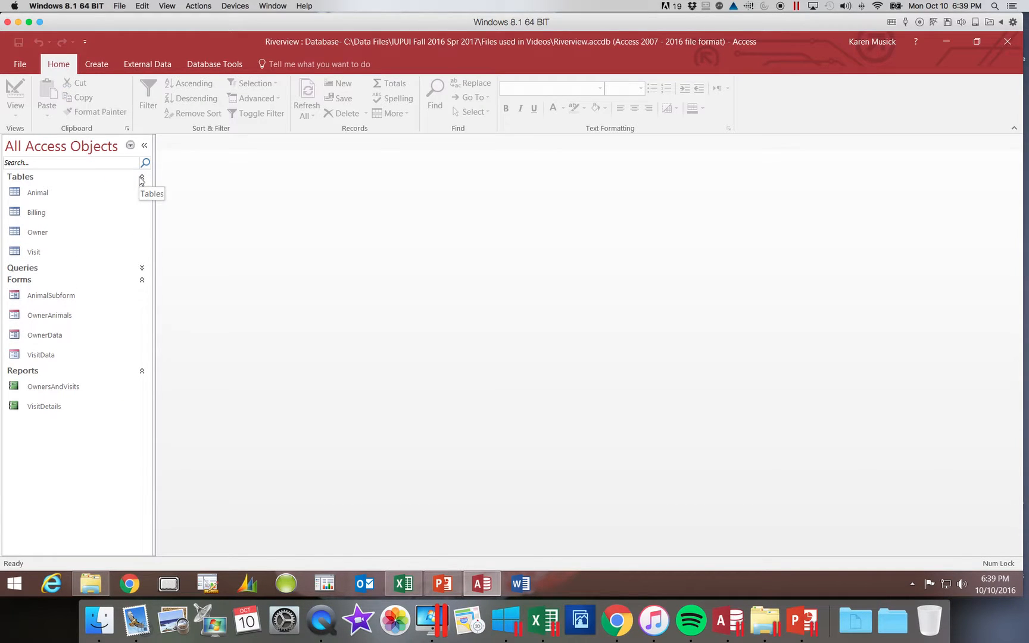